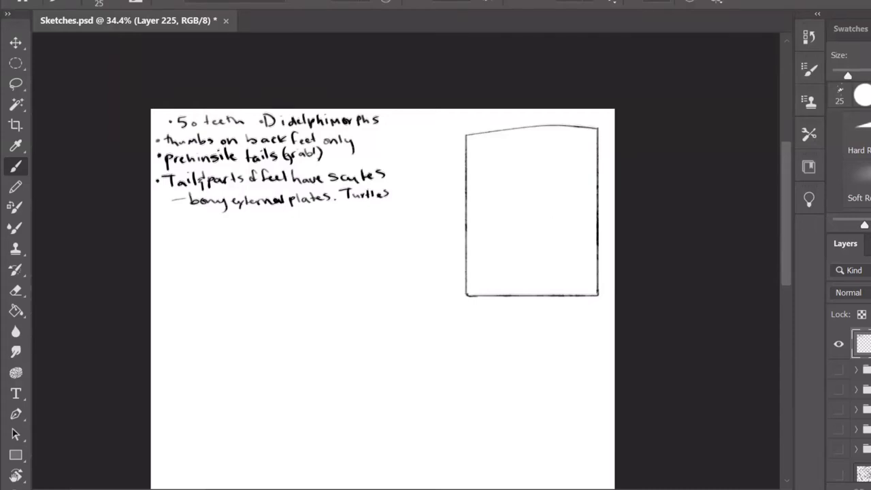
# Sketch a diamond-shaped open mouth inside the thumbnail frame and line its edges with teeth and long fangs.
pyautogui.moveTo(518, 211)
pyautogui.mouseDown()
pyautogui.moveTo(577, 214)
pyautogui.moveTo(568, 257)
pyautogui.mouseUp()
pyautogui.moveTo(577, 211); pyautogui.dragTo(555, 286)
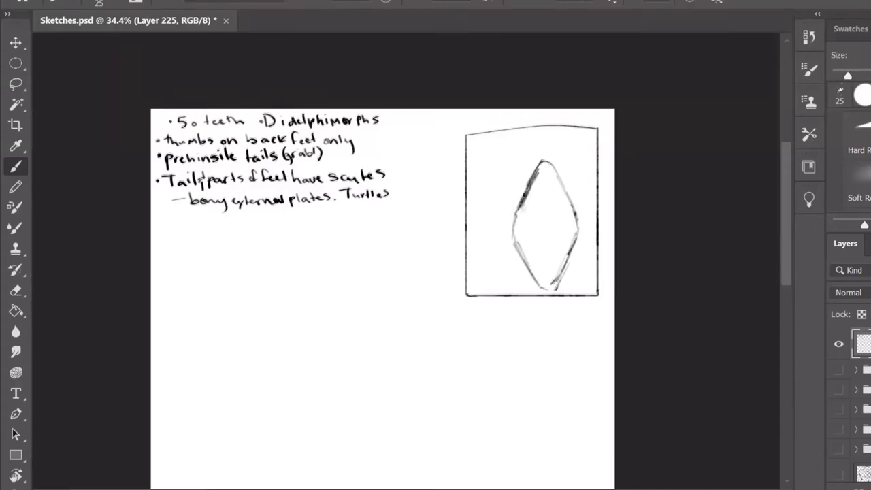
pyautogui.moveTo(543, 162)
pyautogui.mouseDown()
pyautogui.moveTo(515, 220)
pyautogui.moveTo(555, 287)
pyautogui.mouseUp()
pyautogui.moveTo(518, 215); pyautogui.dragTo(545, 286)
pyautogui.moveTo(538, 159); pyautogui.dragTo(580, 249)
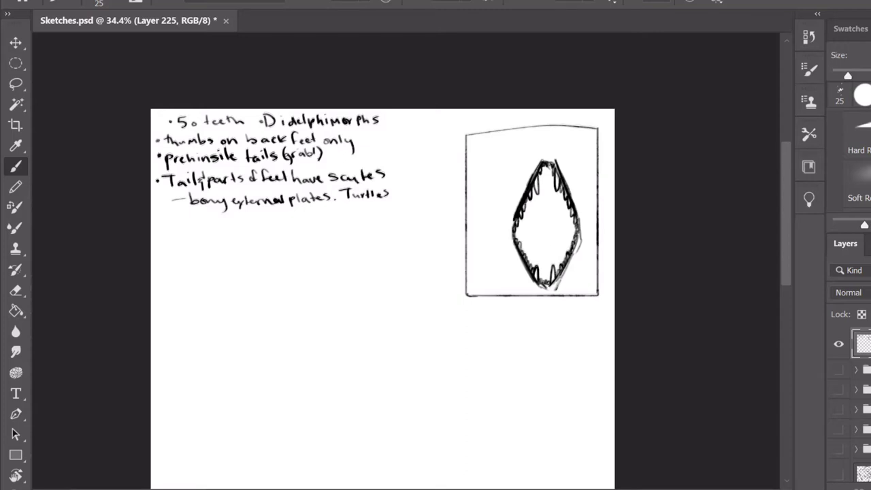
# Redraw the snout tip with two nostrils and scribble a round dark eye on each side of the upper jaw.
pyautogui.scroll(6, 552, 174)
pyautogui.press('e')
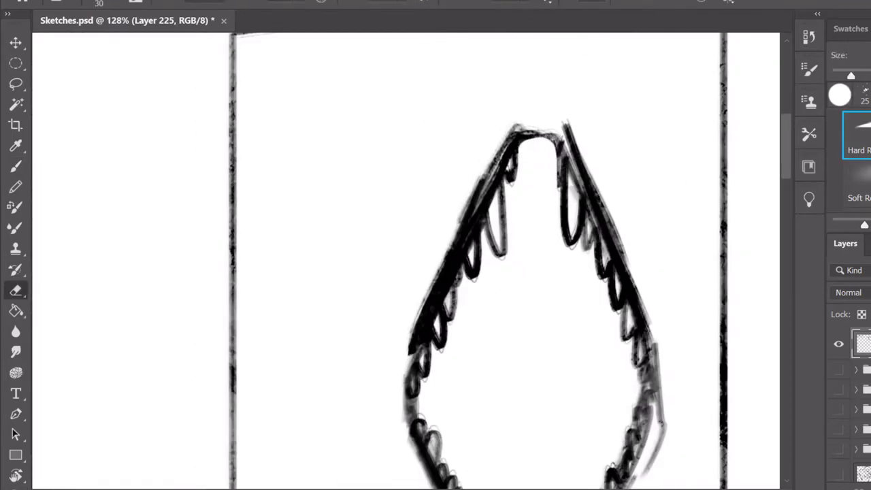
pyautogui.press('b')
pyautogui.moveTo(521, 153)
pyautogui.mouseDown()
pyautogui.moveTo(552, 141)
pyautogui.moveTo(549, 150)
pyautogui.mouseUp()
pyautogui.scroll(-5, 532, 205)
pyautogui.moveTo(613, 204); pyautogui.dragTo(483, 204)
pyautogui.moveTo(521, 133)
pyautogui.mouseDown()
pyautogui.moveTo(545, 178)
pyautogui.moveTo(535, 182)
pyautogui.mouseUp()
pyautogui.moveTo(416, 167)
pyautogui.mouseDown()
pyautogui.moveTo(442, 144)
pyautogui.moveTo(417, 173)
pyautogui.moveTo(429, 170)
pyautogui.mouseUp()
pyautogui.moveTo(517, 136); pyautogui.dragTo(531, 164)
pyautogui.moveTo(422, 136); pyautogui.dragTo(446, 150)
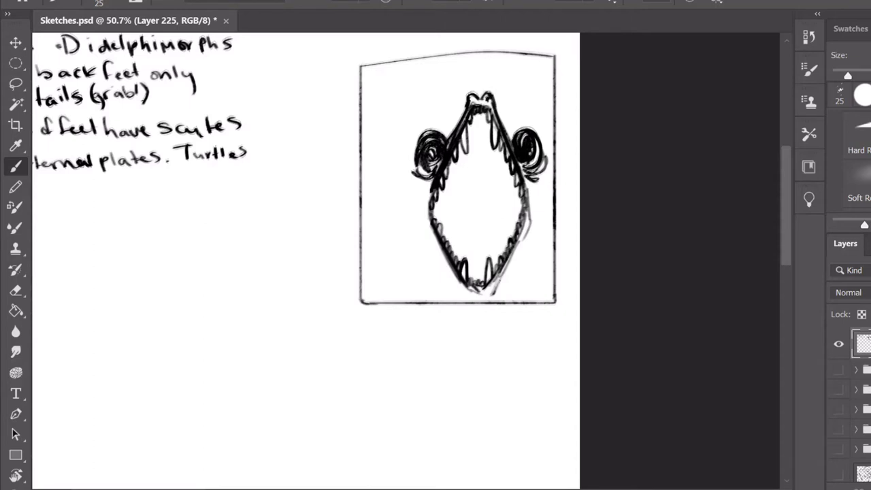
# Draw jagged cheek fur down both sides of the head, with snout lines above and rough strokes in the frame's lower corners.
pyautogui.moveTo(412, 176); pyautogui.dragTo(403, 242)
pyautogui.moveTo(549, 163); pyautogui.dragTo(545, 252)
pyautogui.moveTo(446, 106); pyautogui.dragTo(507, 129)
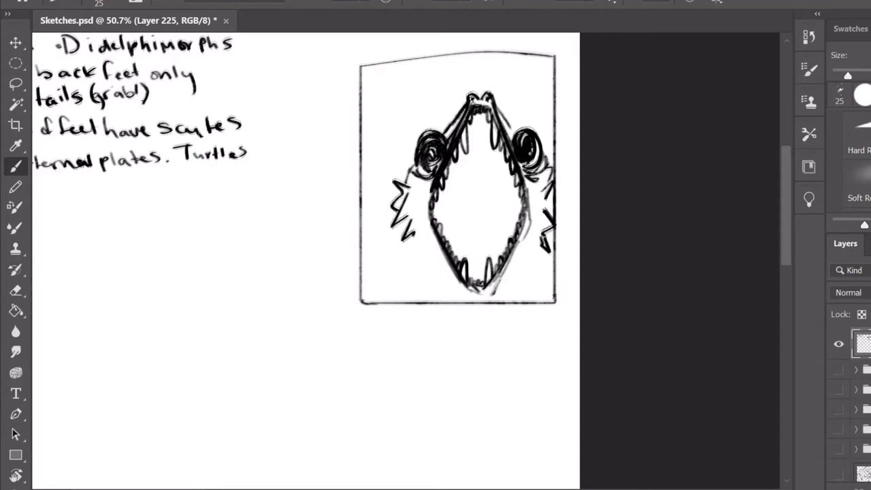
pyautogui.moveTo(415, 241); pyautogui.dragTo(439, 280)
pyautogui.moveTo(535, 249); pyautogui.dragTo(553, 288)
pyautogui.moveTo(419, 259); pyautogui.dragTo(380, 290)
pyautogui.rightClick(467, 200)
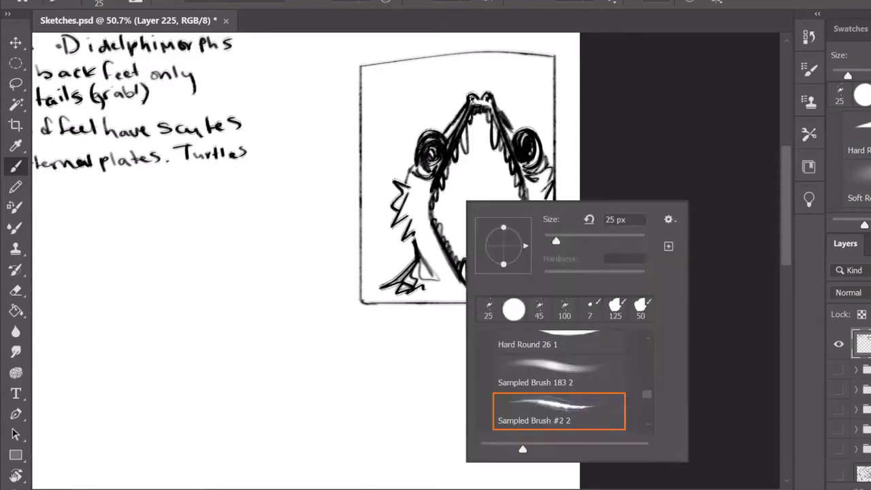
pyautogui.press('Escape')
# Outline a notched tongue inside the open mouth with layered strokes.
pyautogui.moveTo(456, 208); pyautogui.dragTo(453, 249)
pyautogui.moveTo(497, 208); pyautogui.dragTo(503, 249)
pyautogui.moveTo(455, 211); pyautogui.dragTo(476, 266)
pyautogui.moveTo(457, 198); pyautogui.dragTo(453, 245)
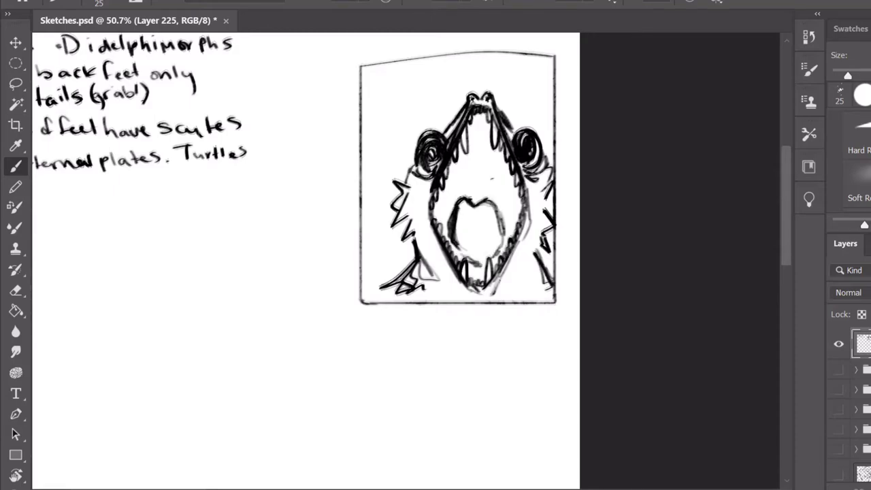
pyautogui.moveTo(491, 208); pyautogui.dragTo(505, 259)
# Select the creature head, shrink it and move it into the upper part of the frame, then erase the leftover strokes.
pyautogui.press('l')
pyautogui.moveTo(361, 61); pyautogui.dragTo(556, 299)
pyautogui.hotkey('ctrl', 't')
pyautogui.moveTo(456, 177); pyautogui.dragTo(456, 150)
pyautogui.moveTo(363, 271); pyautogui.dragTo(417, 238)
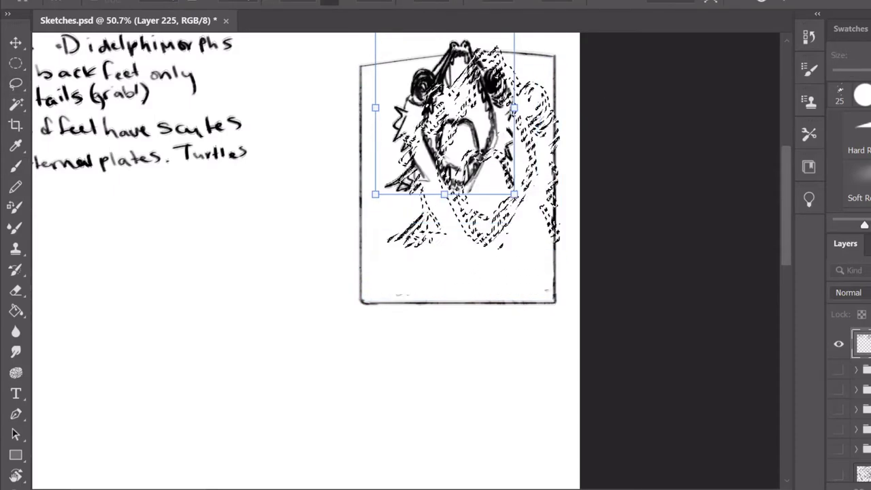
pyautogui.press('Return')
pyautogui.press('e')
pyautogui.press('b')
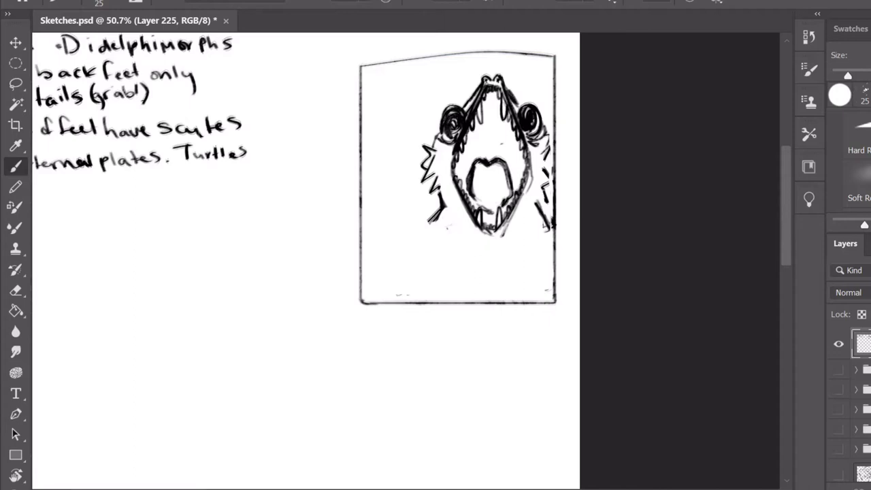
# Add a pointed ear on each side of the head and touch up the fur beside the right eye.
pyautogui.moveTo(548, 143); pyautogui.dragTo(549, 171)
pyautogui.moveTo(436, 123)
pyautogui.mouseDown()
pyautogui.moveTo(419, 136)
pyautogui.moveTo(410, 171)
pyautogui.mouseUp()
pyautogui.moveTo(545, 102); pyautogui.dragTo(554, 148)
# Sketch a small human figure with head, torso and bent leg below the creature in the lower-left of the frame.
pyautogui.moveTo(407, 252)
pyautogui.mouseDown()
pyautogui.moveTo(444, 256)
pyautogui.moveTo(422, 204)
pyautogui.moveTo(470, 279)
pyautogui.mouseUp()
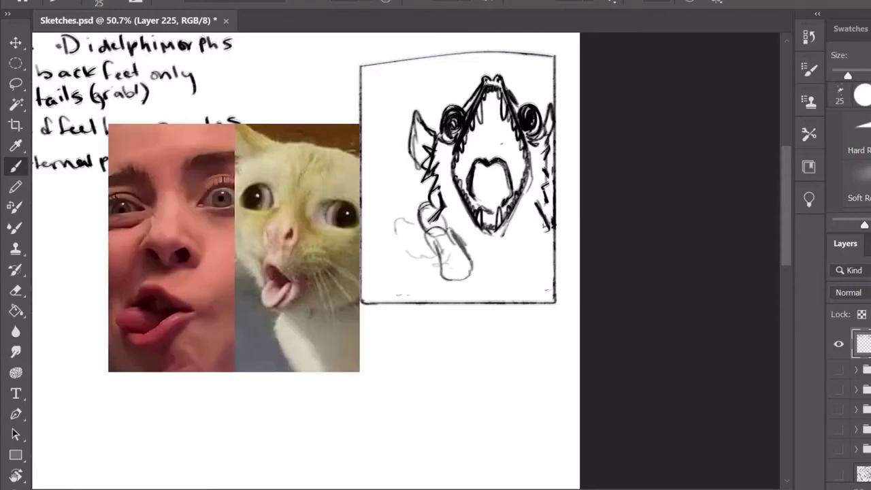
pyautogui.moveTo(432, 242); pyautogui.dragTo(456, 272)
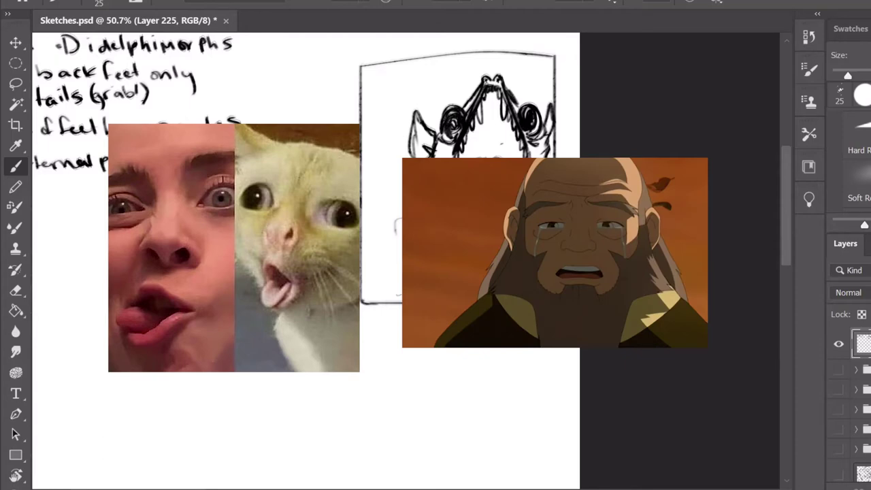
pyautogui.press('l')
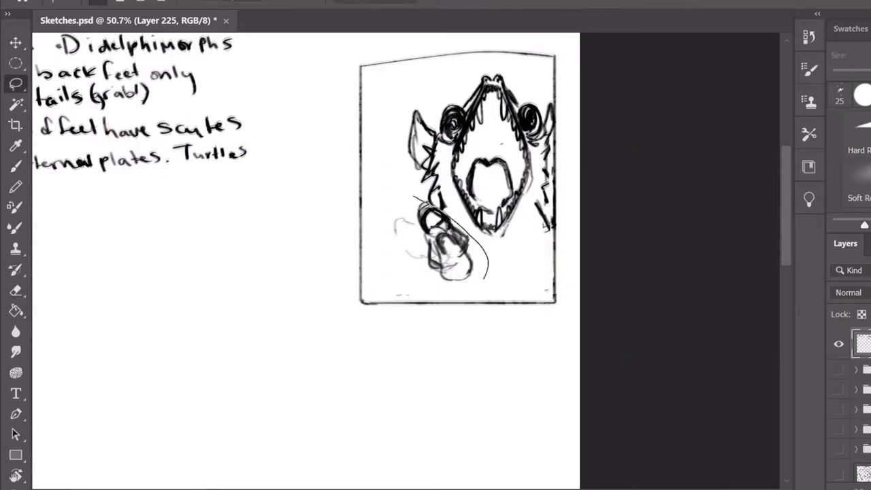
pyautogui.hotkey('ctrl', 'z')
pyautogui.press('b')
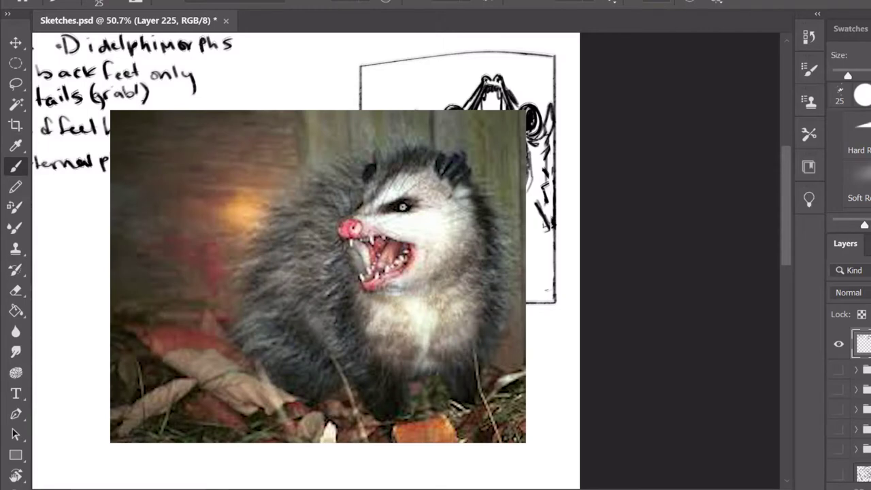
pyautogui.press('e')
pyautogui.press('b')
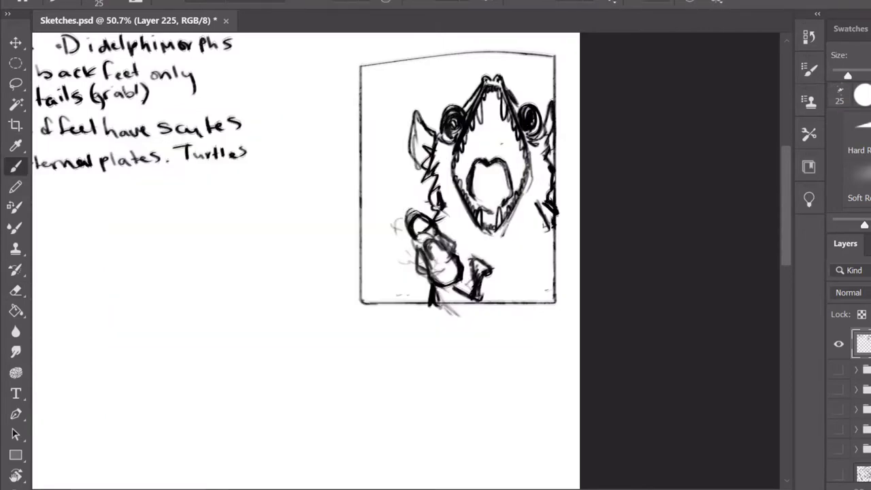
# Select the human figure, transform it slightly within the frame and darken its body strokes.
pyautogui.press('l')
pyautogui.moveTo(429, 303); pyautogui.dragTo(432, 302)
pyautogui.hotkey('ctrl', 't')
pyautogui.press('Return')
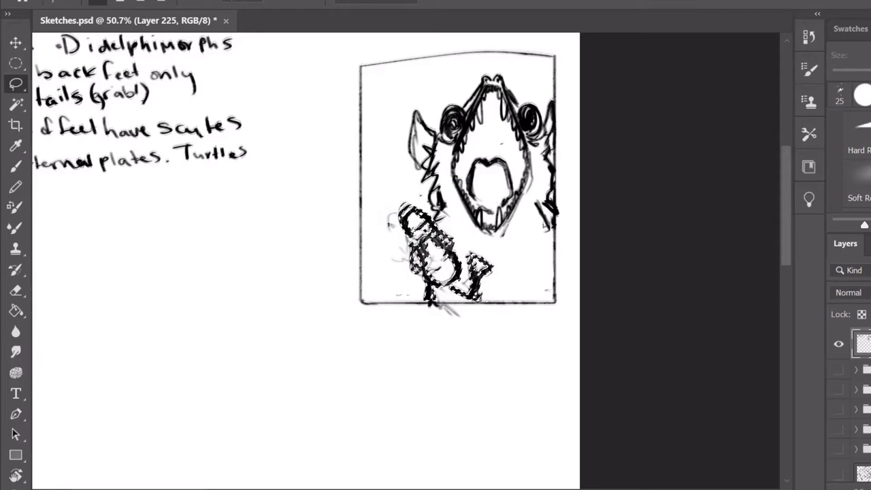
pyautogui.scroll(-3, 436, 300)
pyautogui.scroll(3, 442, 286)
pyautogui.press('b')
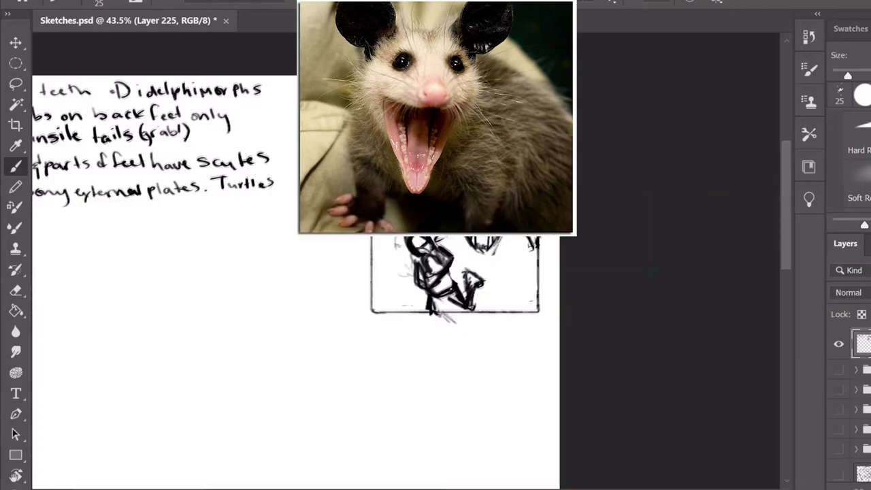
# Select and scale down the creature head, then redraw the frame's right edge slightly further out.
pyautogui.press('l')
pyautogui.moveTo(381, 109)
pyautogui.mouseDown()
pyautogui.moveTo(538, 259)
pyautogui.moveTo(371, 262)
pyautogui.mouseUp()
pyautogui.hotkey('ctrl', 't')
pyautogui.press('Return')
pyautogui.press('e')
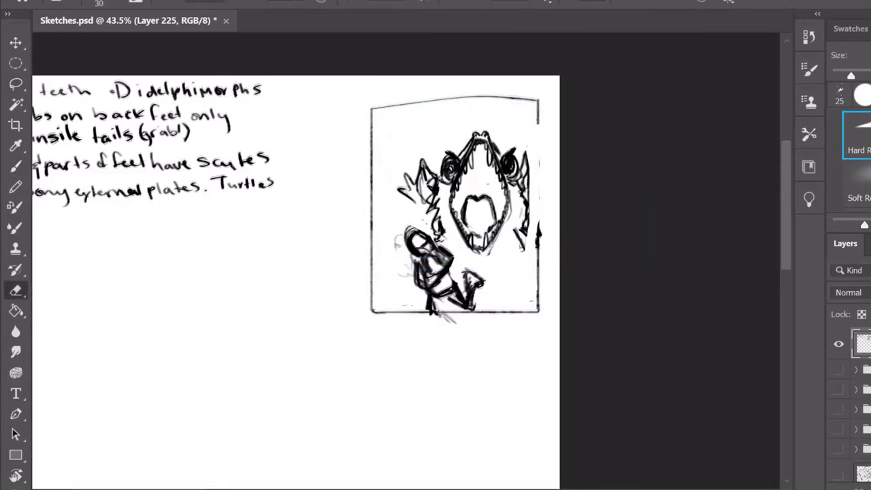
pyautogui.press('b')
pyautogui.moveTo(539, 102); pyautogui.dragTo(545, 287)
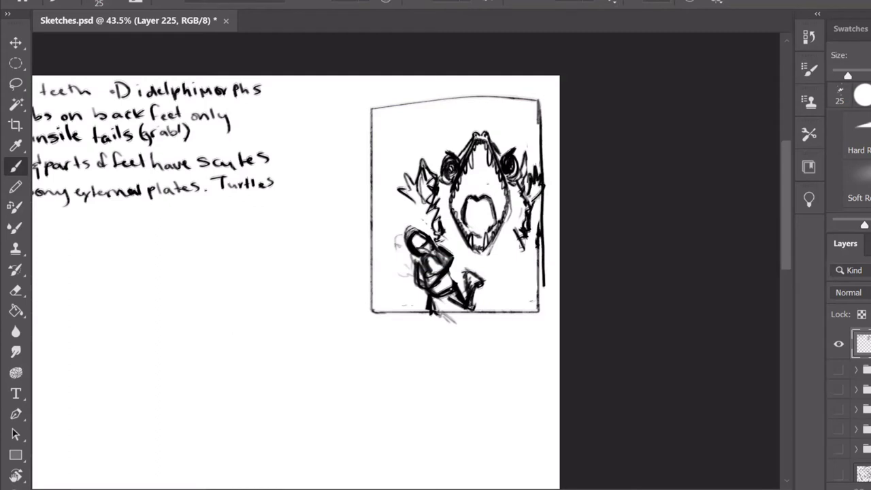
# Erase the raised hand beside the left ear and draw clawed hands lower down, next to both cheeks.
pyautogui.press('e')
pyautogui.moveTo(407, 173); pyautogui.dragTo(434, 202)
pyautogui.press('b')
pyautogui.press('e')
pyautogui.press('b')
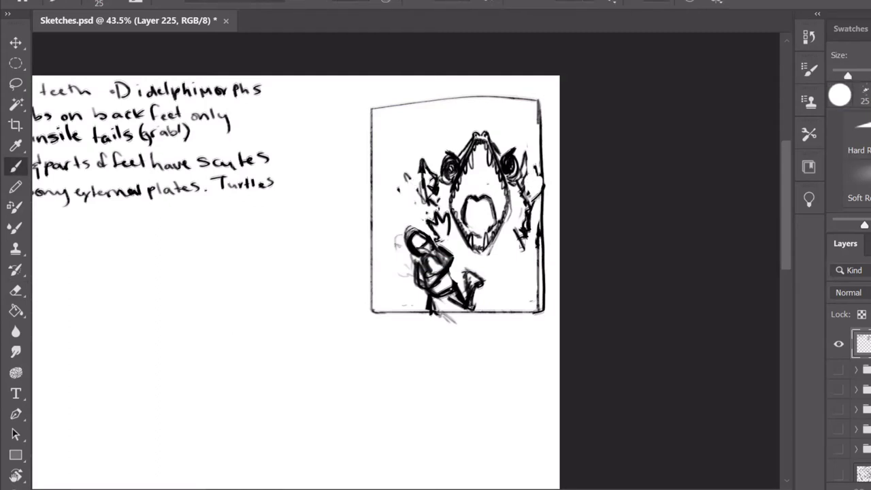
pyautogui.moveTo(531, 151); pyautogui.dragTo(523, 199)
pyautogui.press('e')
pyautogui.press('b')
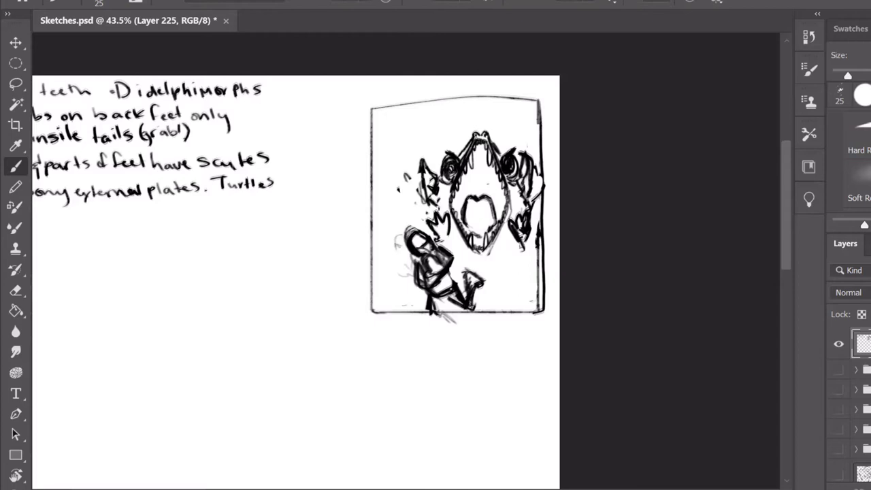
# Draw concentric circles around the head on a separate layer, erase them over the face and merge them into the sketch.
pyautogui.click(861, 370)
pyautogui.hotkey('ctrl', 'v')
pyautogui.moveTo(477, 92)
pyautogui.mouseDown()
pyautogui.moveTo(408, 259)
pyautogui.moveTo(446, 265)
pyautogui.mouseUp()
pyautogui.press('e')
pyautogui.moveTo(422, 191); pyautogui.dragTo(497, 245)
pyautogui.moveTo(487, 201)
pyautogui.mouseDown()
pyautogui.moveTo(477, 146)
pyautogui.moveTo(521, 235)
pyautogui.mouseUp()
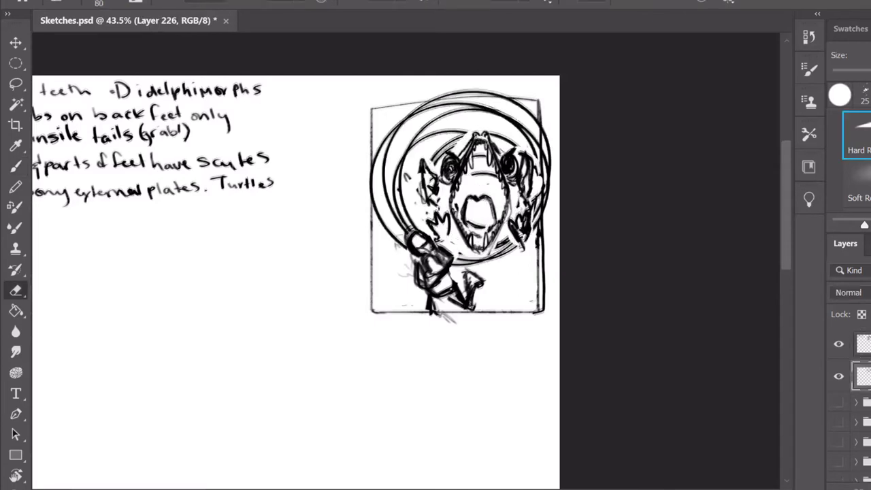
pyautogui.hotkey('ctrl', 'e')
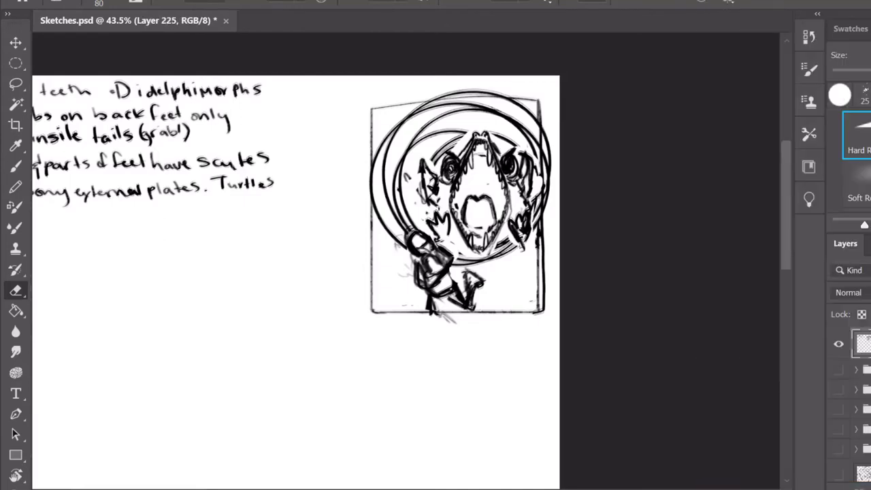
# Add a new layer on top, delete the handwritten notes from the thumbnail layer and set that layer's opacity to 20%.
pyautogui.scroll(-3, 408, 273)
pyautogui.hotkey('ctrl', 'alt', 'shift', 'n')
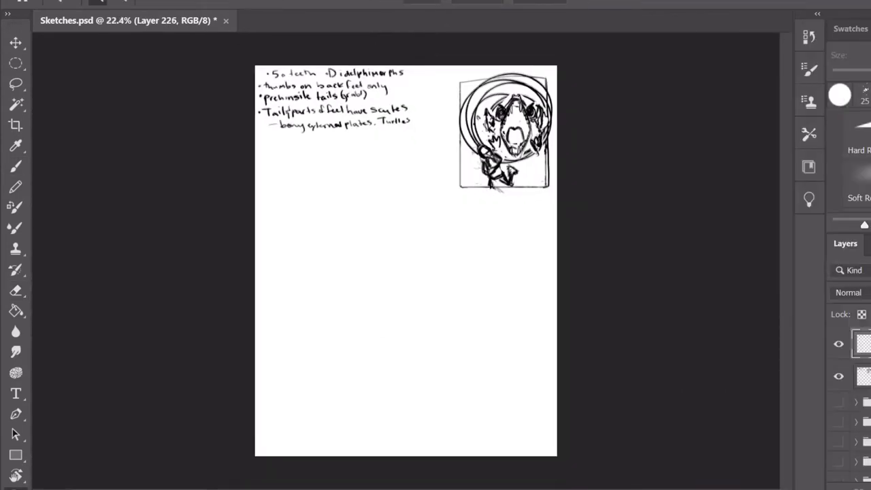
pyautogui.hotkey('alt', '[')
pyautogui.press('l')
pyautogui.moveTo(429, 61); pyautogui.dragTo(252, 65)
pyautogui.press('Delete')
pyautogui.hotkey('ctrl', 'd')
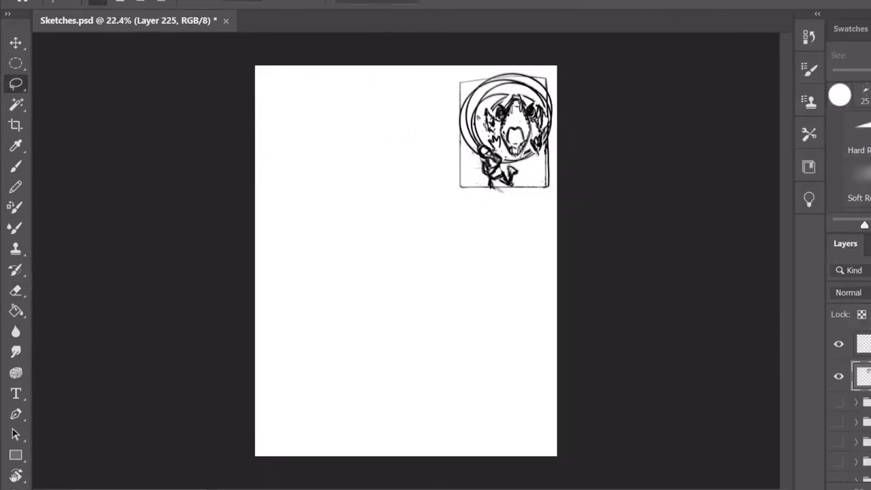
pyautogui.press('2')
pyautogui.hotkey('alt', ']')
# Sketch a large egg-shaped mouth outline across the page on the new layer and move it upward.
pyautogui.press('b')
pyautogui.moveTo(407, 233); pyautogui.dragTo(380, 350)
pyautogui.moveTo(395, 320); pyautogui.dragTo(476, 371)
pyautogui.moveTo(442, 171); pyautogui.dragTo(385, 340)
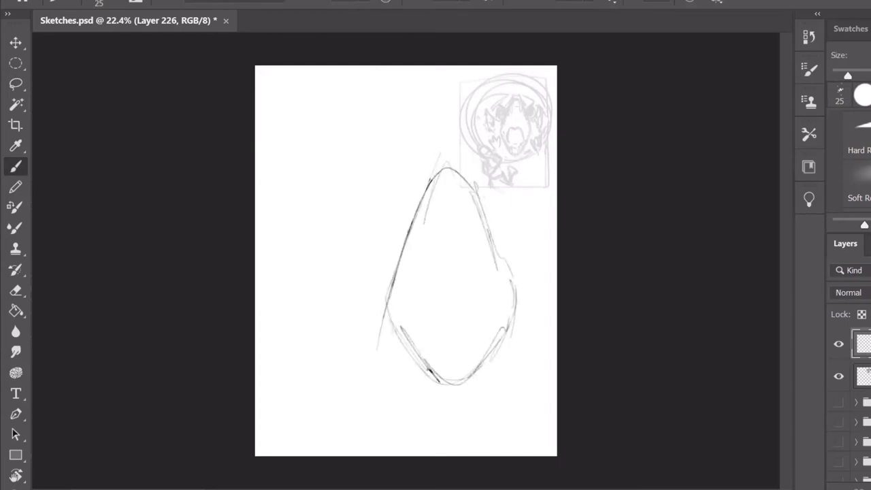
pyautogui.moveTo(476, 197); pyautogui.dragTo(514, 361)
pyautogui.hotkey('ctrl', 't')
pyautogui.moveTo(473, 262); pyautogui.dragTo(477, 221)
pyautogui.press('Return')
# Add rough hands, round eyes, pointed ears and a small nose around the large mouth outline.
pyautogui.moveTo(509, 313)
pyautogui.mouseDown()
pyautogui.moveTo(518, 361)
pyautogui.moveTo(544, 362)
pyautogui.mouseUp()
pyautogui.moveTo(344, 306); pyautogui.dragTo(389, 351)
pyautogui.moveTo(391, 194)
pyautogui.mouseDown()
pyautogui.moveTo(395, 207)
pyautogui.moveTo(402, 181)
pyautogui.mouseUp()
pyautogui.moveTo(504, 183); pyautogui.dragTo(507, 212)
pyautogui.moveTo(521, 146); pyautogui.dragTo(535, 235)
pyautogui.moveTo(375, 164); pyautogui.dragTo(378, 252)
pyautogui.moveTo(426, 143); pyautogui.dragTo(463, 136)
# Sketch the human figure's round head and curved torso in the lower-left of the page.
pyautogui.moveTo(333, 314)
pyautogui.mouseDown()
pyautogui.moveTo(324, 354)
pyautogui.moveTo(361, 368)
pyautogui.mouseUp()
pyautogui.moveTo(354, 371); pyautogui.dragTo(392, 412)
pyautogui.moveTo(354, 347); pyautogui.dragTo(439, 429)
pyautogui.hotkey('ctrl', 'z')
pyautogui.hotkey('ctrl', 'z')
pyautogui.moveTo(361, 371); pyautogui.dragTo(419, 446)
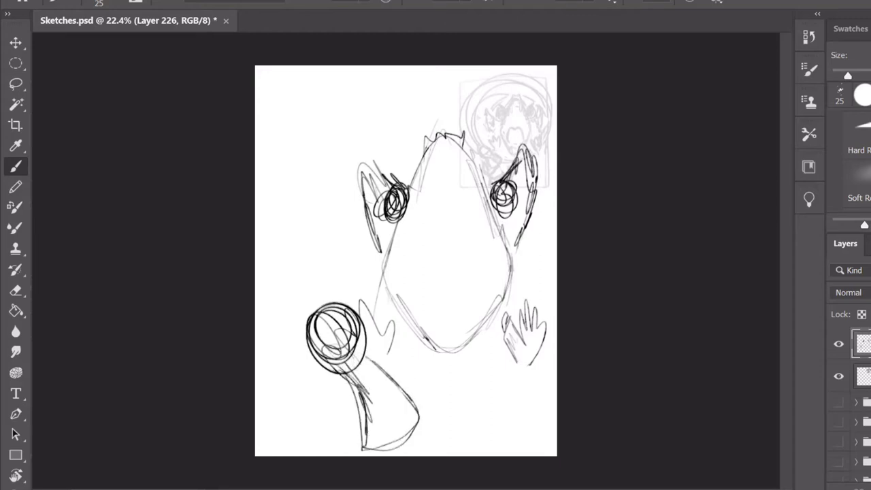
# Select the human figure's head, scale it down and place it closer to the torso.
pyautogui.press('l')
pyautogui.moveTo(324, 284); pyautogui.dragTo(300, 309)
pyautogui.hotkey('ctrl', 't')
pyautogui.press('Return')
# Redraw the human figure's body with bent arms, legs, a raised foot and a rounded shape on its torso.
pyautogui.press('b')
pyautogui.moveTo(354, 423)
pyautogui.mouseDown()
pyautogui.moveTo(381, 456)
pyautogui.moveTo(439, 391)
pyautogui.moveTo(437, 411)
pyautogui.mouseUp()
pyautogui.moveTo(344, 367); pyautogui.dragTo(350, 416)
pyautogui.moveTo(341, 383); pyautogui.dragTo(371, 419)
pyautogui.moveTo(374, 352); pyautogui.dragTo(392, 395)
pyautogui.moveTo(320, 345)
pyautogui.mouseDown()
pyautogui.moveTo(361, 357)
pyautogui.moveTo(415, 456)
pyautogui.mouseUp()
pyautogui.moveTo(422, 418); pyautogui.dragTo(448, 381)
pyautogui.moveTo(364, 426); pyautogui.dragTo(385, 456)
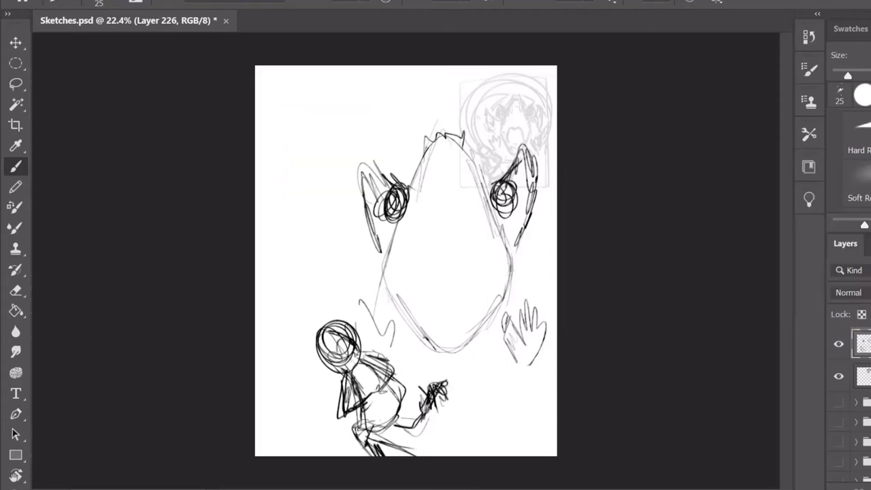
pyautogui.moveTo(351, 365); pyautogui.dragTo(380, 402)
pyautogui.moveTo(354, 355); pyautogui.dragTo(395, 410)
# Draw the tongue's arc inside the mouth and sweep large concentric rings around the creature's head.
pyautogui.moveTo(395, 294); pyautogui.dragTo(440, 262)
pyautogui.moveTo(358, 299); pyautogui.dragTo(423, 109)
pyautogui.moveTo(375, 173); pyautogui.dragTo(504, 133)
pyautogui.moveTo(294, 294); pyautogui.dragTo(361, 67)
pyautogui.moveTo(305, 299); pyautogui.dragTo(541, 140)
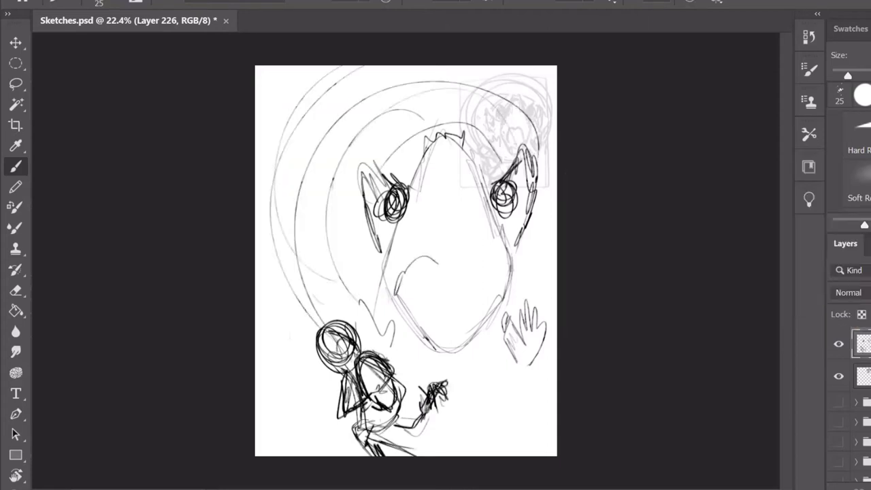
# Add another new layer, then draw rounded fingers on both creature hands on the sketch layer below.
pyautogui.hotkey('ctrl', 'shift', 'alt', 'n')
pyautogui.scroll(-1, 406, 261)
pyautogui.hotkey('alt', '[')
pyautogui.moveTo(354, 327)
pyautogui.mouseDown()
pyautogui.moveTo(374, 294)
pyautogui.moveTo(395, 293)
pyautogui.mouseUp()
pyautogui.moveTo(504, 333); pyautogui.dragTo(535, 284)
pyautogui.hotkey('ctrl', 't')
pyautogui.rightClick(493, 358)
pyautogui.click(538, 364)
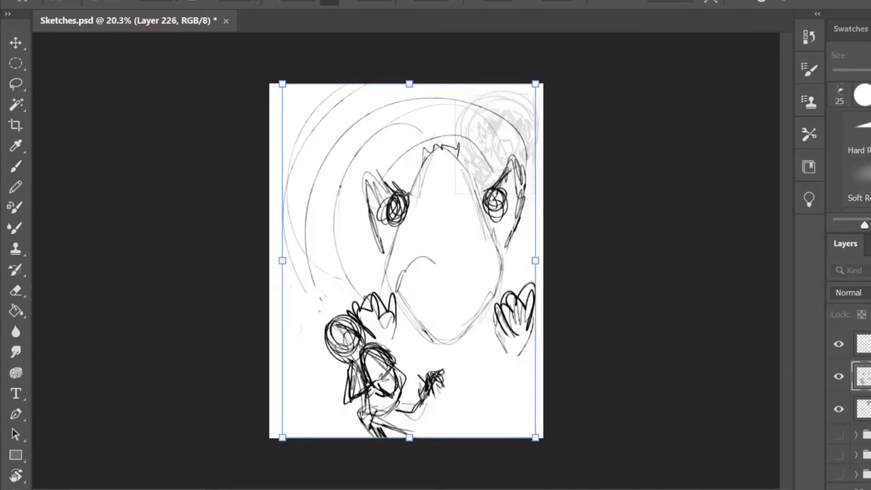
pyautogui.press('Return')
# Hide the thumbnail layer, select the top layer and ink the snout tip as a bold arc with an 80 px brush.
pyautogui.click(839, 409)
pyautogui.hotkey('alt', ']')
pyautogui.scroll(2, 464, 221)
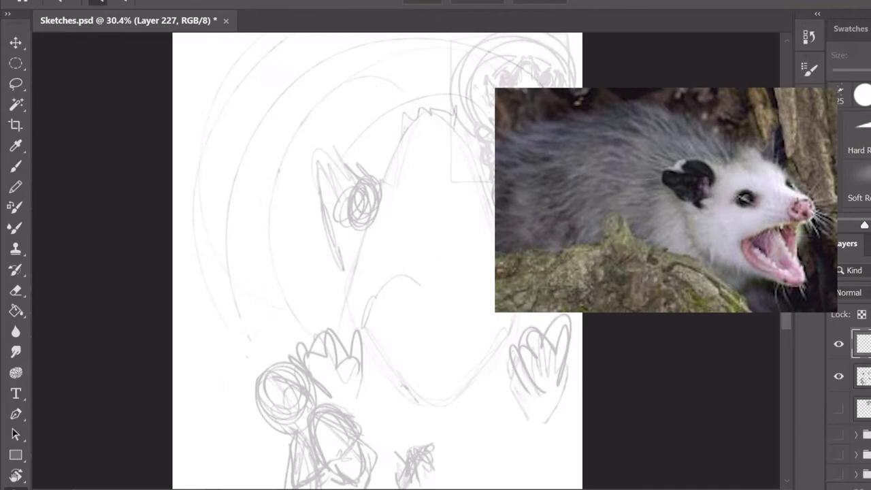
pyautogui.moveTo(463, 127)
pyautogui.mouseDown()
pyautogui.moveTo(401, 130)
pyautogui.moveTo(463, 125)
pyautogui.mouseUp()
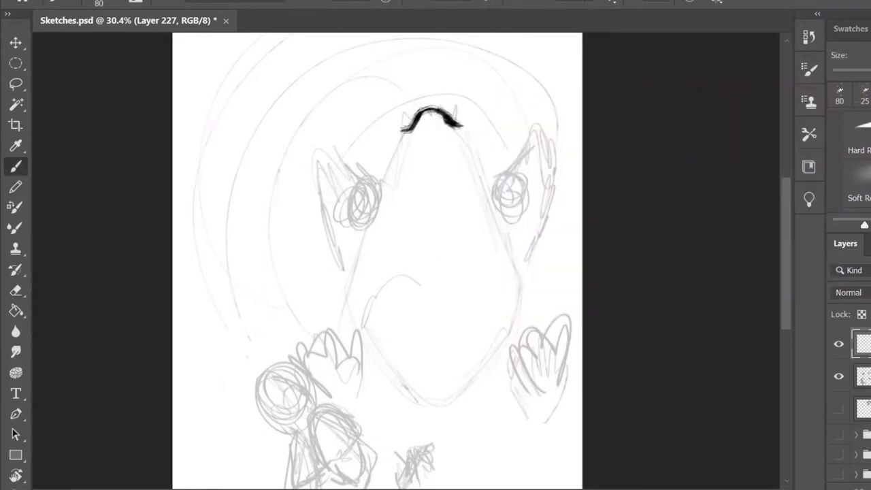
# Show the thumbnail layer again and try inking the left side of the upper jaw.
pyautogui.moveTo(413, 135)
pyautogui.mouseDown()
pyautogui.moveTo(413, 222)
pyautogui.moveTo(378, 259)
pyautogui.mouseUp()
pyautogui.click(839, 409)
pyautogui.hotkey('ctrl', 'z')
pyautogui.moveTo(379, 166)
pyautogui.mouseDown()
pyautogui.moveTo(373, 281)
pyautogui.moveTo(361, 212)
pyautogui.mouseUp()
pyautogui.hotkey('ctrl', 'z')
pyautogui.hotkey('ctrl', 'z')
# Ink the two long fangs and the rows of upper teeth down both sides of the mouth with a 60 px brush.
pyautogui.moveTo(411, 162); pyautogui.dragTo(425, 263)
pyautogui.moveTo(439, 204); pyautogui.dragTo(459, 262)
pyautogui.hotkey('ctrl', 'z')
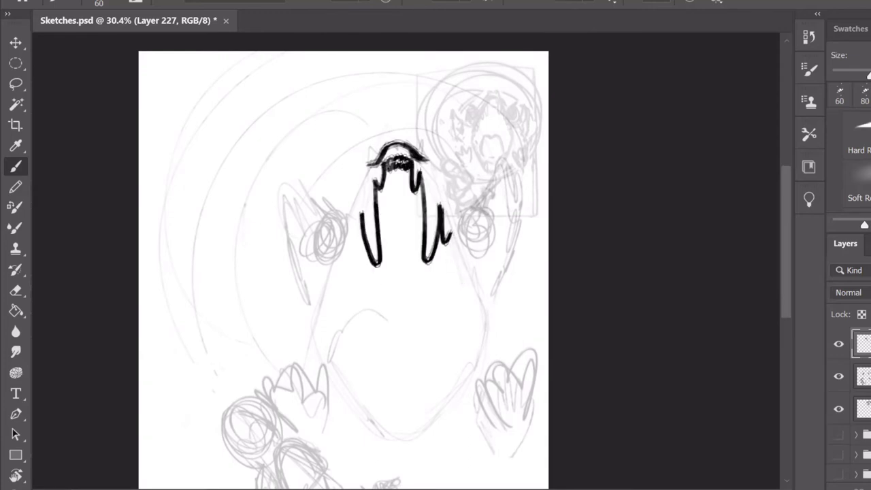
pyautogui.moveTo(417, 163); pyautogui.dragTo(464, 256)
pyautogui.moveTo(361, 217); pyautogui.dragTo(350, 257)
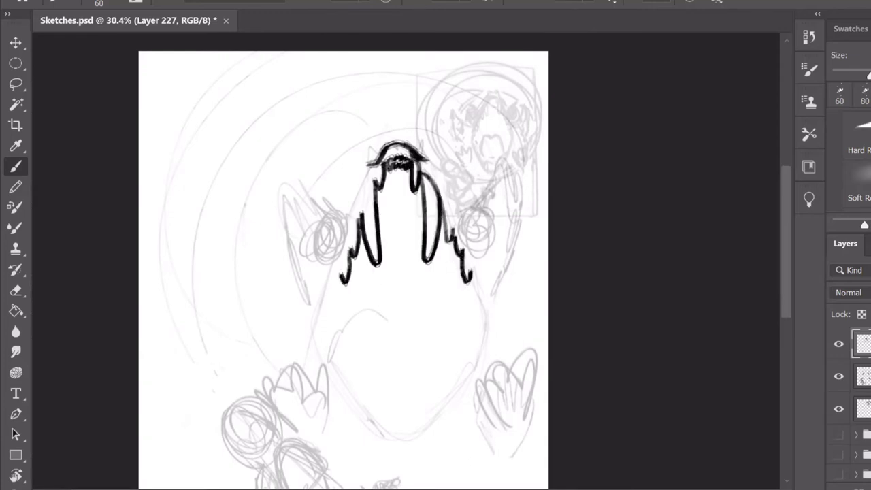
pyautogui.moveTo(477, 297); pyautogui.dragTo(485, 312)
# Ink the wavy lip lines down both sides of the mouth, the mouth corners and the curved lower jaw.
pyautogui.moveTo(328, 326)
pyautogui.mouseDown()
pyautogui.moveTo(373, 178)
pyautogui.moveTo(307, 356)
pyautogui.moveTo(325, 372)
pyautogui.mouseUp()
pyautogui.moveTo(426, 154)
pyautogui.mouseDown()
pyautogui.moveTo(439, 168)
pyautogui.moveTo(479, 300)
pyautogui.moveTo(482, 368)
pyautogui.moveTo(470, 373)
pyautogui.mouseUp()
pyautogui.hotkey('ctrl', 'z')
pyautogui.moveTo(326, 372); pyautogui.dragTo(408, 448)
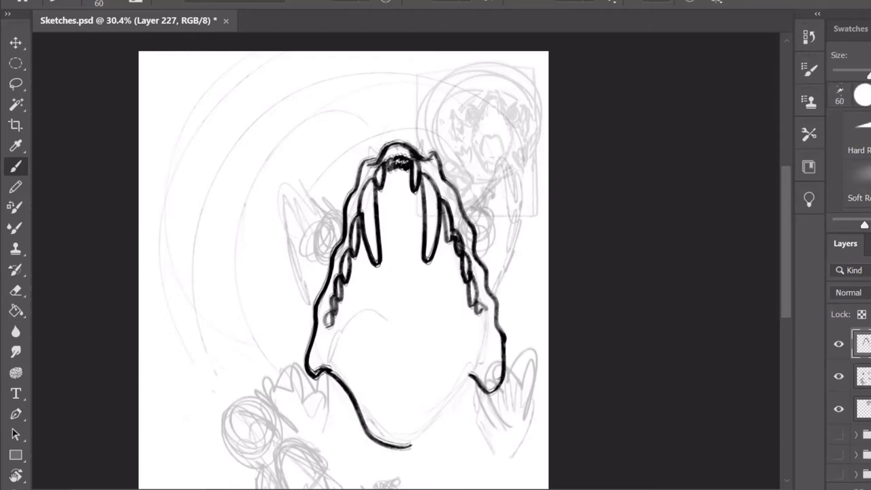
pyautogui.moveTo(470, 372)
pyautogui.mouseDown()
pyautogui.moveTo(407, 448)
pyautogui.moveTo(432, 438)
pyautogui.mouseUp()
# Ink the two lower fangs, the side teeth and the small front teeth along the lower jaw, adjusting the right fang.
pyautogui.press('e')
pyautogui.press('b')
pyautogui.moveTo(489, 311); pyautogui.dragTo(446, 400)
pyautogui.hotkey('ctrl', 'z')
pyautogui.moveTo(433, 352)
pyautogui.mouseDown()
pyautogui.moveTo(431, 415)
pyautogui.moveTo(365, 412)
pyautogui.moveTo(423, 344)
pyautogui.mouseUp()
pyautogui.press('l')
pyautogui.moveTo(432, 381); pyautogui.dragTo(428, 383)
pyautogui.hotkey('ctrl', 'd')
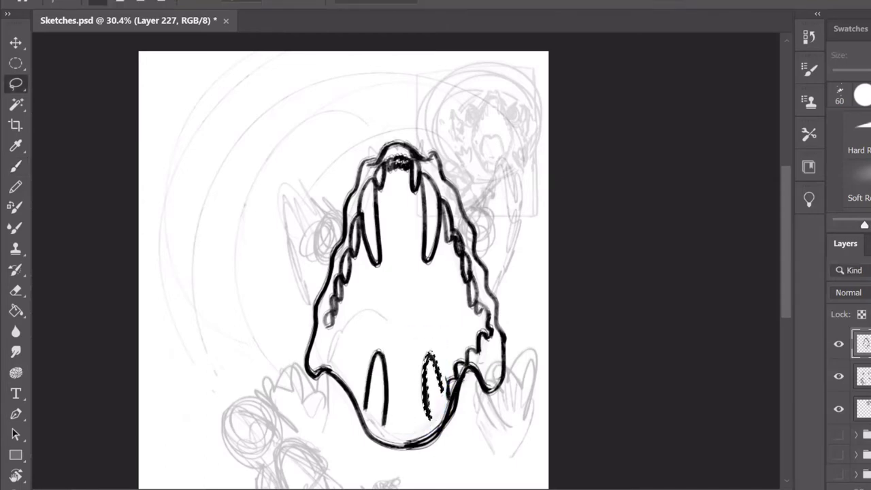
pyautogui.press('b')
pyautogui.moveTo(385, 422); pyautogui.dragTo(408, 421)
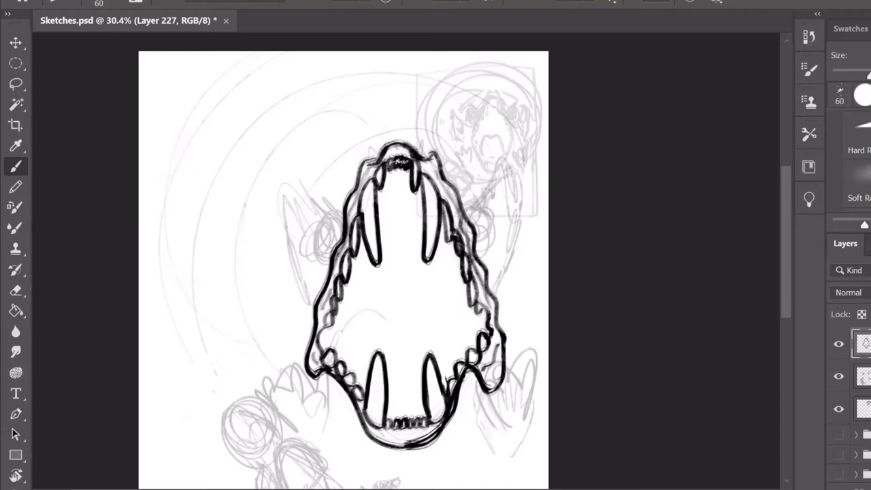
# Ink round eyes with slanted brow strokes on both sides of the snout and adjust the right eye with Free Transform.
pyautogui.moveTo(337, 217); pyautogui.dragTo(332, 263)
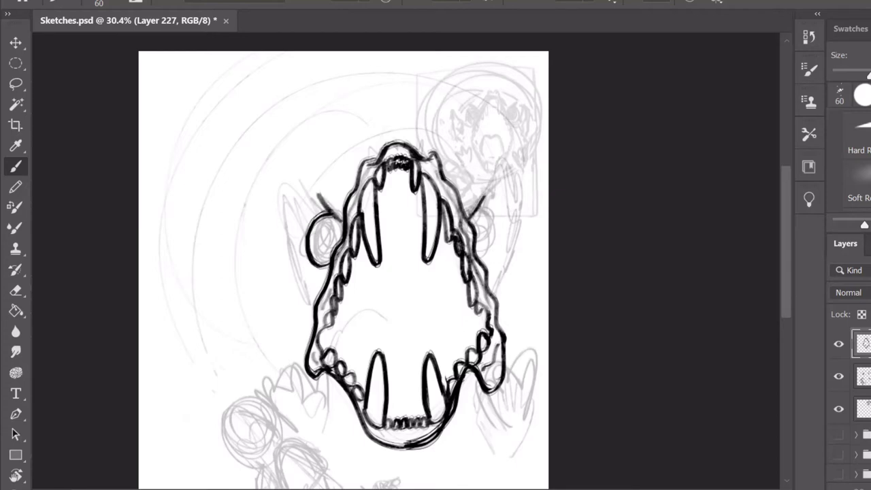
pyautogui.moveTo(471, 211)
pyautogui.mouseDown()
pyautogui.moveTo(485, 194)
pyautogui.moveTo(500, 255)
pyautogui.moveTo(502, 239)
pyautogui.moveTo(480, 262)
pyautogui.moveTo(504, 238)
pyautogui.mouseUp()
pyautogui.press('e')
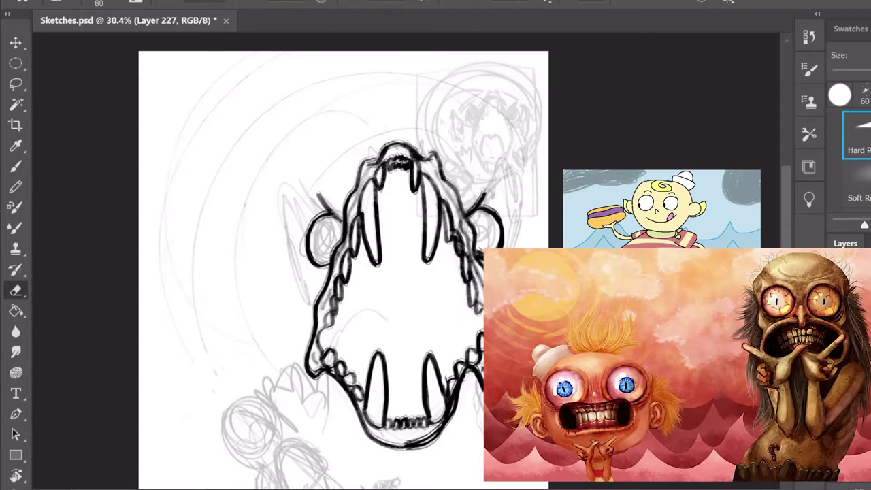
pyautogui.press('l')
pyautogui.press('b')
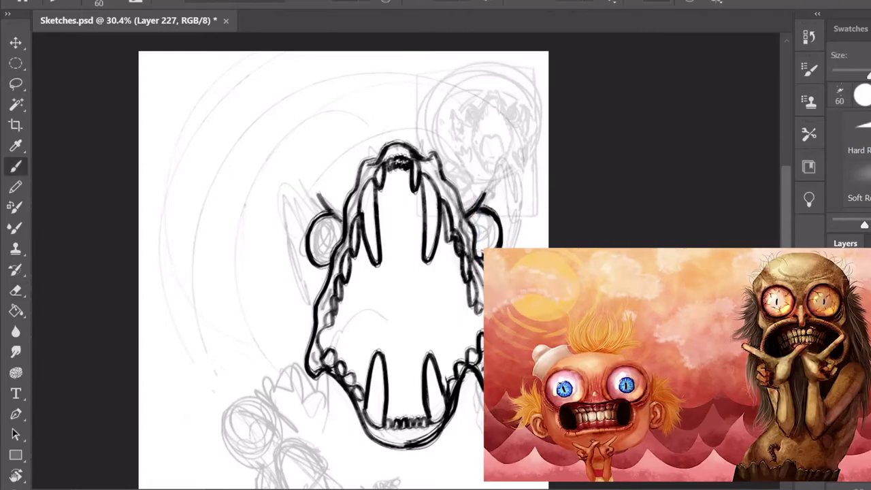
pyautogui.hotkey('ctrl', 't')
pyautogui.press('Return')
pyautogui.press('b')
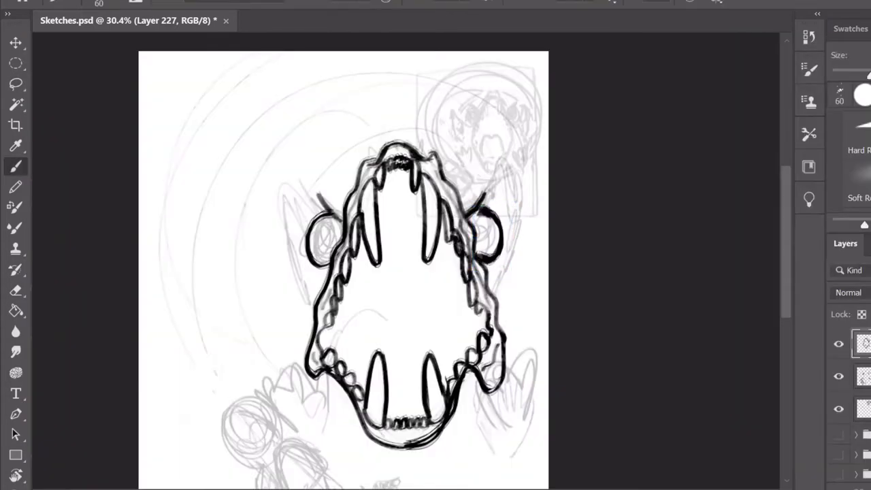
# Ink jagged fur tufts down the outer edges of both cheeks below the eyes.
pyautogui.moveTo(299, 285); pyautogui.dragTo(290, 296)
pyautogui.moveTo(297, 300); pyautogui.dragTo(286, 311)
pyautogui.moveTo(293, 316); pyautogui.dragTo(283, 327)
pyautogui.moveTo(290, 332); pyautogui.dragTo(279, 348)
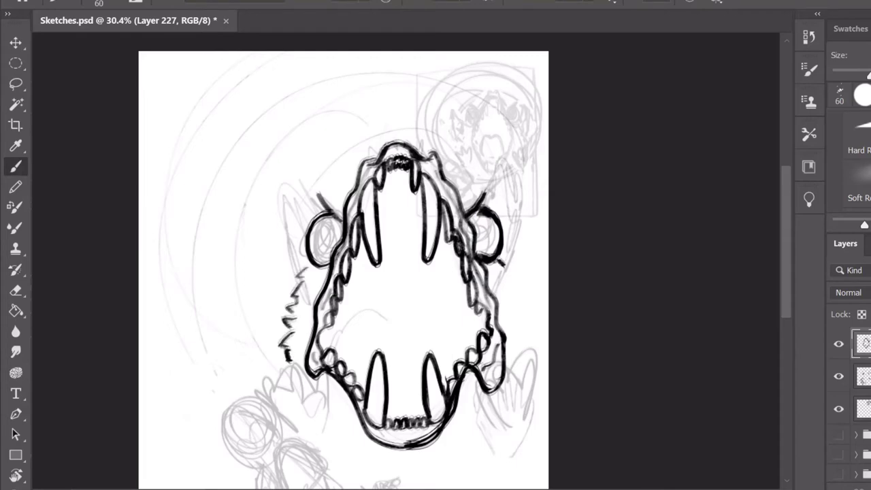
pyautogui.moveTo(505, 264)
pyautogui.mouseDown()
pyautogui.moveTo(528, 354)
pyautogui.moveTo(516, 383)
pyautogui.moveTo(540, 392)
pyautogui.mouseUp()
pyautogui.press('l')
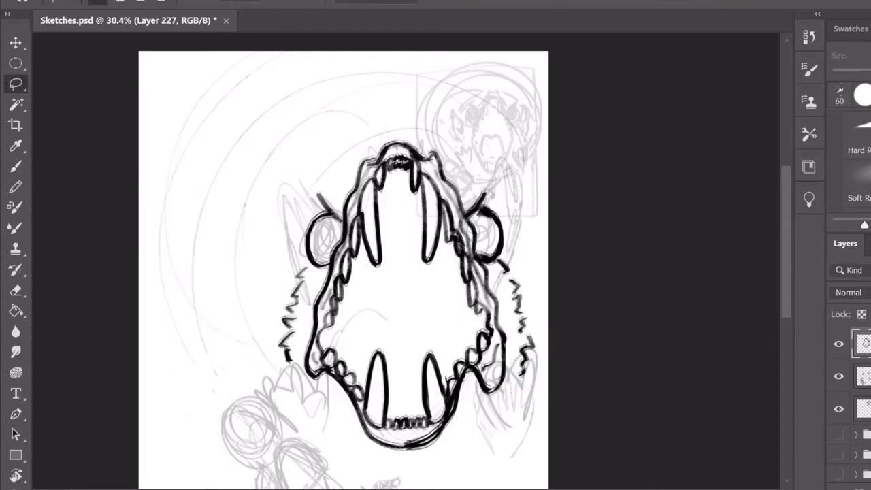
# Ink short fur around both eyes and a pointed ear on each side of the head.
pyautogui.press('b')
pyautogui.moveTo(313, 204)
pyautogui.mouseDown()
pyautogui.moveTo(297, 257)
pyautogui.moveTo(325, 201)
pyautogui.mouseUp()
pyautogui.moveTo(485, 193); pyautogui.dragTo(512, 234)
pyautogui.moveTo(296, 267); pyautogui.dragTo(314, 204)
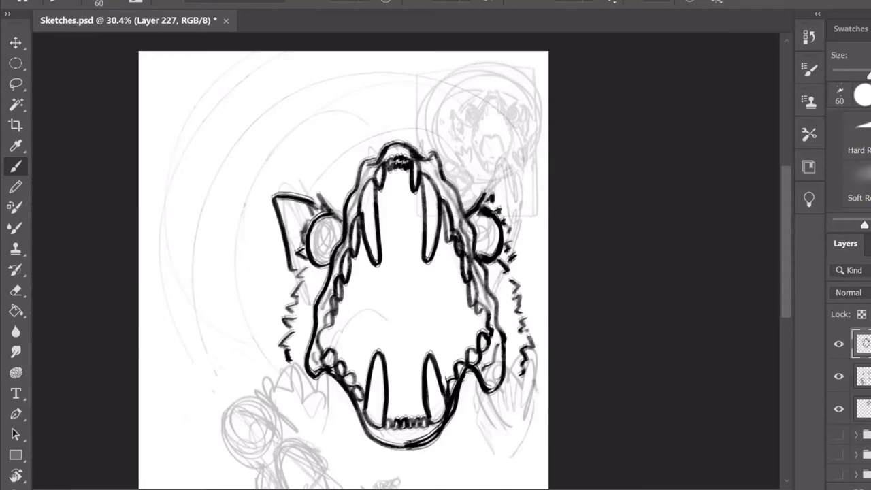
pyautogui.moveTo(516, 263)
pyautogui.mouseDown()
pyautogui.moveTo(524, 176)
pyautogui.moveTo(519, 267)
pyautogui.mouseUp()
pyautogui.hotkey('ctrl', 'z')
pyautogui.moveTo(495, 205); pyautogui.dragTo(525, 178)
# Ink small fur tufts between each ear and the snout, undoing and redrawing the strokes that sit too high.
pyautogui.moveTo(315, 194); pyautogui.dragTo(338, 179)
pyautogui.moveTo(350, 175); pyautogui.dragTo(364, 163)
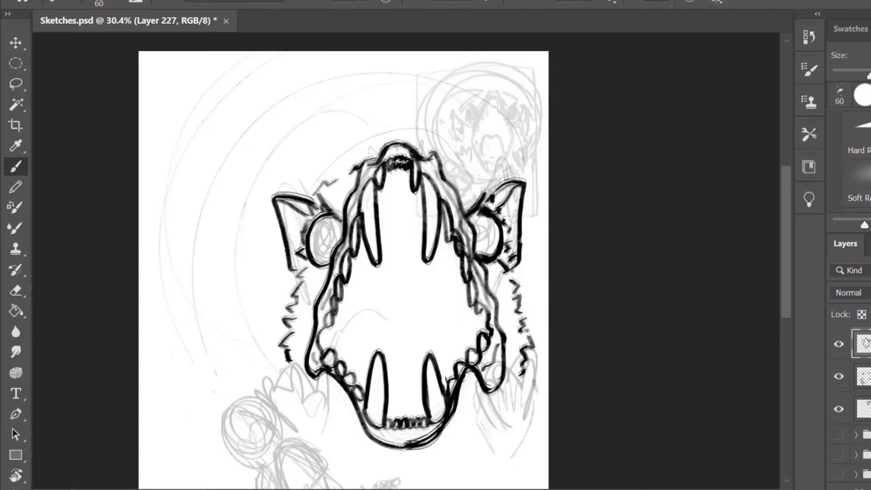
pyautogui.moveTo(317, 198); pyautogui.dragTo(363, 161)
pyautogui.moveTo(469, 190); pyautogui.dragTo(494, 177)
pyautogui.hotkey('ctrl', 'z')
pyautogui.hotkey('ctrl', 'z')
pyautogui.moveTo(330, 207); pyautogui.dragTo(349, 190)
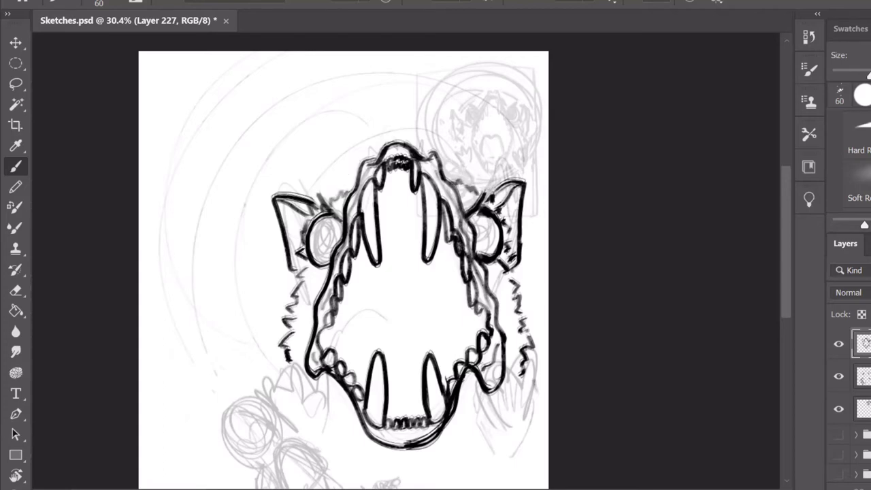
# Ink the outer snout contour from the notched nose tip down both sides to the mouth corners.
pyautogui.moveTo(396, 130)
pyautogui.mouseDown()
pyautogui.moveTo(411, 119)
pyautogui.moveTo(430, 139)
pyautogui.moveTo(493, 95)
pyautogui.moveTo(418, 132)
pyautogui.moveTo(341, 229)
pyautogui.moveTo(308, 393)
pyautogui.mouseUp()
pyautogui.press('l')
pyautogui.hotkey('ctrl', 'd')
pyautogui.press('b')
pyautogui.moveTo(432, 132)
pyautogui.mouseDown()
pyautogui.moveTo(456, 164)
pyautogui.moveTo(518, 381)
pyautogui.moveTo(501, 406)
pyautogui.mouseUp()
pyautogui.hotkey('ctrl', 'z')
pyautogui.moveTo(455, 163); pyautogui.dragTo(528, 385)
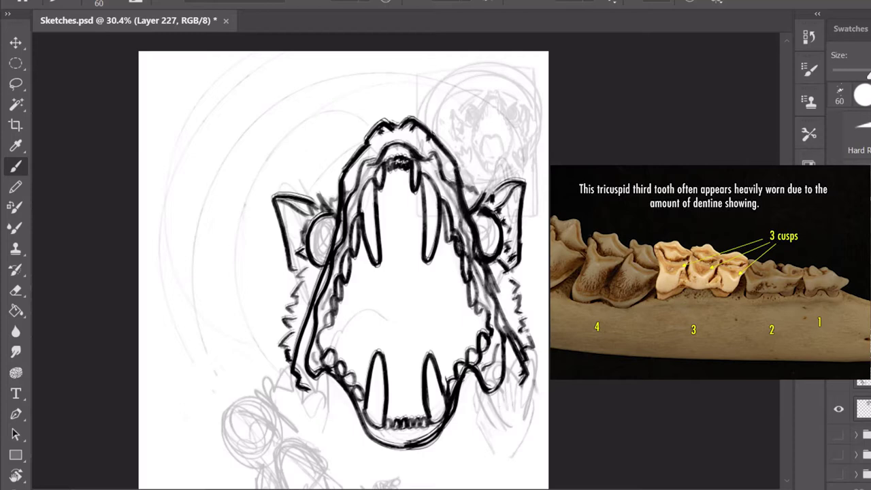
# Ink jagged fur around both mouth corners and along the underside of the lower jaw.
pyautogui.moveTo(524, 341); pyautogui.dragTo(507, 402)
pyautogui.moveTo(520, 357); pyautogui.dragTo(491, 404)
pyautogui.moveTo(517, 378); pyautogui.dragTo(486, 422)
pyautogui.moveTo(533, 362); pyautogui.dragTo(524, 379)
pyautogui.moveTo(318, 386)
pyautogui.mouseDown()
pyautogui.moveTo(291, 407)
pyautogui.moveTo(290, 425)
pyautogui.mouseUp()
pyautogui.moveTo(320, 411)
pyautogui.mouseDown()
pyautogui.moveTo(336, 429)
pyautogui.moveTo(443, 441)
pyautogui.moveTo(497, 384)
pyautogui.mouseUp()
pyautogui.moveTo(372, 437); pyautogui.dragTo(325, 411)
pyautogui.moveTo(515, 361); pyautogui.dragTo(489, 405)
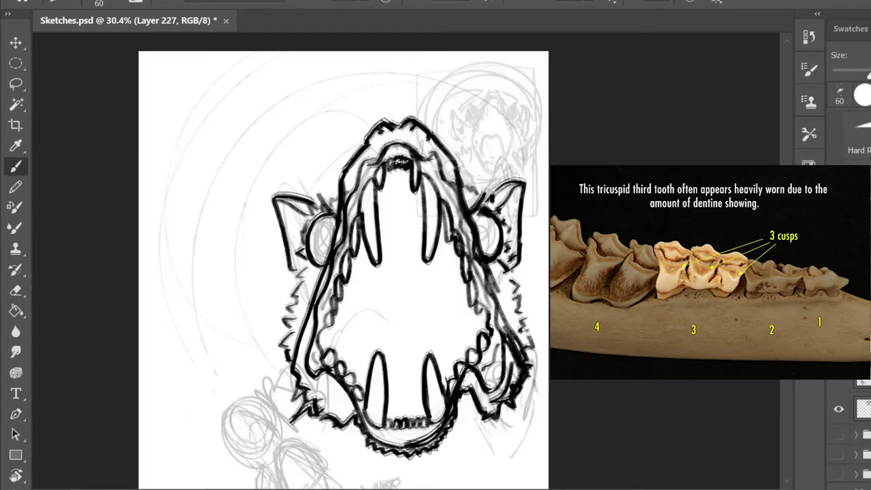
# Ink a broad two-lobed tongue inside the mouth with a groove down its centre.
pyautogui.moveTo(350, 326)
pyautogui.mouseDown()
pyautogui.moveTo(399, 302)
pyautogui.moveTo(453, 343)
pyautogui.mouseUp()
pyautogui.moveTo(351, 322); pyautogui.dragTo(366, 365)
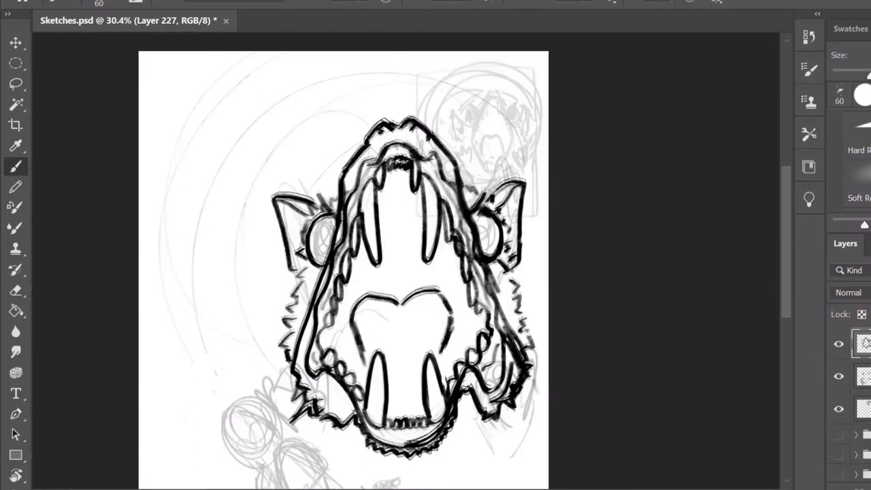
pyautogui.moveTo(391, 411); pyautogui.dragTo(422, 400)
pyautogui.moveTo(402, 305); pyautogui.dragTo(402, 394)
# Clean up and thicken the tongue's upper and right edges, and ink the small throat opening behind it.
pyautogui.press('e')
pyautogui.moveTo(409, 294); pyautogui.dragTo(453, 320)
pyautogui.press('b')
pyautogui.moveTo(447, 320); pyautogui.dragTo(449, 354)
pyautogui.press('e')
pyautogui.moveTo(422, 300); pyautogui.dragTo(452, 341)
pyautogui.press('b')
pyautogui.moveTo(401, 308); pyautogui.dragTo(448, 317)
pyautogui.press('e')
pyautogui.moveTo(403, 292)
pyautogui.mouseDown()
pyautogui.moveTo(449, 315)
pyautogui.moveTo(378, 285)
pyautogui.mouseUp()
pyautogui.moveTo(397, 196); pyautogui.dragTo(373, 272)
pyautogui.hotkey('ctrl', 'z')
# Add cheek strokes beside the jaw, then erase overlapping lines along both sides of the mouth with a larger eraser.
pyautogui.moveTo(337, 403); pyautogui.dragTo(300, 335)
pyautogui.moveTo(508, 272); pyautogui.dragTo(497, 314)
pyautogui.press('e')
pyautogui.moveTo(511, 344); pyautogui.dragTo(454, 172)
pyautogui.press(']')
pyautogui.press(']')
pyautogui.moveTo(346, 189); pyautogui.dragTo(306, 385)
# Ink curved palate ridges between the upper fangs and fold lines on the inner cheeks around the tongue.
pyautogui.press('b')
pyautogui.moveTo(446, 263); pyautogui.dragTo(432, 292)
pyautogui.moveTo(381, 225); pyautogui.dragTo(424, 224)
pyautogui.moveTo(452, 255); pyautogui.dragTo(442, 288)
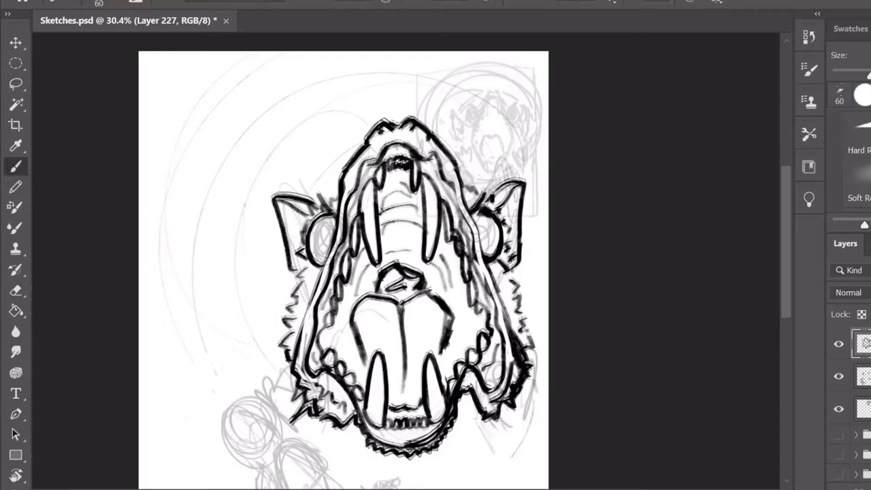
pyautogui.moveTo(350, 248); pyautogui.dragTo(364, 285)
pyautogui.moveTo(380, 204); pyautogui.dragTo(418, 205)
pyautogui.moveTo(383, 239); pyautogui.dragTo(416, 240)
pyautogui.moveTo(436, 259)
pyautogui.mouseDown()
pyautogui.moveTo(458, 304)
pyautogui.moveTo(449, 325)
pyautogui.mouseUp()
pyautogui.moveTo(367, 288)
pyautogui.mouseDown()
pyautogui.moveTo(341, 308)
pyautogui.moveTo(326, 347)
pyautogui.mouseUp()
pyautogui.moveTo(470, 317); pyautogui.dragTo(453, 357)
# Ink the small human figure's facial features and the curved line of the jaw.
pyautogui.moveTo(381, 307); pyautogui.dragTo(421, 143)
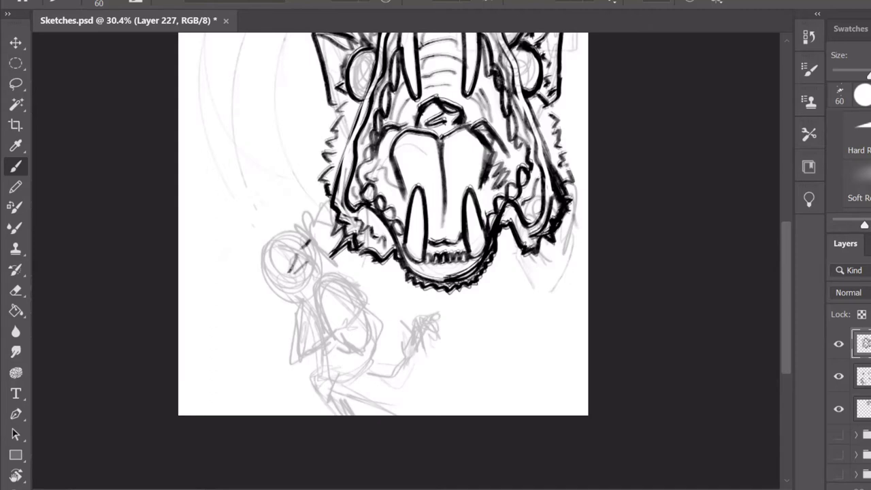
pyautogui.press('e')
pyautogui.press('b')
pyautogui.moveTo(322, 253); pyautogui.dragTo(299, 294)
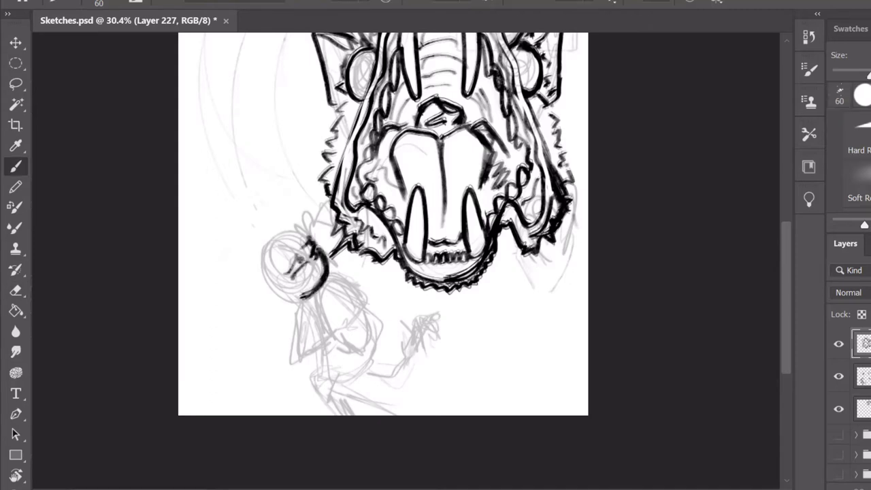
pyautogui.press('e')
pyautogui.press('b')
# Ink the small figure's spiky hair with fringe, jagged crown and tufts down the back of the head.
pyautogui.moveTo(283, 266); pyautogui.dragTo(275, 298)
pyautogui.moveTo(259, 251); pyautogui.dragTo(281, 295)
pyautogui.moveTo(293, 242); pyautogui.dragTo(277, 300)
pyautogui.moveTo(290, 244); pyautogui.dragTo(293, 216)
pyautogui.moveTo(301, 212); pyautogui.dragTo(319, 240)
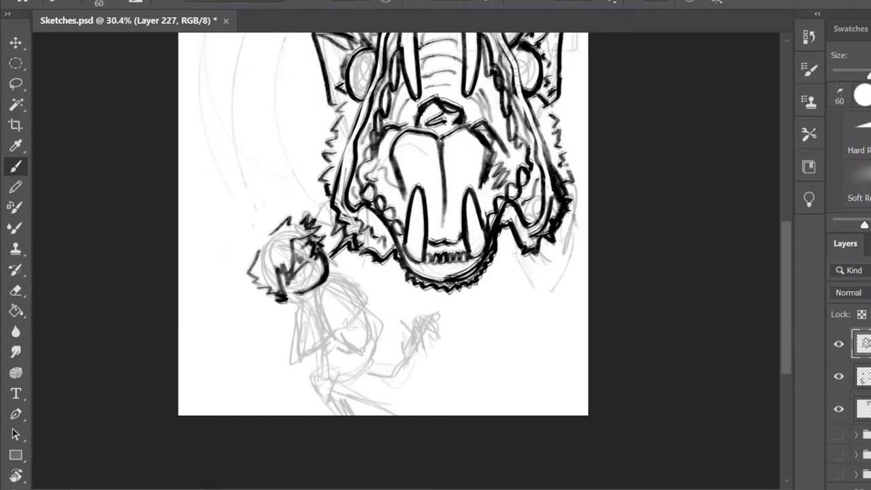
pyautogui.press('e')
pyautogui.press('b')
pyautogui.moveTo(281, 217)
pyautogui.mouseDown()
pyautogui.moveTo(257, 253)
pyautogui.moveTo(304, 215)
pyautogui.mouseUp()
pyautogui.moveTo(267, 256); pyautogui.dragTo(253, 292)
pyautogui.moveTo(263, 241); pyautogui.dragTo(253, 256)
# Ink the small figure's open mouth, bent near arm and the rounded shape held against the chest.
pyautogui.moveTo(295, 235)
pyautogui.mouseDown()
pyautogui.moveTo(280, 286)
pyautogui.moveTo(318, 283)
pyautogui.moveTo(295, 359)
pyautogui.moveTo(358, 333)
pyautogui.mouseUp()
pyautogui.moveTo(307, 321)
pyautogui.mouseDown()
pyautogui.moveTo(311, 368)
pyautogui.moveTo(353, 339)
pyautogui.mouseUp()
pyautogui.moveTo(323, 322); pyautogui.dragTo(332, 336)
pyautogui.moveTo(340, 282); pyautogui.dragTo(320, 320)
pyautogui.moveTo(370, 309); pyautogui.dragTo(342, 355)
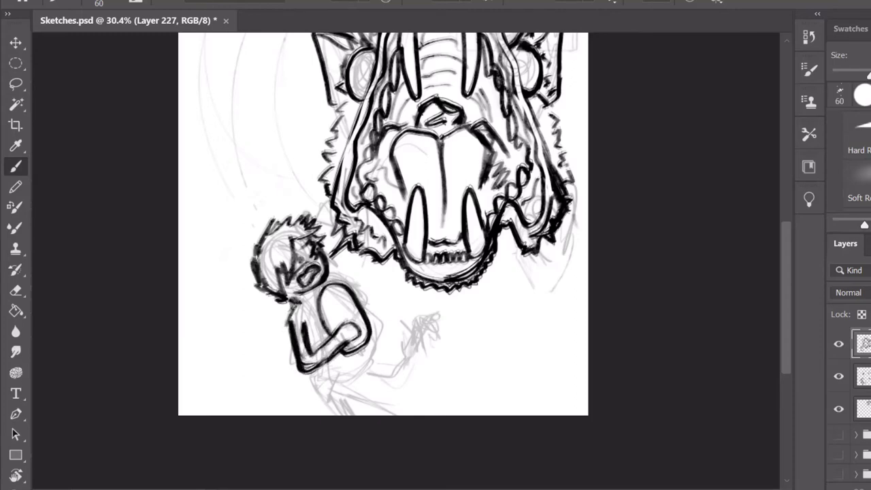
# Ink the small figure's far shoulder and second arm folded across the chest, ending in a hand.
pyautogui.moveTo(329, 280); pyautogui.dragTo(370, 297)
pyautogui.moveTo(373, 289); pyautogui.dragTo(364, 323)
pyautogui.press('e')
pyautogui.press('b')
pyautogui.moveTo(339, 295); pyautogui.dragTo(364, 313)
pyautogui.moveTo(365, 311); pyautogui.dragTo(309, 343)
pyautogui.moveTo(316, 325); pyautogui.dragTo(365, 293)
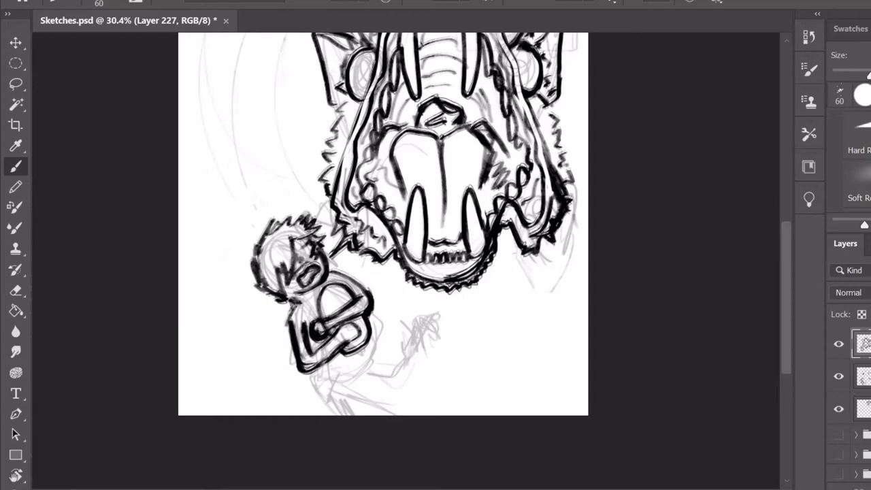
# Ink the small figure's shoulder line more firmly from the neck to the far elbow.
pyautogui.moveTo(384, 225); pyautogui.dragTo(447, 69)
pyautogui.press('e')
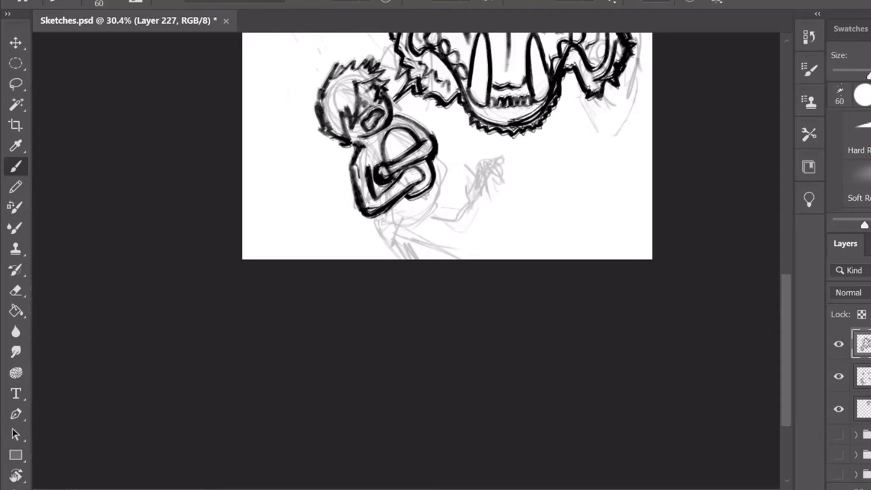
pyautogui.press('.')
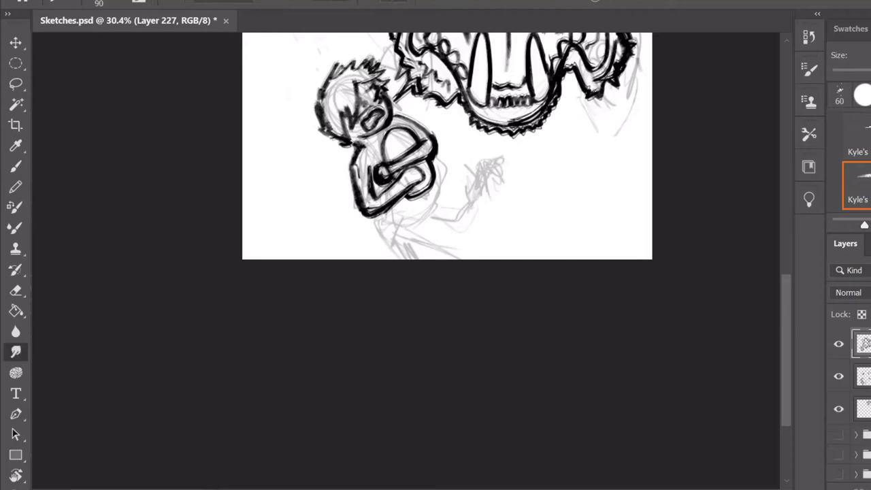
pyautogui.moveTo(394, 110); pyautogui.dragTo(439, 146)
pyautogui.press('.')
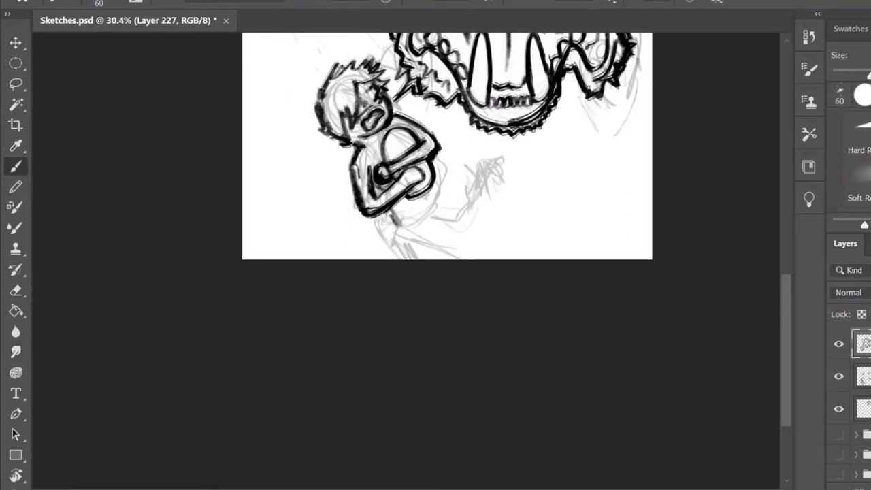
# Undo the first leg stroke, then ink the small figure's legs with one knee bent and the foot kicked up.
pyautogui.hotkey('ctrl', 'z')
pyautogui.moveTo(393, 209); pyautogui.dragTo(410, 257)
pyautogui.moveTo(434, 159); pyautogui.dragTo(467, 250)
pyautogui.moveTo(496, 174)
pyautogui.mouseDown()
pyautogui.moveTo(473, 249)
pyautogui.moveTo(511, 170)
pyautogui.moveTo(437, 204)
pyautogui.mouseUp()
pyautogui.moveTo(436, 170)
pyautogui.mouseDown()
pyautogui.moveTo(477, 218)
pyautogui.moveTo(436, 258)
pyautogui.mouseUp()
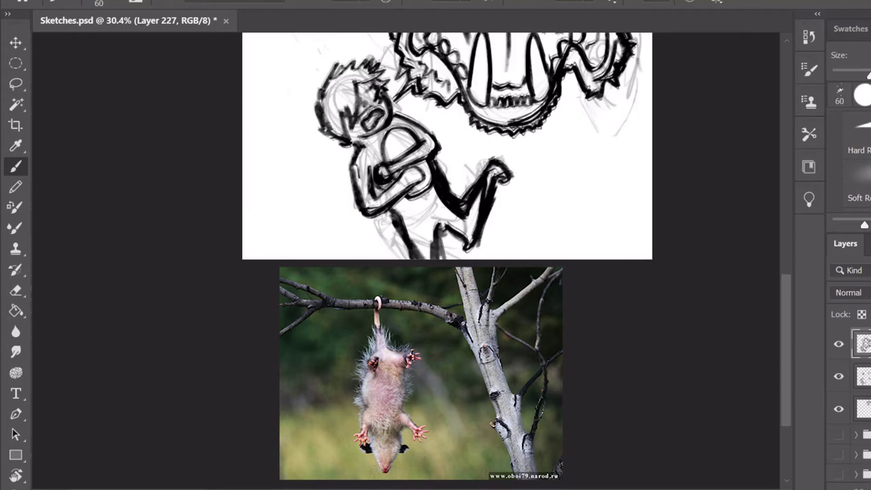
# Add a new layer and paint white over the fur below both mouth corners to clear space for the hands.
pyautogui.moveTo(442, 170)
pyautogui.mouseDown()
pyautogui.moveTo(466, 263)
pyautogui.moveTo(460, 379)
pyautogui.mouseUp()
pyautogui.moveTo(361, 262)
pyautogui.mouseDown()
pyautogui.moveTo(395, 242)
pyautogui.moveTo(408, 276)
pyautogui.mouseUp()
pyautogui.moveTo(463, 273); pyautogui.dragTo(451, 147)
pyautogui.hotkey('ctrl', 'z')
pyautogui.moveTo(456, 191); pyautogui.dragTo(386, 319)
pyautogui.hotkey('ctrl', 'shift', 'alt', 'n')
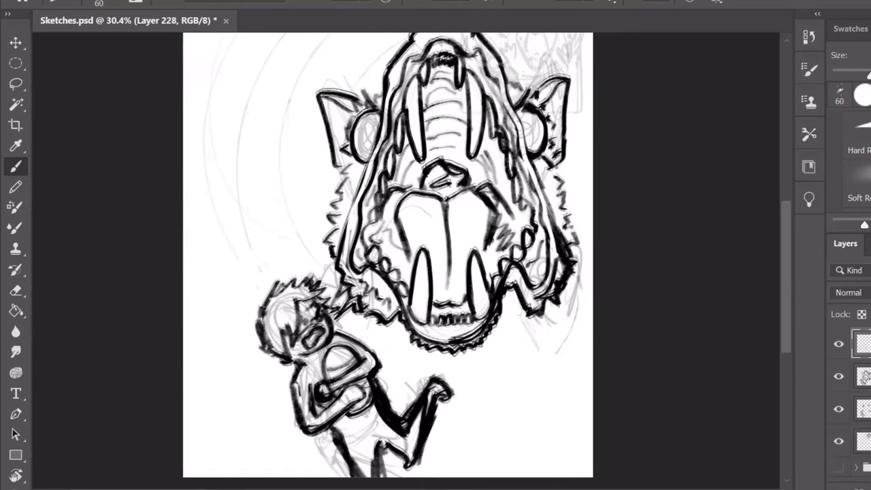
pyautogui.moveTo(568, 249); pyautogui.dragTo(531, 320)
pyautogui.moveTo(524, 272); pyautogui.dragTo(521, 296)
pyautogui.moveTo(344, 272)
pyautogui.mouseDown()
pyautogui.moveTo(334, 316)
pyautogui.moveTo(384, 323)
pyautogui.mouseUp()
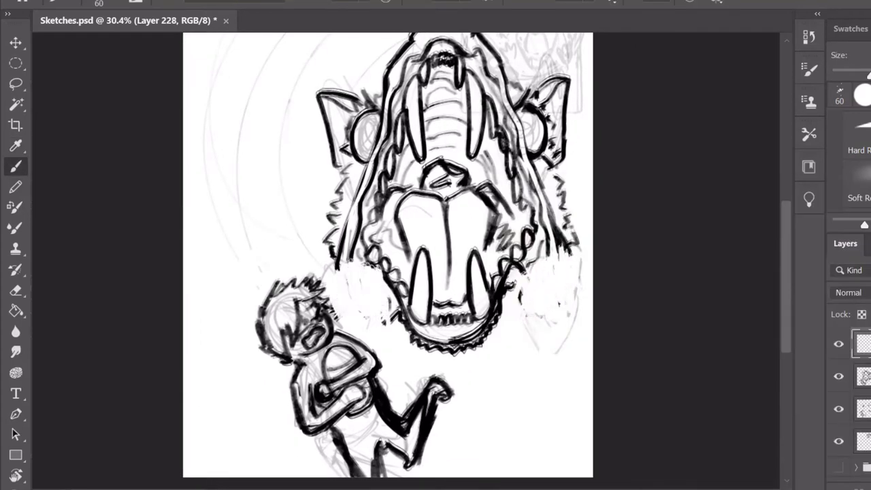
# Ink the creature's open right-side hand with a furry wrist and forearm, plus jagged fur strokes beside it.
pyautogui.moveTo(517, 320)
pyautogui.mouseDown()
pyautogui.moveTo(544, 252)
pyautogui.moveTo(586, 300)
pyautogui.moveTo(528, 354)
pyautogui.moveTo(590, 355)
pyautogui.mouseUp()
pyautogui.moveTo(536, 350); pyautogui.dragTo(581, 402)
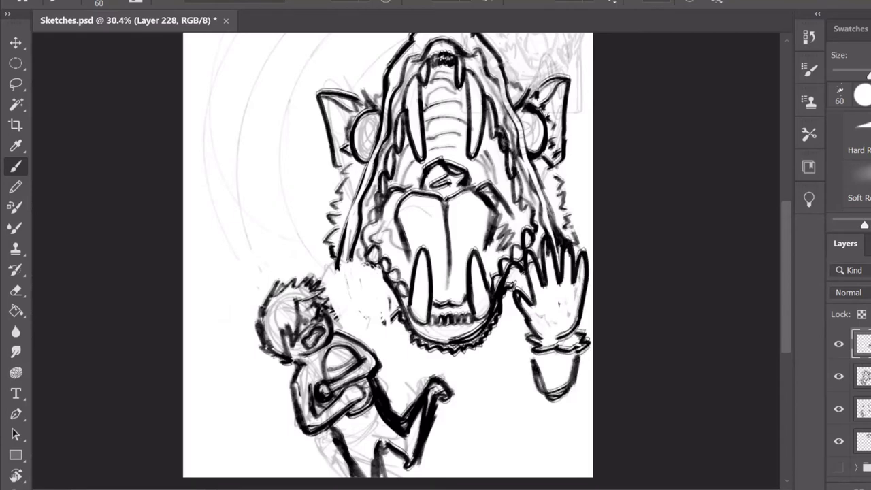
pyautogui.moveTo(519, 314); pyautogui.dragTo(526, 368)
pyautogui.moveTo(468, 365); pyautogui.dragTo(518, 358)
# Ink the creature's open left-side hand with spread fingers, furry wrist and forearm behind the small figure.
pyautogui.moveTo(388, 330); pyautogui.dragTo(361, 255)
pyautogui.moveTo(371, 315); pyautogui.dragTo(358, 258)
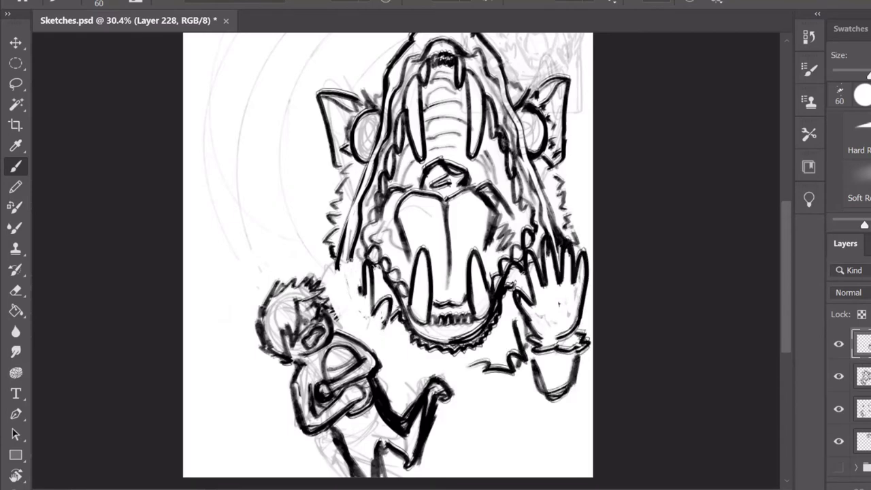
pyautogui.moveTo(360, 289); pyautogui.dragTo(346, 247)
pyautogui.moveTo(344, 305)
pyautogui.mouseDown()
pyautogui.moveTo(330, 262)
pyautogui.moveTo(358, 340)
pyautogui.mouseUp()
pyautogui.moveTo(373, 326); pyautogui.dragTo(394, 352)
pyautogui.moveTo(405, 355); pyautogui.dragTo(385, 399)
pyautogui.hotkey('ctrl', 'z')
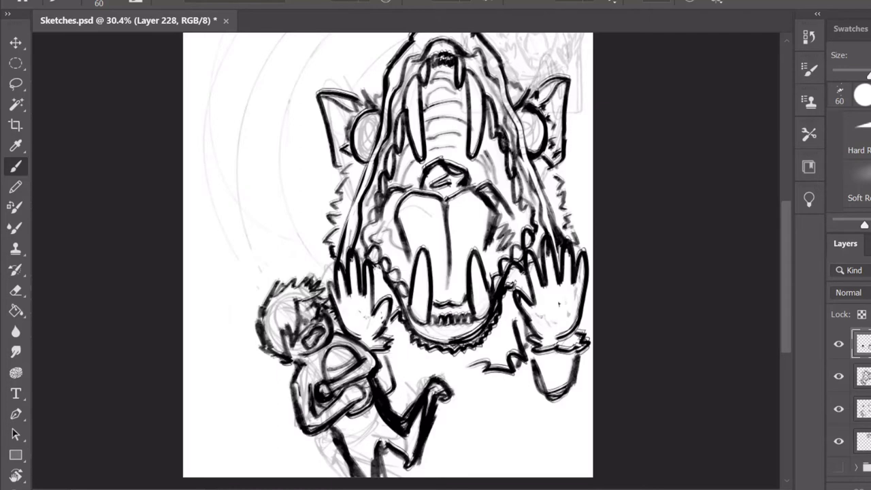
# Select the creature's left-side hand and transform it to sit slightly higher beside the mouth.
pyautogui.press('l')
pyautogui.moveTo(320, 245)
pyautogui.mouseDown()
pyautogui.moveTo(305, 290)
pyautogui.moveTo(354, 395)
pyautogui.moveTo(312, 306)
pyautogui.mouseUp()
pyautogui.hotkey('ctrl', 't')
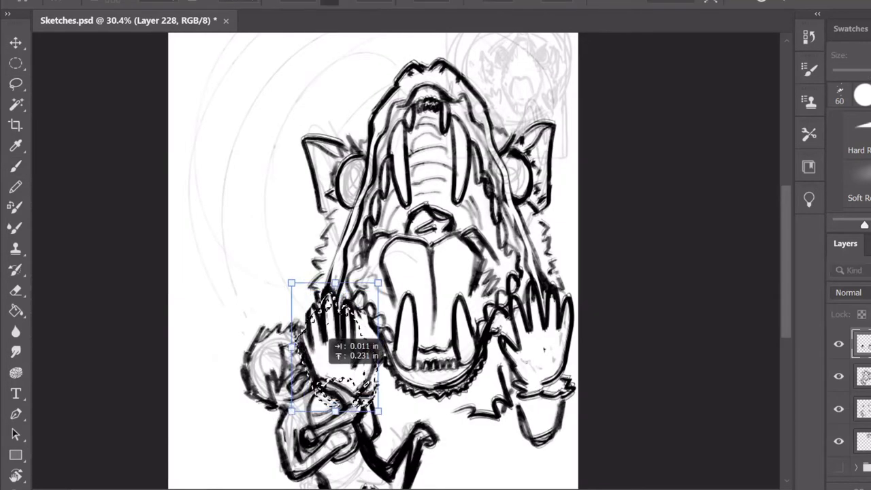
pyautogui.moveTo(392, 412); pyautogui.dragTo(395, 402)
pyautogui.moveTo(340, 337); pyautogui.dragTo(346, 332)
pyautogui.press('Return')
# On the creature's line-art layer, fill both round eyes with dark scribbled strokes.
pyautogui.press('b')
pyautogui.hotkey('alt', '[')
pyautogui.moveTo(512, 160); pyautogui.dragTo(520, 190)
pyautogui.moveTo(350, 162); pyautogui.dragTo(359, 201)
pyautogui.moveTo(516, 160); pyautogui.dragTo(526, 197)
pyautogui.moveTo(435, 272); pyautogui.dragTo(391, 231)
pyautogui.moveTo(503, 225); pyautogui.dragTo(523, 258)
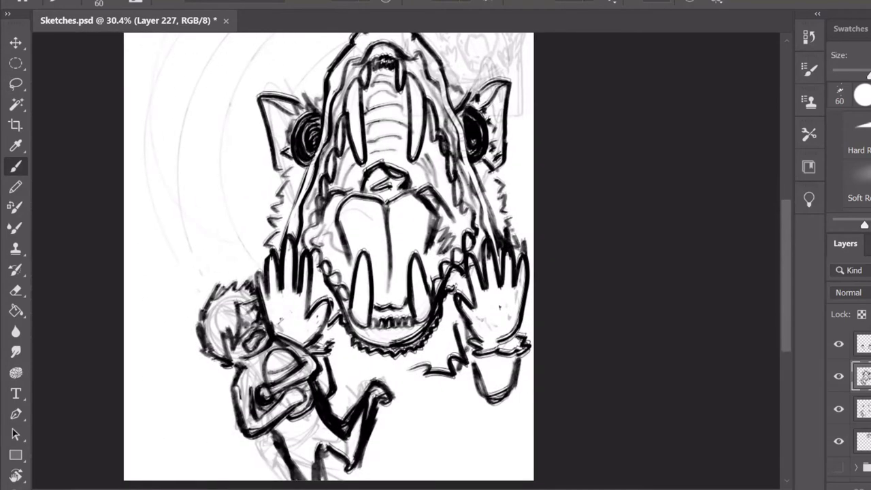
pyautogui.moveTo(409, 272); pyautogui.dragTo(438, 272)
# Draw large concentric arcs around the creature's head across the background.
pyautogui.scroll(-2, 406, 260)
pyautogui.moveTo(327, 245); pyautogui.dragTo(518, 102)
pyautogui.moveTo(286, 327); pyautogui.dragTo(327, 89)
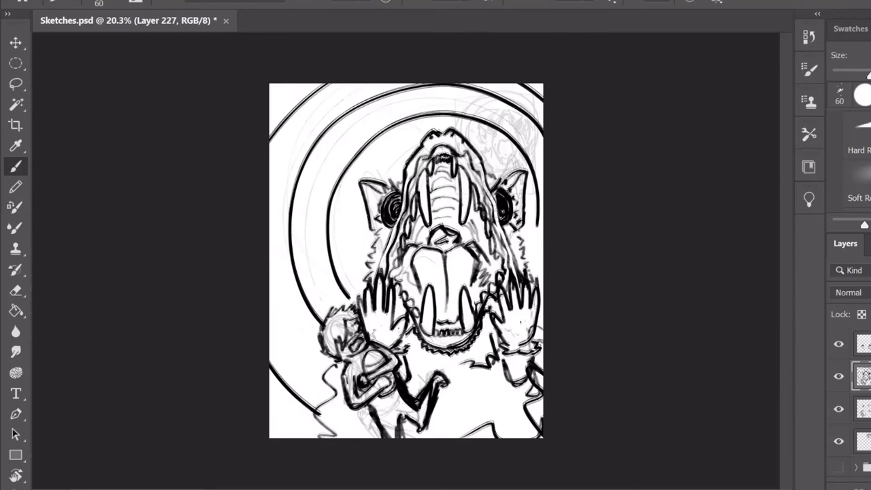
pyautogui.moveTo(459, 68); pyautogui.dragTo(516, 88)
pyautogui.click(862, 376)
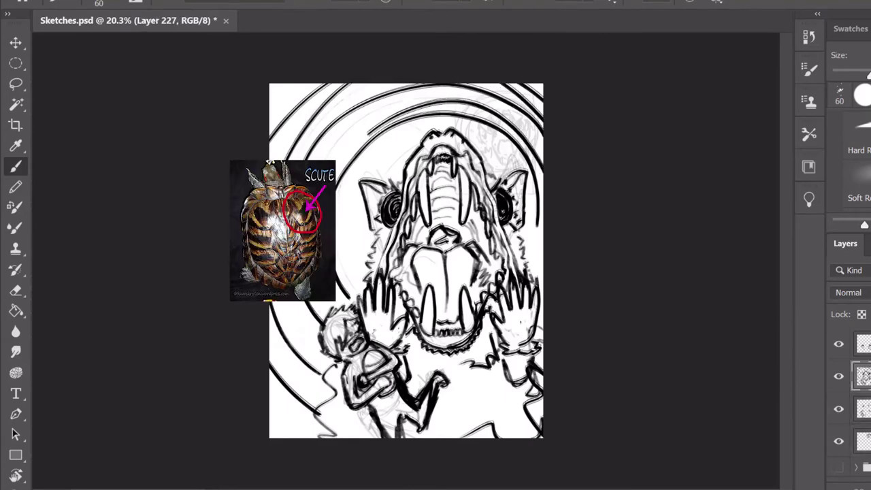
# Fill the gaps with more concentric arcs around the head and sketch loose ground lines below the creature.
pyautogui.moveTo(354, 279); pyautogui.dragTo(408, 127)
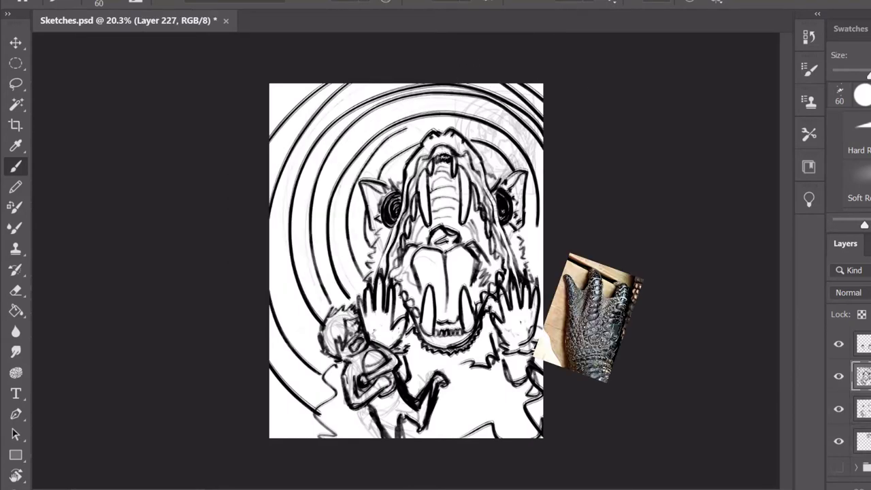
pyautogui.moveTo(403, 174)
pyautogui.mouseDown()
pyautogui.moveTo(535, 249)
pyautogui.moveTo(420, 102)
pyautogui.mouseUp()
pyautogui.moveTo(320, 307); pyautogui.dragTo(423, 102)
pyautogui.moveTo(279, 314); pyautogui.dragTo(371, 85)
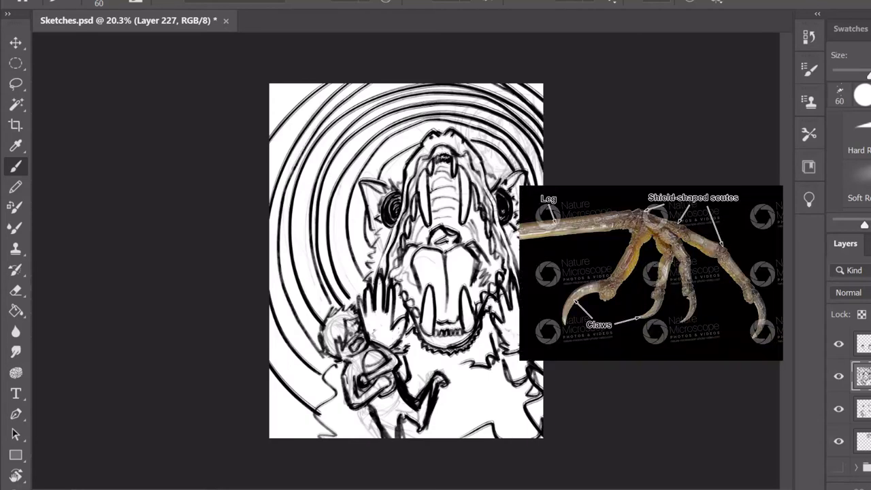
pyautogui.moveTo(273, 122); pyautogui.dragTo(300, 429)
pyautogui.moveTo(436, 425); pyautogui.dragTo(510, 389)
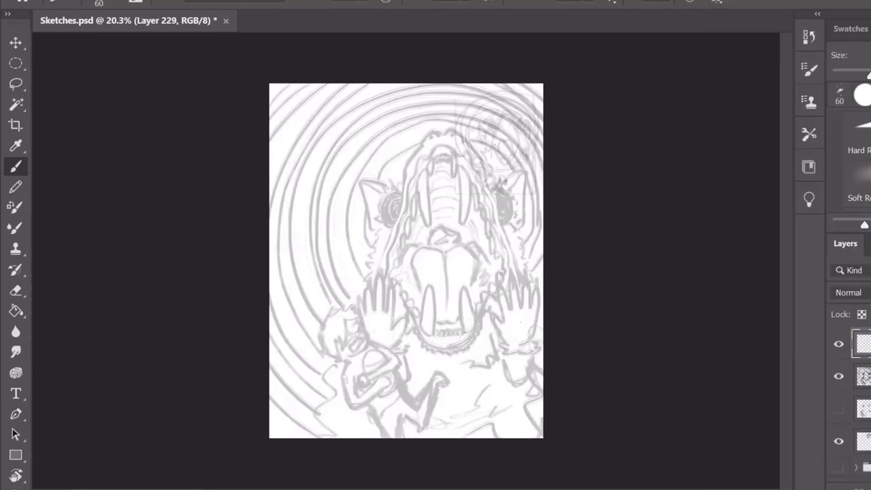
# Choose the Kyle inking brush at size 25 and hide the rough thumbnail layer beneath the faded sketch.
pyautogui.click(856, 136)
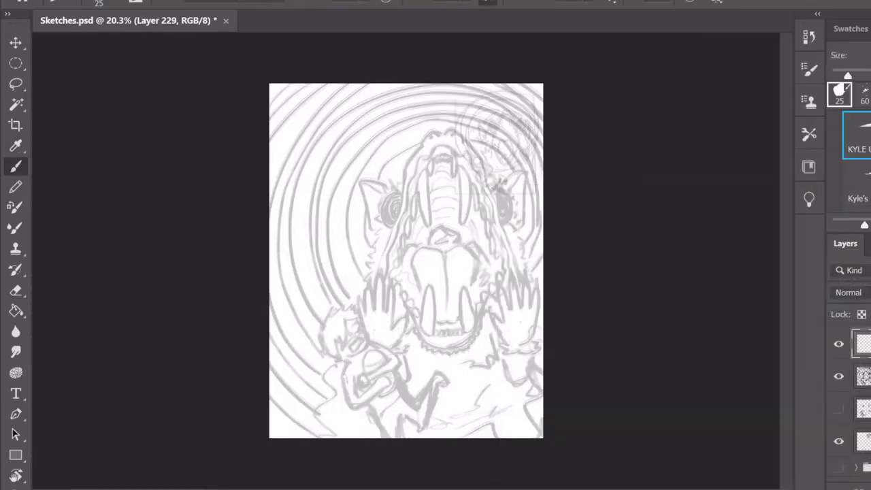
pyautogui.click(839, 376)
pyautogui.click(839, 376)
pyautogui.scroll(3, 406, 261)
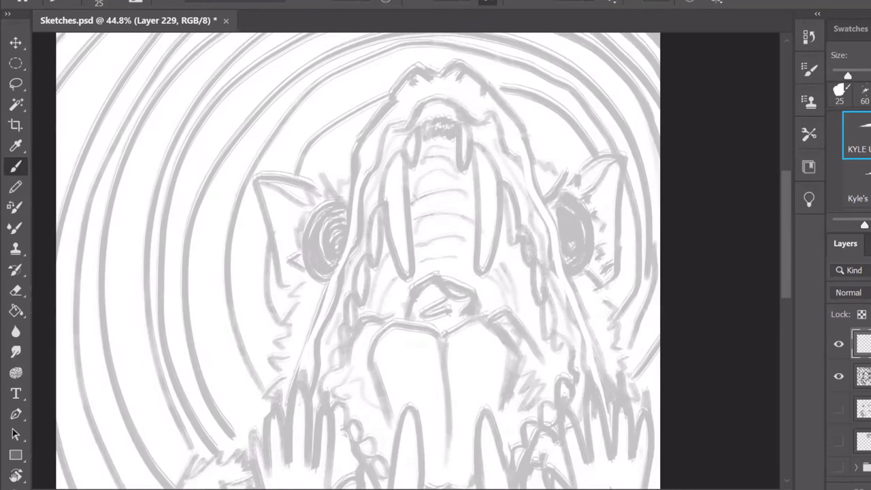
pyautogui.hotkey('ctrl', '0')
# Ink the right side of the snout tip, then undo the trial thumb strokes on the right-side hand.
pyautogui.press('b')
pyautogui.moveTo(502, 97); pyautogui.dragTo(521, 94)
pyautogui.hotkey('ctrl', 'z')
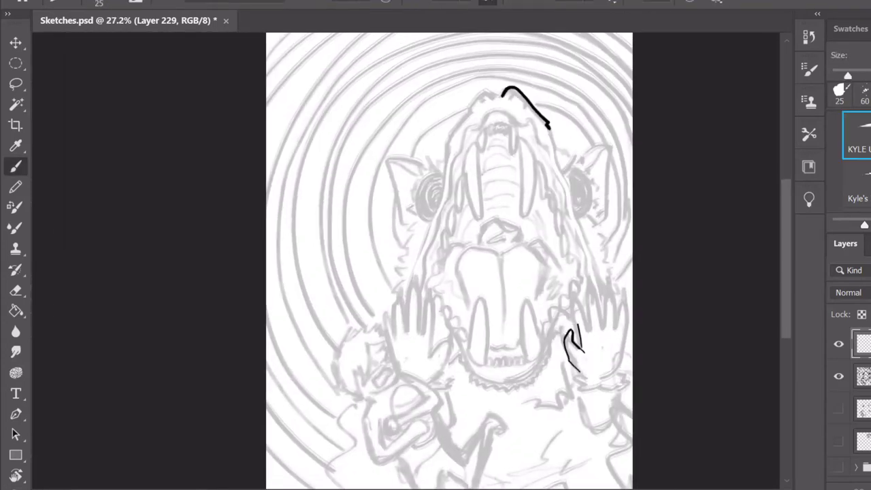
pyautogui.hotkey('ctrl', 'z')
pyautogui.hotkey('ctrl', 'z')
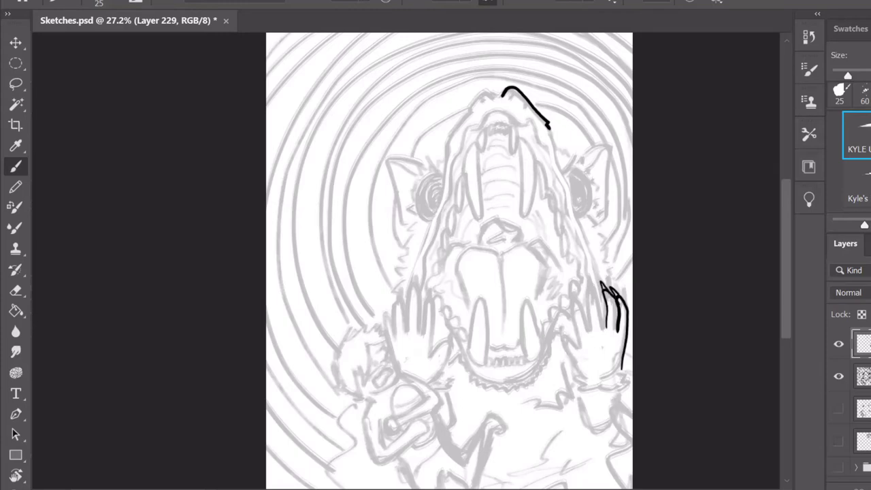
# Ink the right-side hand's four slender fingers with pointed claws, undoing and redrawing stray strokes.
pyautogui.scroll(3, 612, 299)
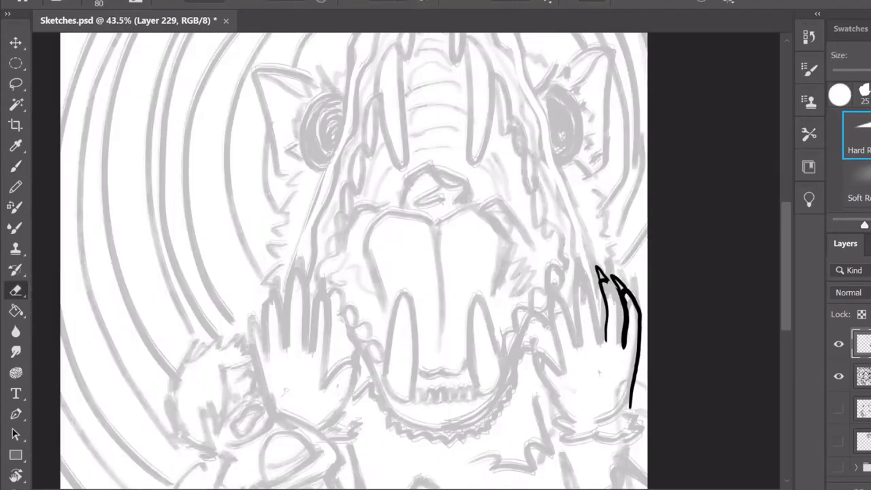
pyautogui.moveTo(618, 296); pyautogui.dragTo(622, 347)
pyautogui.moveTo(590, 271); pyautogui.dragTo(580, 348)
pyautogui.hotkey('ctrl', 'z')
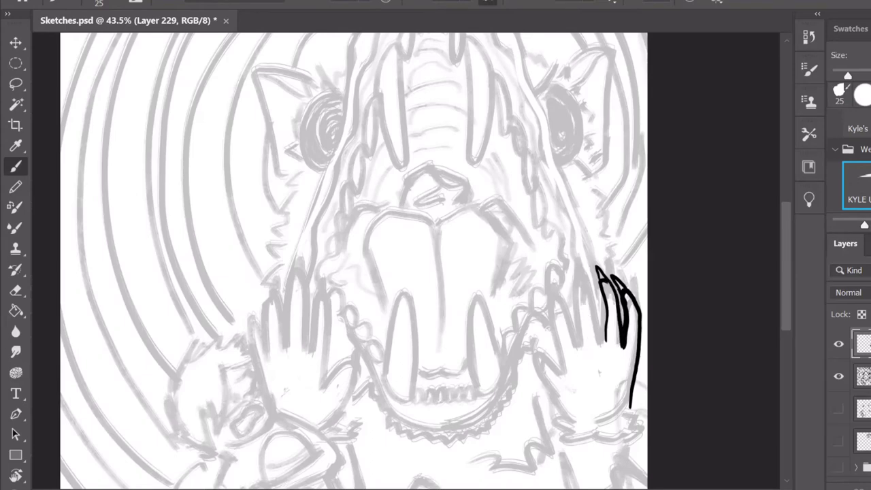
pyautogui.hotkey('ctrl', 'z')
pyautogui.hotkey('ctrl', 'z')
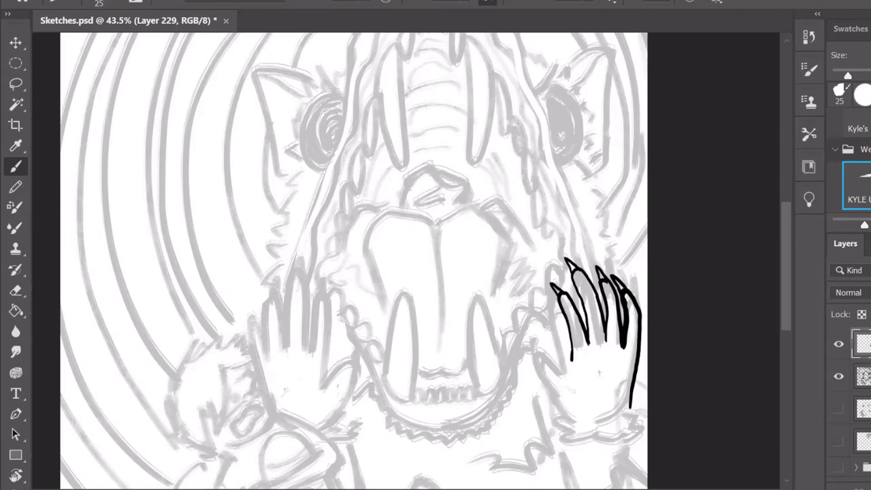
# Ink the right-side hand's clawed thumb, palm edges and jagged furry wrist.
pyautogui.moveTo(551, 358); pyautogui.dragTo(584, 421)
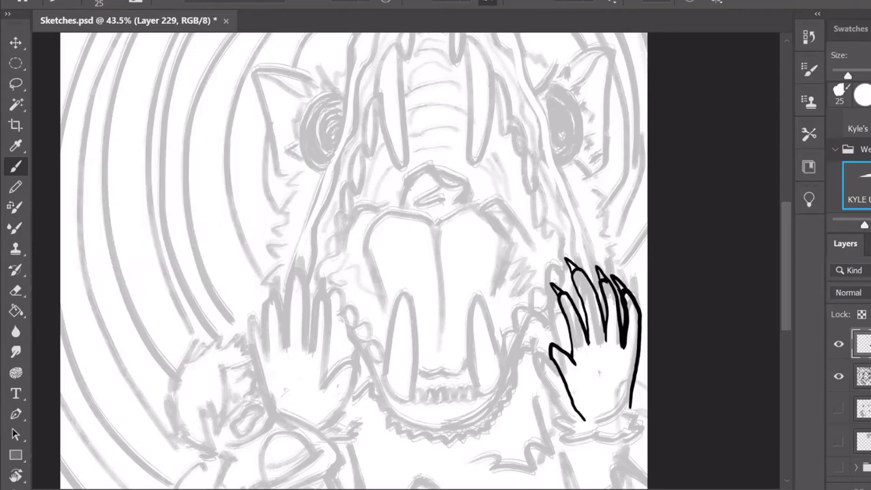
pyautogui.scroll(-3, 550, 349)
pyautogui.press('e')
pyautogui.press('b')
pyautogui.moveTo(636, 262); pyautogui.dragTo(619, 320)
pyautogui.moveTo(563, 328)
pyautogui.mouseDown()
pyautogui.moveTo(643, 319)
pyautogui.moveTo(506, 412)
pyautogui.mouseUp()
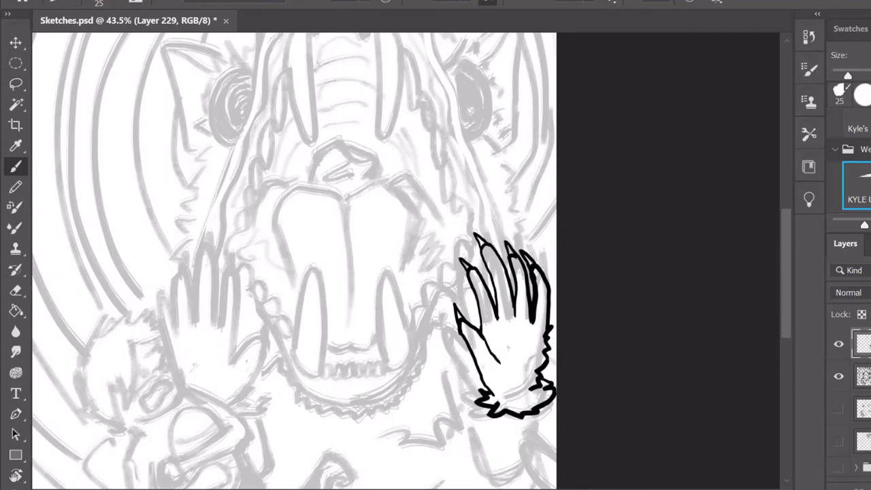
# Undo the long inner thumb line and redraw it shorter, cleaning up the overlap with the eraser.
pyautogui.hotkey('ctrl', 'z')
pyautogui.press('e')
pyautogui.press('b')
pyautogui.moveTo(486, 309); pyautogui.dragTo(484, 360)
pyautogui.press('e')
pyautogui.press('b')
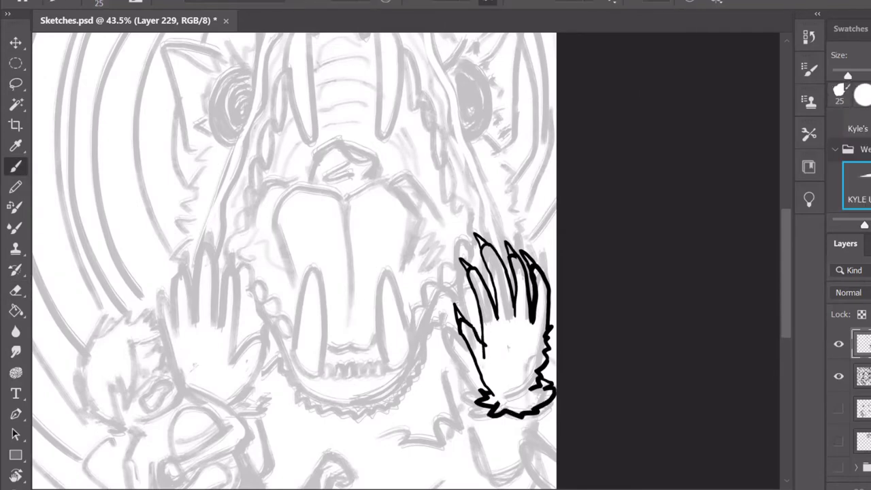
pyautogui.press('e')
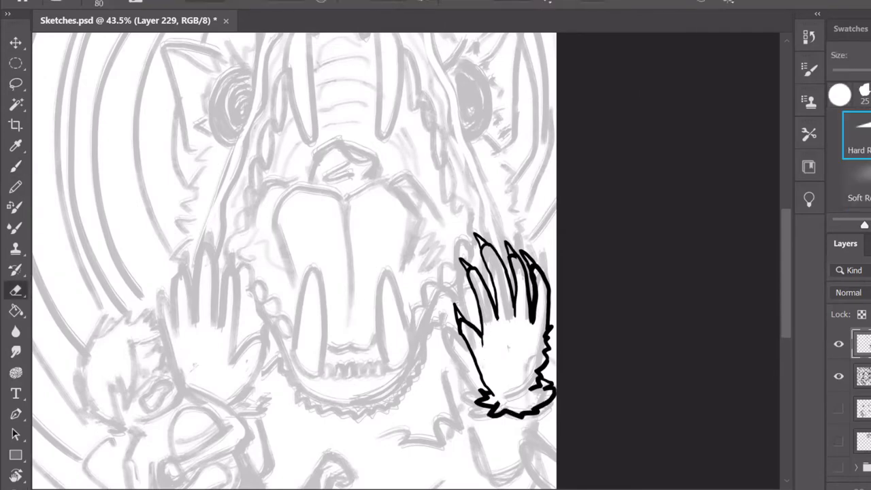
pyautogui.press('b')
# Select the inked hand, duplicate it onto a new layer, flip it horizontally and place it over the left-side hand sketch.
pyautogui.scroll(1, 477, 273)
pyautogui.press('l')
pyautogui.moveTo(514, 219); pyautogui.dragTo(512, 219)
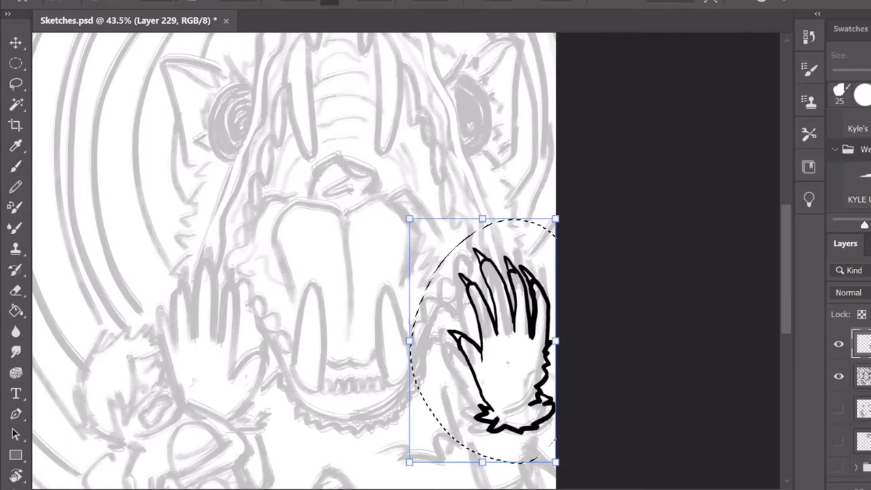
pyautogui.hotkey('ctrl', 'j')
pyautogui.hotkey('ctrl', 't')
pyautogui.rightClick(446, 327)
pyautogui.click(490, 408)
pyautogui.moveTo(504, 341)
pyautogui.mouseDown()
pyautogui.moveTo(241, 333)
pyautogui.moveTo(231, 361)
pyautogui.moveTo(213, 360)
pyautogui.mouseUp()
pyautogui.press('Return')
# Erase and redraw the thumb and finger claws on the mirrored left-side hand so they differ from the original.
pyautogui.scroll(-2, 300, 272)
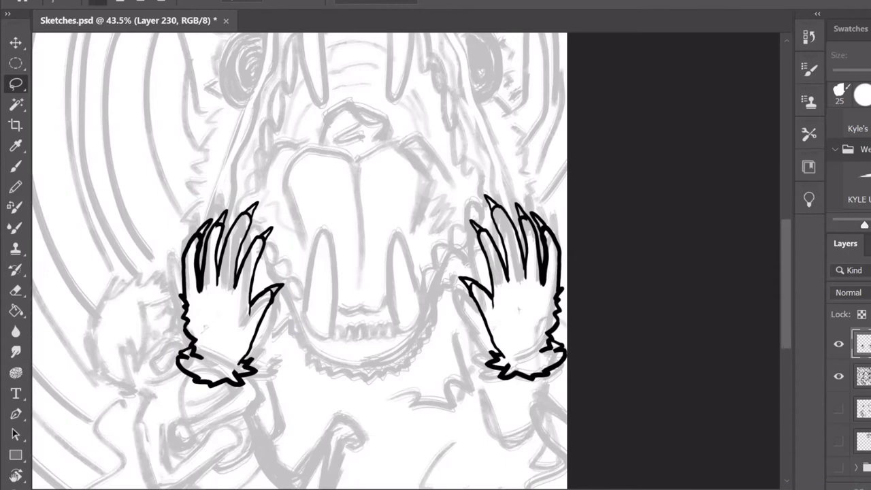
pyautogui.press('e')
pyautogui.moveTo(285, 286); pyautogui.dragTo(275, 292)
pyautogui.press('b')
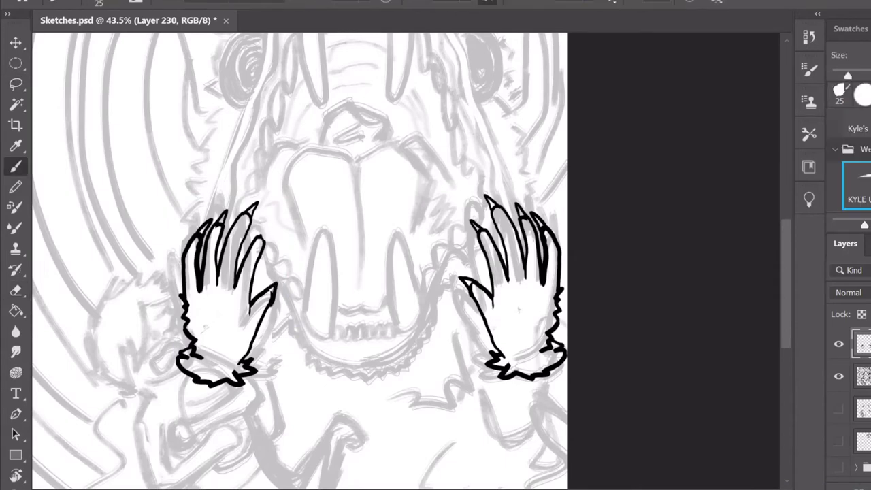
pyautogui.press('e')
pyautogui.press('b')
pyautogui.press('e')
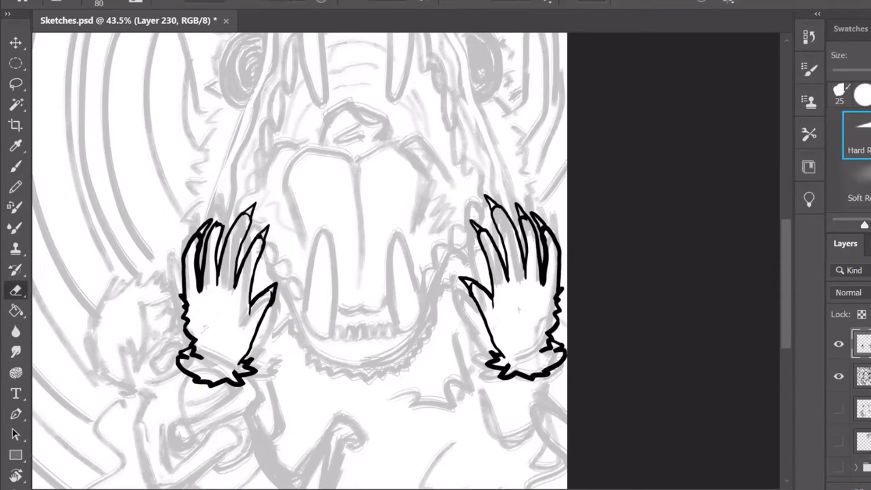
pyautogui.press('b')
pyautogui.press('e')
pyautogui.press('b')
pyautogui.moveTo(202, 226)
pyautogui.mouseDown()
pyautogui.moveTo(221, 169)
pyautogui.moveTo(143, 224)
pyautogui.mouseUp()
# Ink the nose with nostrils, the snout's outer contour down to both hands, and the inner upper-lip line.
pyautogui.hotkey('ctrl', '0')
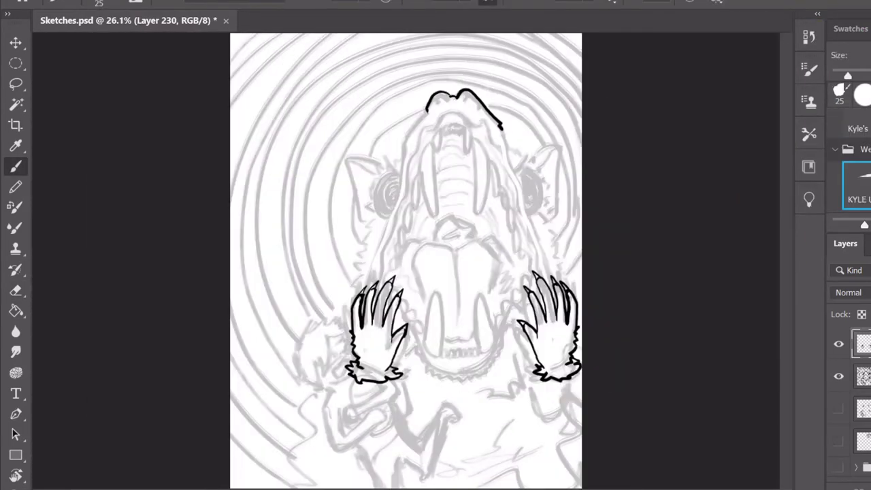
pyautogui.press('e')
pyautogui.press('b')
pyautogui.moveTo(402, 159); pyautogui.dragTo(378, 240)
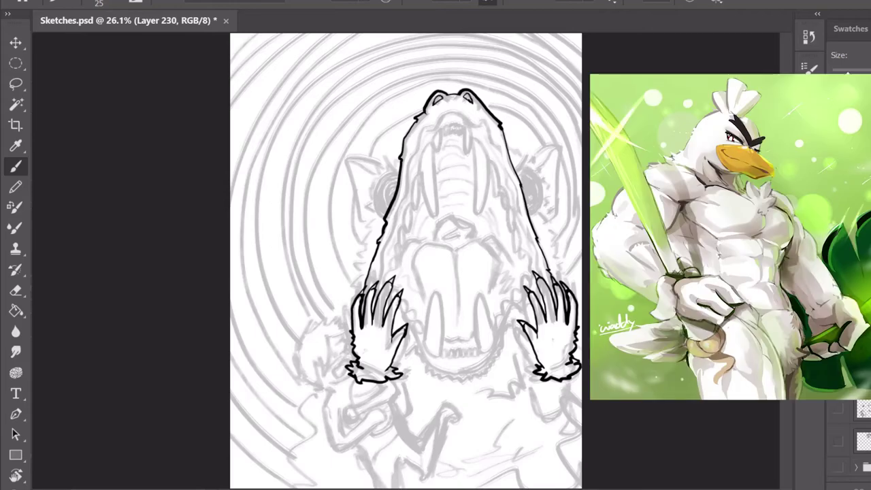
pyautogui.moveTo(465, 95)
pyautogui.mouseDown()
pyautogui.moveTo(473, 102)
pyautogui.moveTo(423, 136)
pyautogui.moveTo(380, 279)
pyautogui.mouseUp()
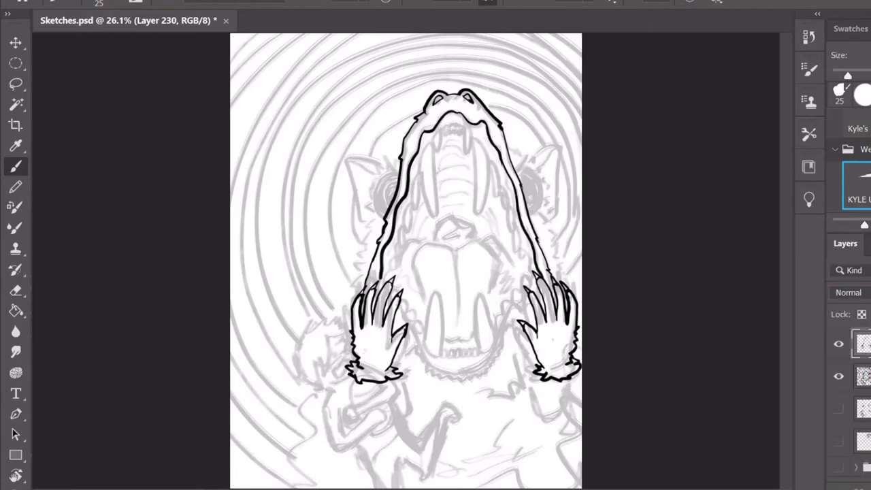
# Add a new layer and ink the small figure's spiky hair.
pyautogui.hotkey('ctrl', 'shift', 'alt', 'n')
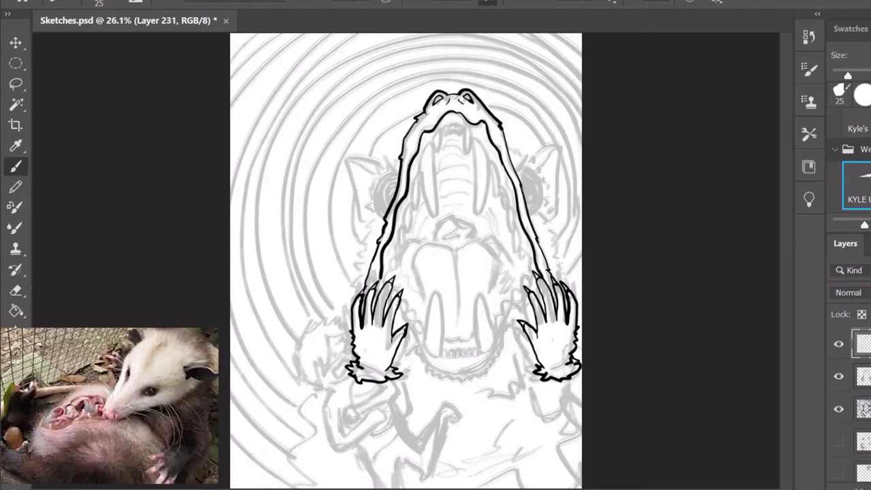
pyautogui.scroll(2, 408, 272)
pyautogui.moveTo(280, 259)
pyautogui.mouseDown()
pyautogui.moveTo(350, 204)
pyautogui.moveTo(334, 225)
pyautogui.moveTo(320, 291)
pyautogui.mouseUp()
pyautogui.scroll(-2, 442, 238)
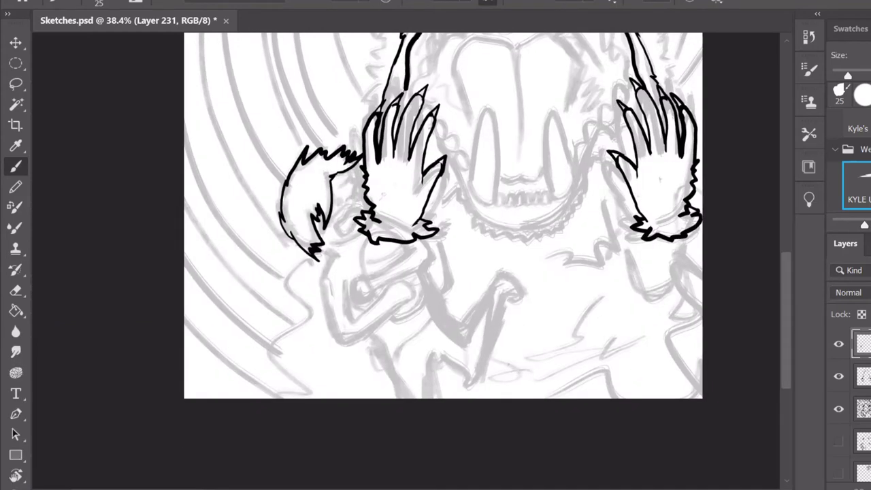
# Hide the creature's ink layer, then ink the small figure's frightened face with open mouth and rounded jaw.
pyautogui.click(839, 376)
pyautogui.moveTo(339, 194); pyautogui.dragTo(340, 237)
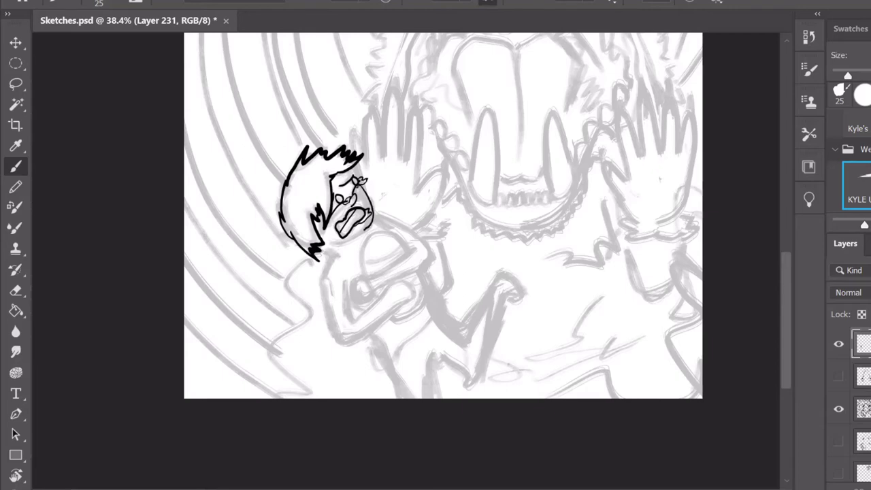
pyautogui.moveTo(332, 242); pyautogui.dragTo(376, 219)
pyautogui.moveTo(443, 272); pyautogui.dragTo(459, 202)
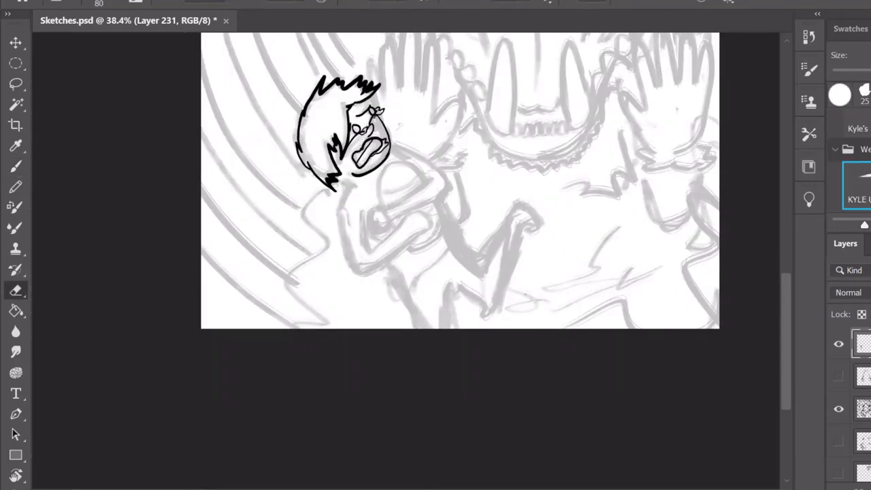
# Ink the small figure's shoulders and crossed arms, hugging a rounded object against the chest.
pyautogui.moveTo(343, 225); pyautogui.dragTo(433, 222)
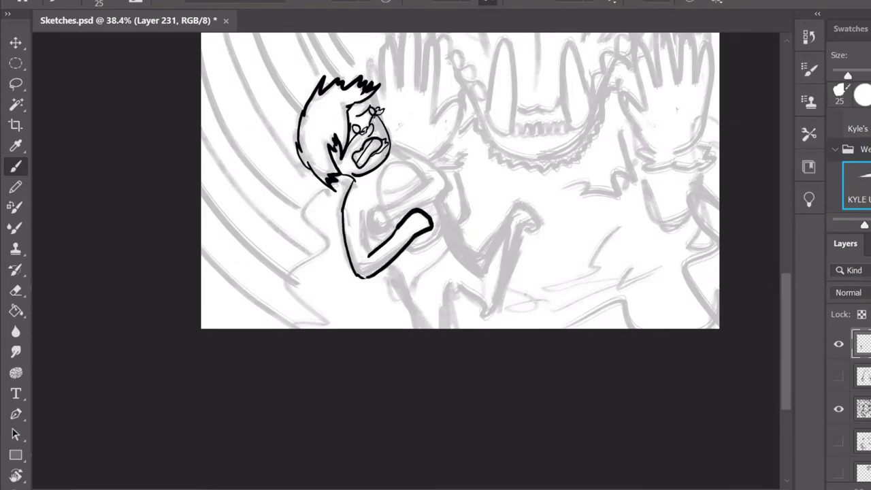
pyautogui.moveTo(355, 175); pyautogui.dragTo(454, 188)
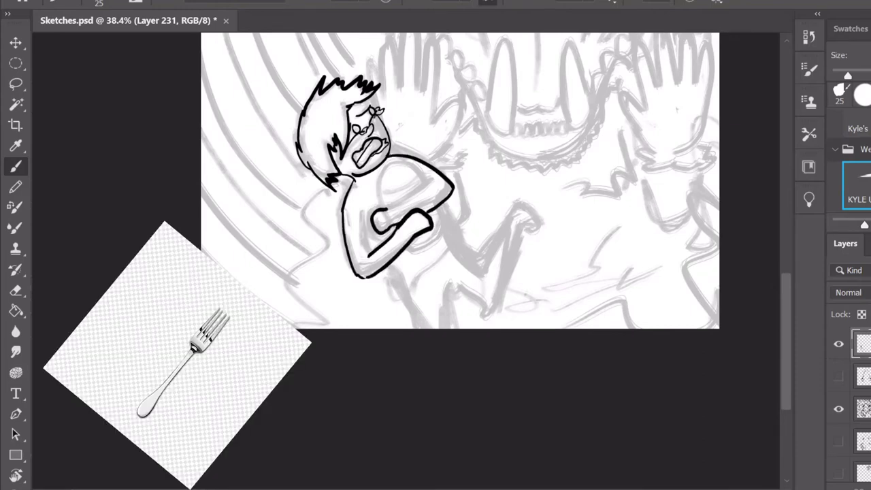
pyautogui.moveTo(379, 208); pyautogui.dragTo(427, 194)
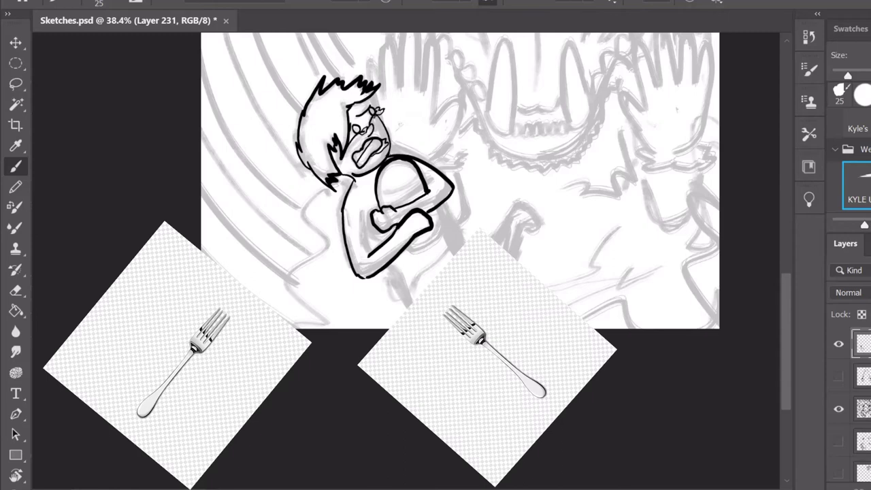
pyautogui.moveTo(436, 245); pyautogui.dragTo(394, 284)
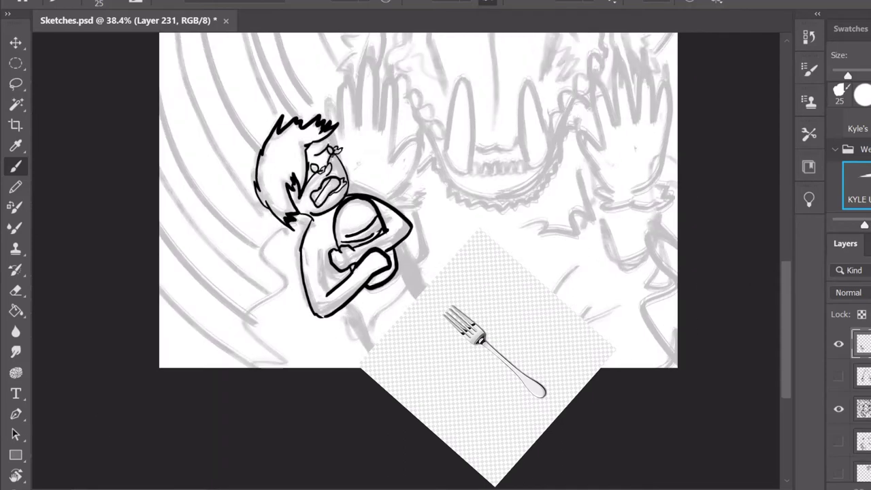
# Ink the small figure's torso with its curved shirt hem, the running legs with one foot kicked up, and the sleeve.
pyautogui.moveTo(400, 245); pyautogui.dragTo(409, 271)
pyautogui.moveTo(348, 305)
pyautogui.mouseDown()
pyautogui.moveTo(356, 328)
pyautogui.moveTo(422, 244)
pyautogui.moveTo(442, 177)
pyautogui.mouseUp()
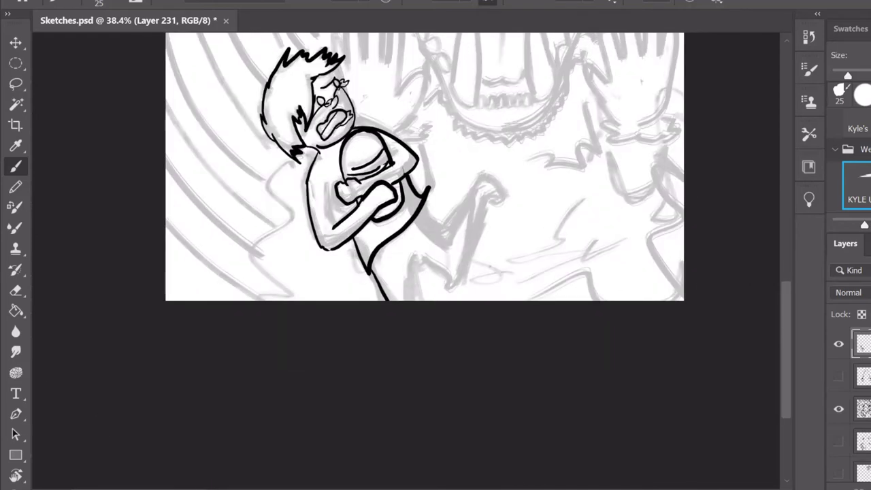
pyautogui.moveTo(441, 236); pyautogui.dragTo(416, 299)
pyautogui.moveTo(475, 194); pyautogui.dragTo(451, 275)
pyautogui.moveTo(458, 203)
pyautogui.mouseDown()
pyautogui.moveTo(443, 241)
pyautogui.moveTo(489, 197)
pyautogui.mouseUp()
pyautogui.moveTo(436, 245)
pyautogui.mouseDown()
pyautogui.moveTo(397, 303)
pyautogui.moveTo(381, 307)
pyautogui.mouseUp()
pyautogui.moveTo(263, 219); pyautogui.dragTo(286, 221)
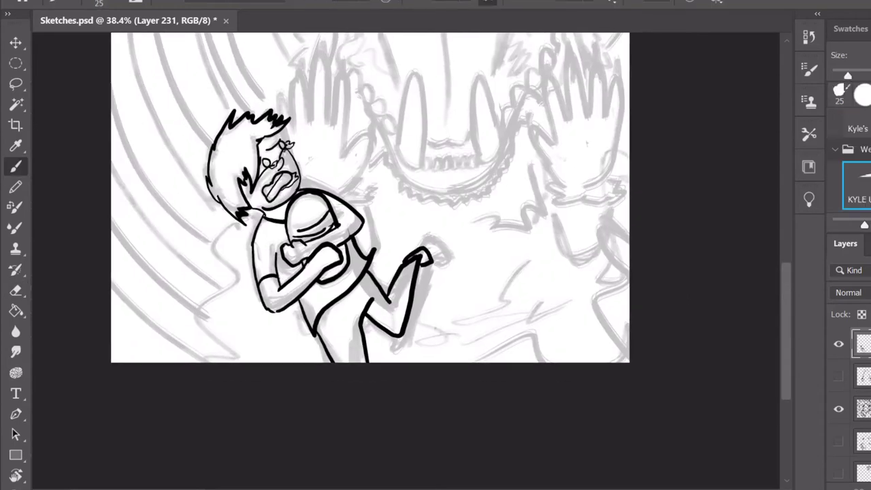
# Refine the ink of the small figure's running legs, redrawing and trimming the thigh lines where they meet below the shirt hem.
pyautogui.moveTo(340, 209)
pyautogui.mouseDown()
pyautogui.moveTo(342, 185)
pyautogui.moveTo(272, 286)
pyautogui.moveTo(375, 361)
pyautogui.mouseUp()
pyautogui.press('e')
pyautogui.press('b')
pyautogui.moveTo(408, 272); pyautogui.dragTo(429, 177)
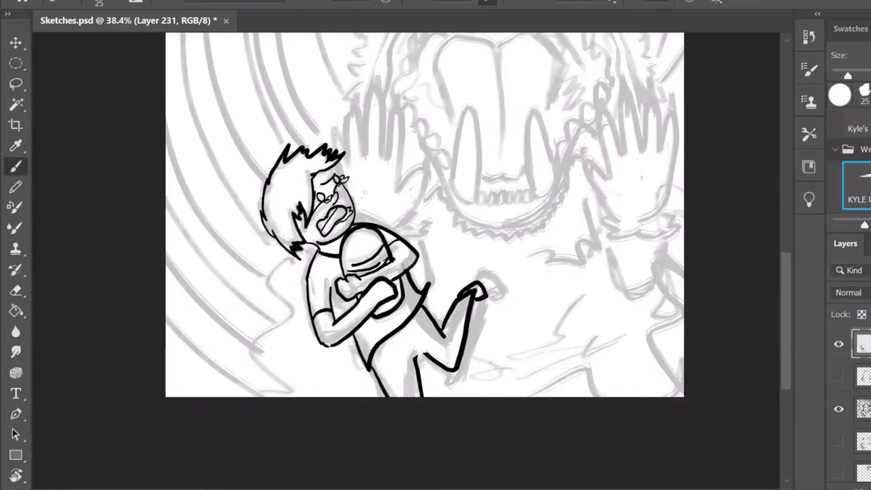
pyautogui.press('e')
pyautogui.press('b')
pyautogui.press('e')
pyautogui.press('b')
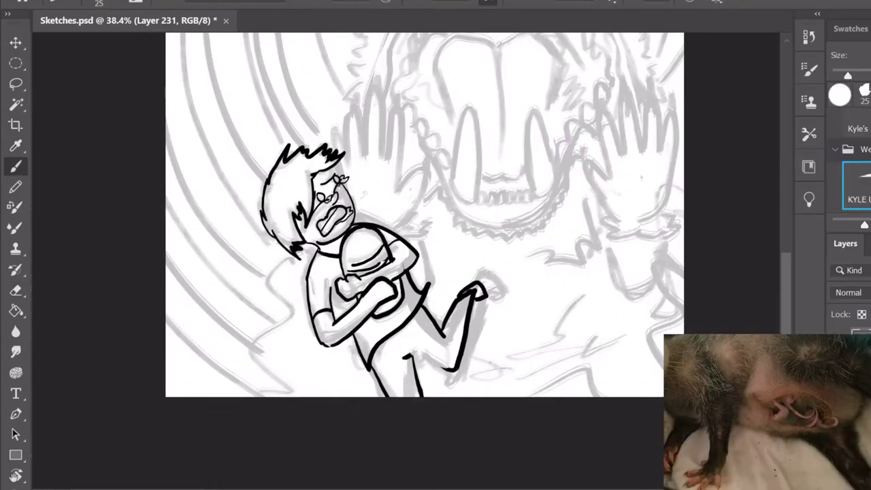
pyautogui.moveTo(409, 224); pyautogui.dragTo(398, 261)
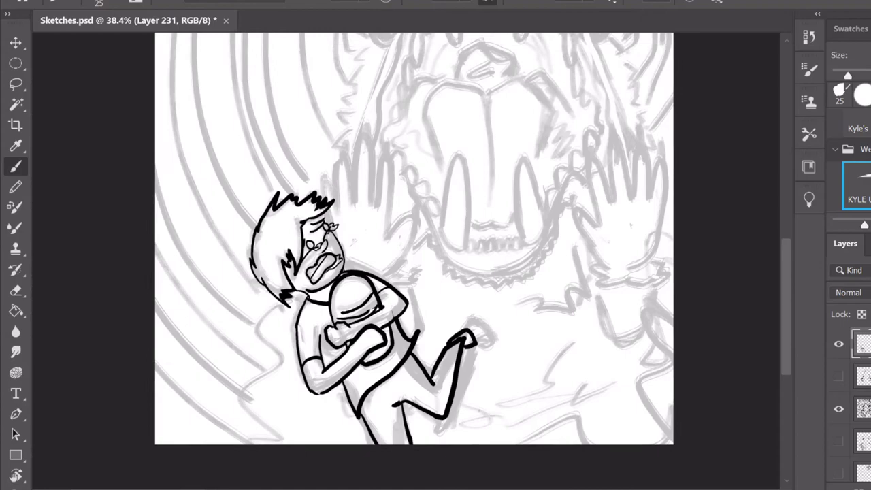
pyautogui.moveTo(409, 225); pyautogui.dragTo(341, 334)
# Return to the creature's ink layer and ink the small upper front teeth with a short pointed tooth on each side.
pyautogui.hotkey('alt', '[')
pyautogui.press('e')
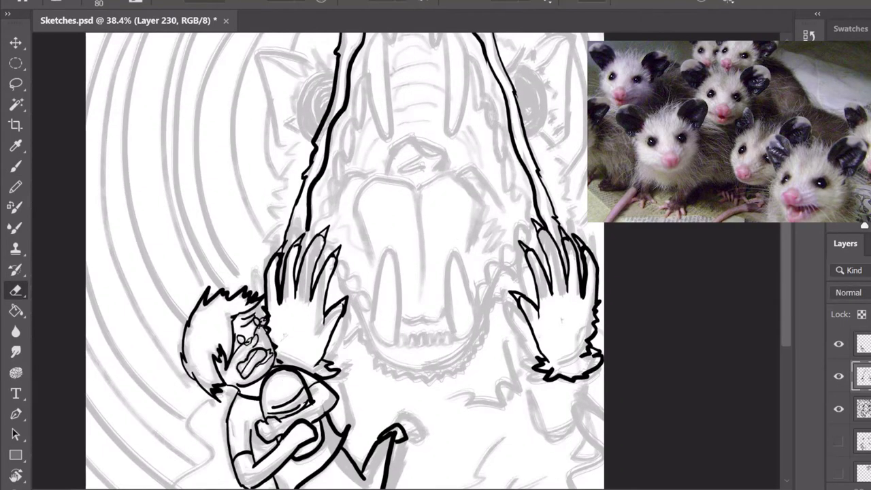
pyautogui.moveTo(409, 225)
pyautogui.mouseDown()
pyautogui.moveTo(409, 326)
pyautogui.moveTo(415, 225)
pyautogui.mouseUp()
pyautogui.scroll(3, 408, 258)
pyautogui.press('b')
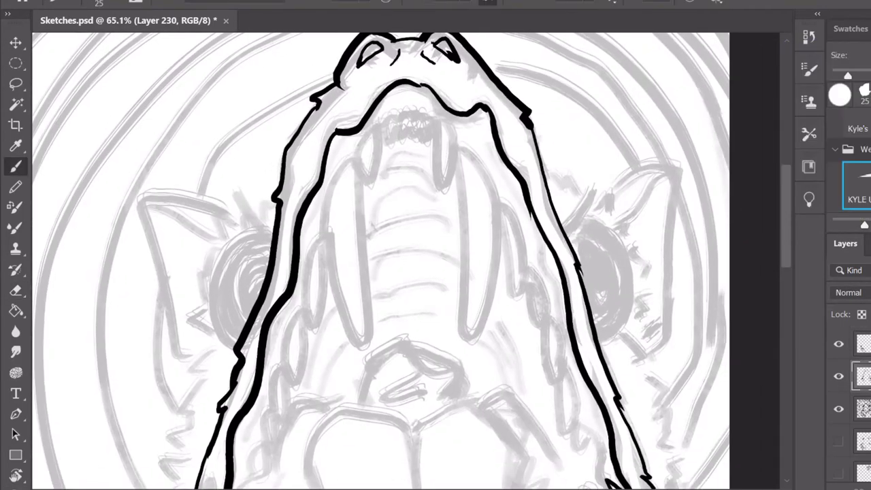
pyautogui.moveTo(384, 123)
pyautogui.mouseDown()
pyautogui.moveTo(393, 138)
pyautogui.moveTo(360, 182)
pyautogui.mouseUp()
pyautogui.hotkey('ctrl', 'z')
pyautogui.hotkey('ctrl', 'z')
pyautogui.moveTo(435, 120); pyautogui.dragTo(455, 176)
pyautogui.moveTo(408, 272); pyautogui.dragTo(437, 270)
# Ink the two long fangs hanging from the creature's upper jaw.
pyautogui.moveTo(388, 158); pyautogui.dragTo(400, 327)
pyautogui.moveTo(355, 223); pyautogui.dragTo(385, 341)
pyautogui.moveTo(486, 151); pyautogui.dragTo(506, 334)
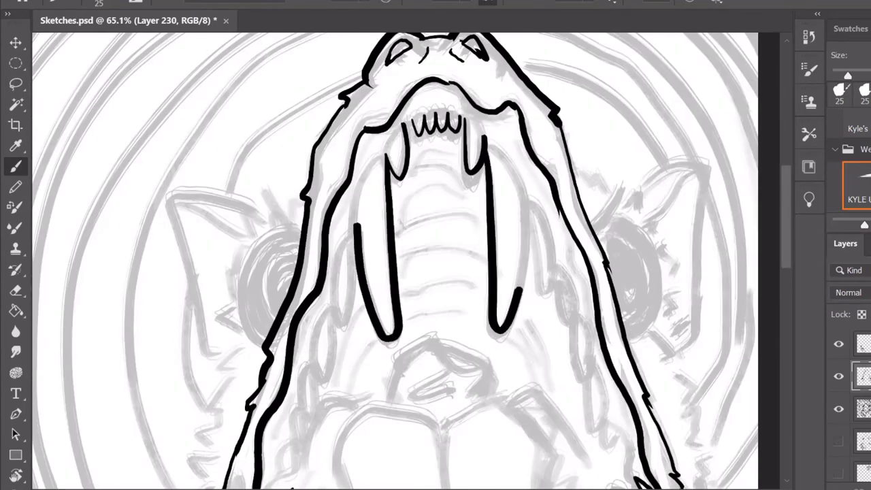
pyautogui.moveTo(436, 341)
pyautogui.mouseDown()
pyautogui.moveTo(435, 190)
pyautogui.moveTo(442, 262)
pyautogui.mouseUp()
pyautogui.moveTo(519, 108)
pyautogui.mouseDown()
pyautogui.moveTo(528, 249)
pyautogui.moveTo(512, 245)
pyautogui.mouseUp()
pyautogui.hotkey('ctrl', 'z')
# Ink the rows of pointed side teeth running down both sides of the creature's upper jaw.
pyautogui.scroll(-3, 408, 258)
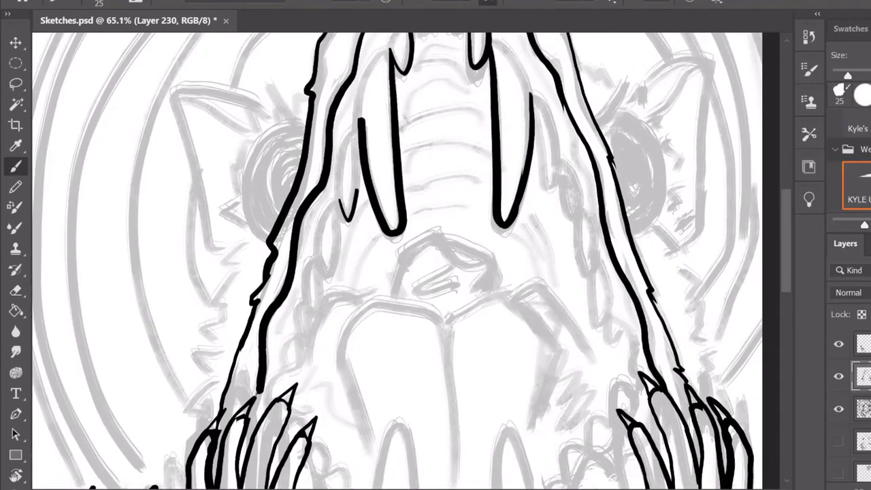
pyautogui.moveTo(529, 101)
pyautogui.mouseDown()
pyautogui.moveTo(570, 170)
pyautogui.moveTo(591, 274)
pyautogui.moveTo(610, 284)
pyautogui.mouseUp()
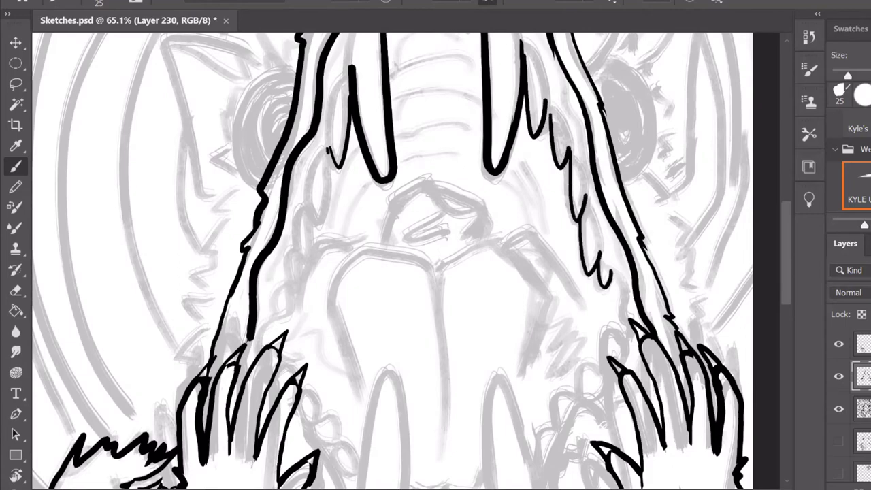
pyautogui.moveTo(331, 148); pyautogui.dragTo(297, 264)
# Ink the curved edge of the creature's lower jaw and the rounded back teeth beside the right-hand paw.
pyautogui.scroll(-3, 408, 259)
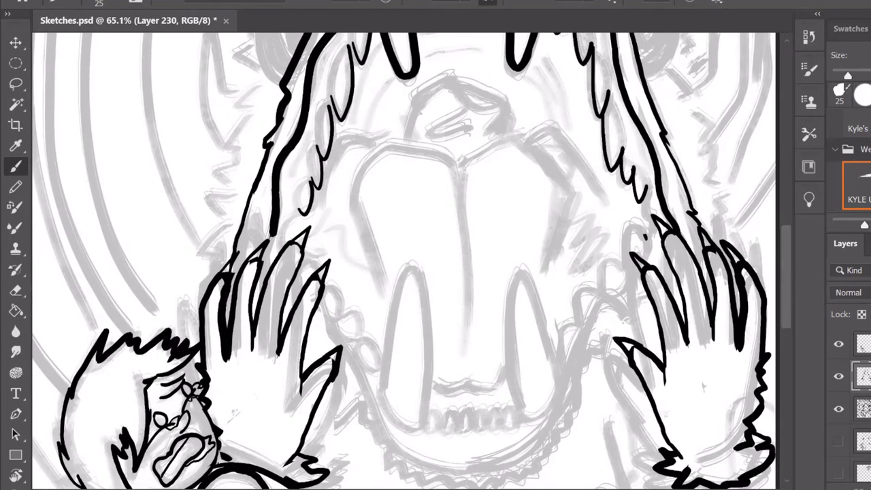
pyautogui.moveTo(643, 223); pyautogui.dragTo(577, 329)
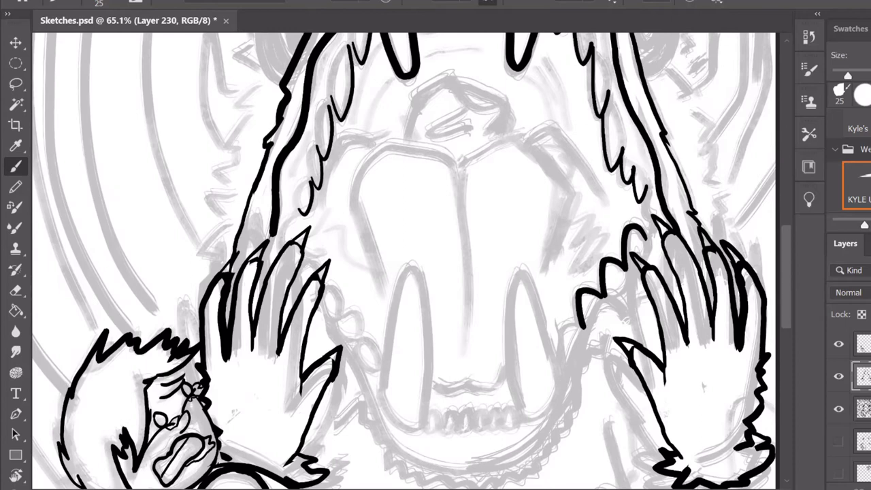
pyautogui.scroll(-2, 408, 259)
pyautogui.moveTo(331, 273); pyautogui.dragTo(516, 432)
pyautogui.moveTo(636, 256); pyautogui.dragTo(516, 430)
pyautogui.hotkey('ctrl', 'z')
pyautogui.hotkey('ctrl', 'z')
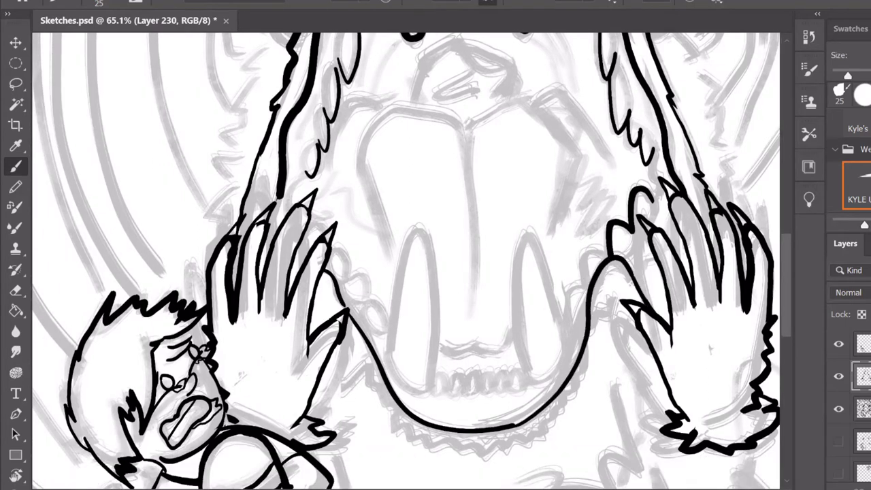
# Ink the two lower fangs, the row of small front teeth between them, and the remaining lower side teeth.
pyautogui.moveTo(606, 250); pyautogui.dragTo(581, 294)
pyautogui.moveTo(533, 379); pyautogui.dragTo(568, 340)
pyautogui.hotkey('ctrl', 'z')
pyautogui.moveTo(386, 347)
pyautogui.mouseDown()
pyautogui.moveTo(416, 226)
pyautogui.moveTo(431, 384)
pyautogui.moveTo(530, 381)
pyautogui.mouseUp()
pyautogui.moveTo(332, 245); pyautogui.dragTo(386, 331)
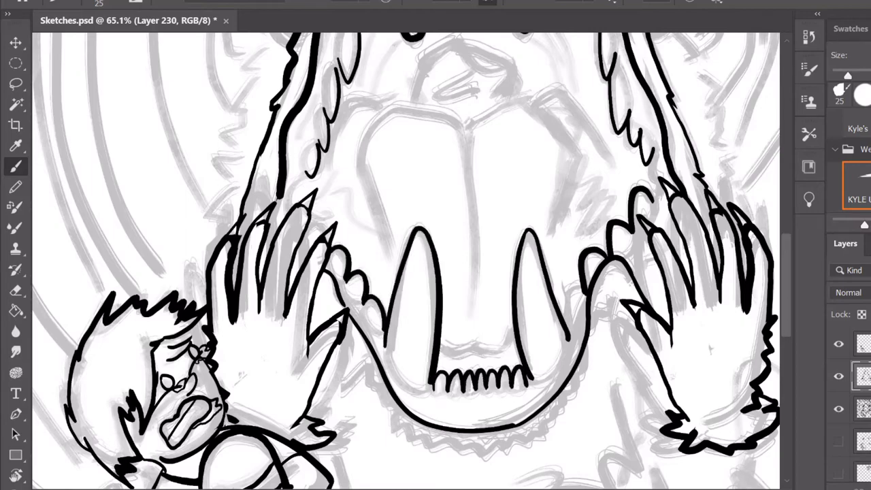
# Close the outlines of the upper fangs, front teeth and side teeth so each becomes a complete tooth shape.
pyautogui.press('r')
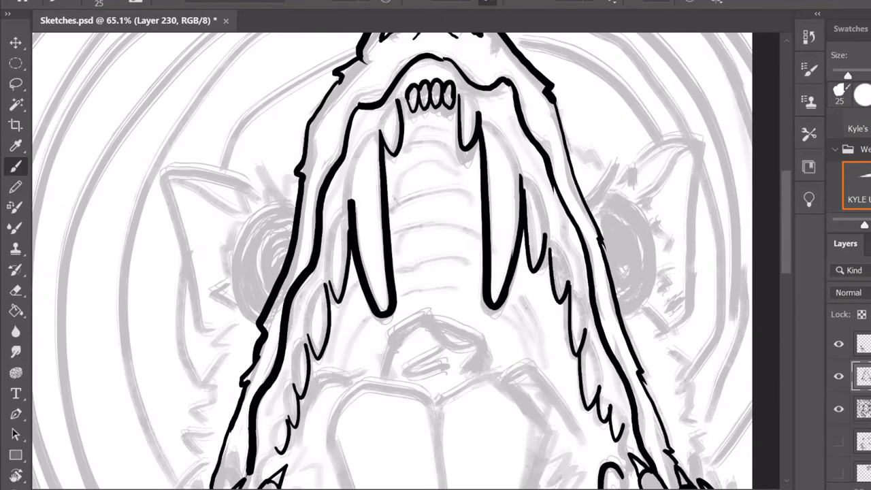
pyautogui.moveTo(482, 117); pyautogui.dragTo(538, 243)
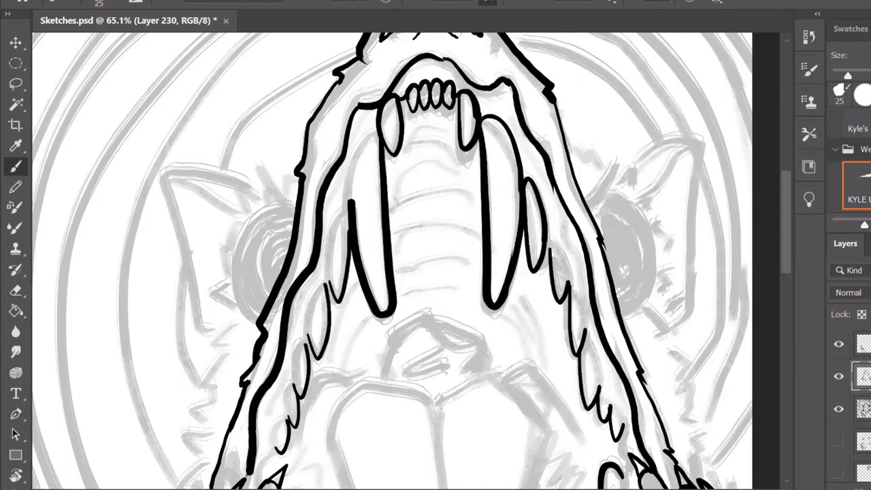
pyautogui.moveTo(375, 128); pyautogui.dragTo(272, 459)
pyautogui.moveTo(273, 458)
pyautogui.mouseDown()
pyautogui.moveTo(286, 353)
pyautogui.moveTo(306, 296)
pyautogui.mouseUp()
# Close the outlines of the lower side teeth, front teeth and fang bases.
pyautogui.moveTo(634, 356); pyautogui.dragTo(658, 261)
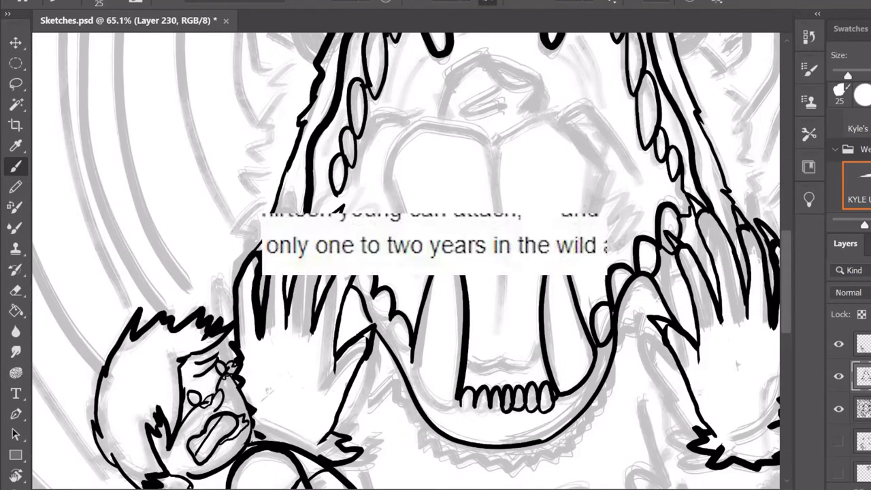
pyautogui.moveTo(413, 360); pyautogui.dragTo(455, 401)
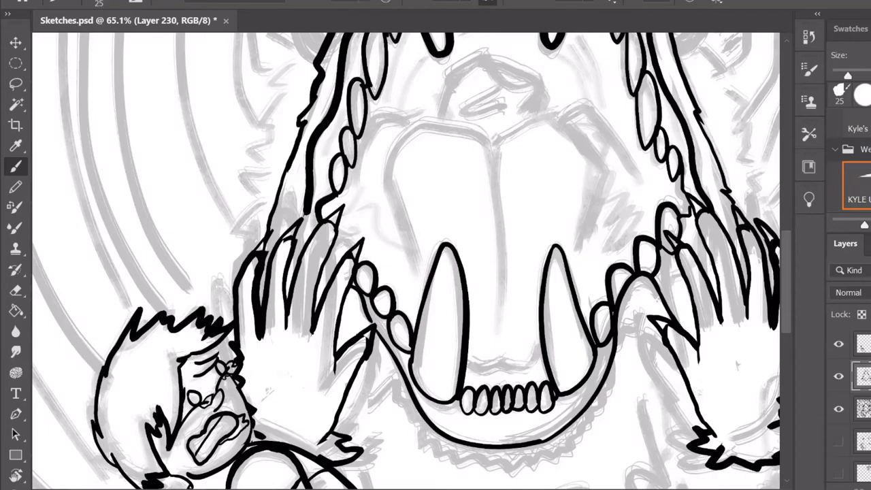
pyautogui.moveTo(613, 340); pyautogui.dragTo(561, 289)
# Ink the jagged fur edge under the creature's lower jaw and the rounded forearm below the right-hand paw.
pyautogui.moveTo(580, 276)
pyautogui.mouseDown()
pyautogui.moveTo(477, 415)
pyautogui.moveTo(322, 314)
pyautogui.mouseUp()
pyautogui.scroll(-3, 436, 259)
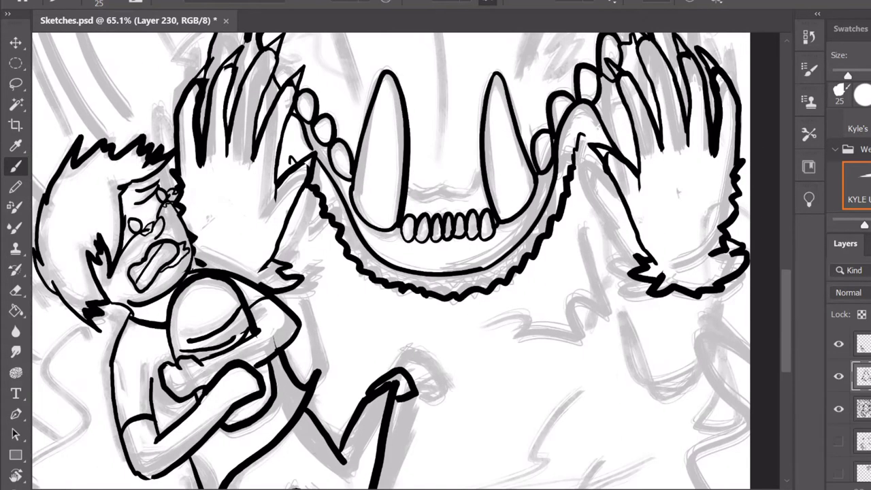
pyautogui.moveTo(721, 293); pyautogui.dragTo(630, 392)
pyautogui.moveTo(629, 346); pyautogui.dragTo(626, 367)
# Ink jagged fur lines across the creature's chest and lower body, plus the curve along the canvas's right edge.
pyautogui.scroll(-3, 435, 258)
pyautogui.moveTo(597, 324); pyautogui.dragTo(518, 406)
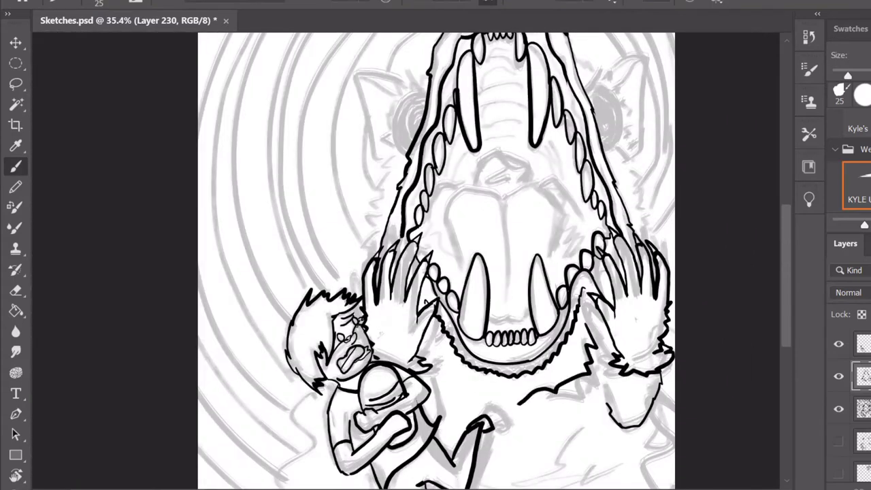
pyautogui.moveTo(434, 353); pyautogui.dragTo(497, 412)
pyautogui.moveTo(521, 401); pyautogui.dragTo(509, 453)
pyautogui.moveTo(588, 424); pyautogui.dragTo(528, 473)
pyautogui.moveTo(644, 449); pyautogui.dragTo(603, 476)
pyautogui.moveTo(671, 387); pyautogui.dragTo(651, 484)
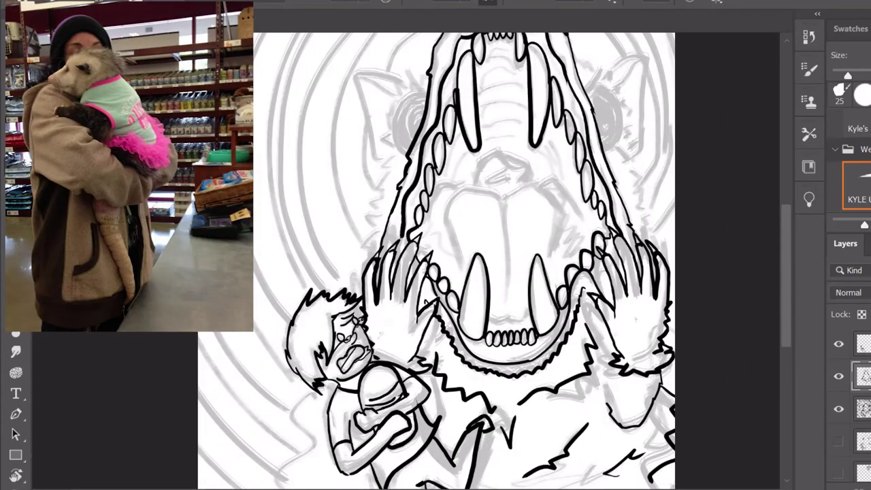
# Ink the wavy body outline descending behind the small figure's back, redrawing it once.
pyautogui.moveTo(325, 391); pyautogui.dragTo(291, 489)
pyautogui.hotkey('ctrl', 'z')
pyautogui.hotkey('ctrl', 'z')
pyautogui.moveTo(324, 392); pyautogui.dragTo(289, 489)
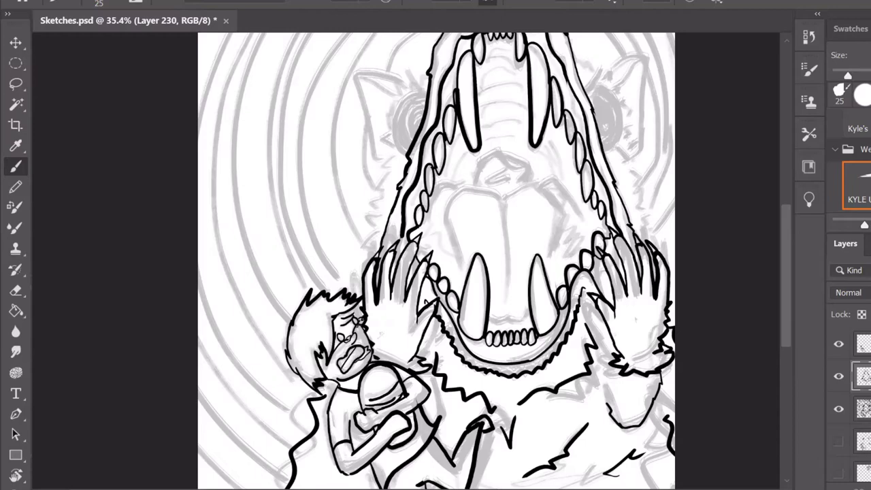
# Ink the creature's two rounded eye outlines and short brow strokes on either side of the snout.
pyautogui.scroll(3, 436, 259)
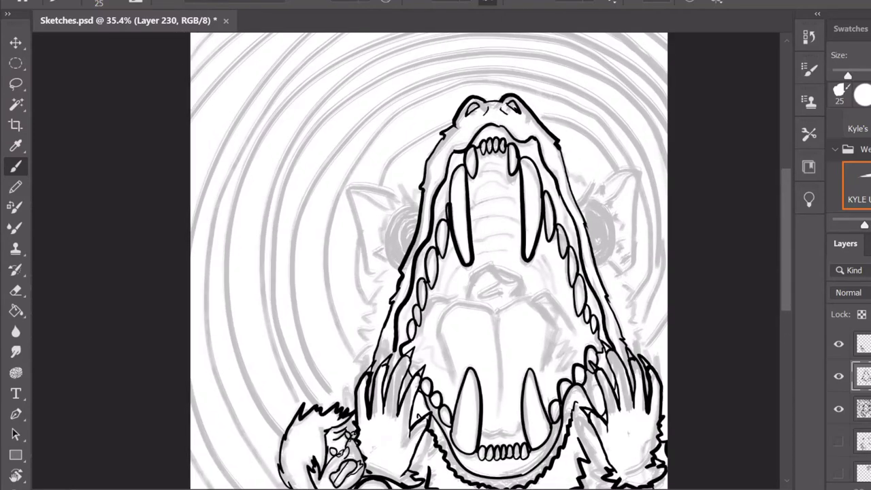
pyautogui.moveTo(598, 198)
pyautogui.mouseDown()
pyautogui.moveTo(617, 232)
pyautogui.moveTo(602, 262)
pyautogui.mouseUp()
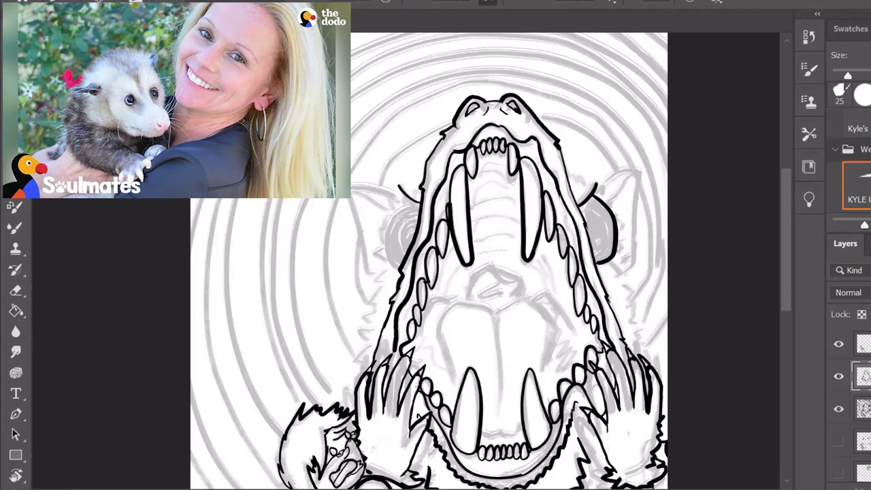
pyautogui.moveTo(411, 199); pyautogui.dragTo(398, 267)
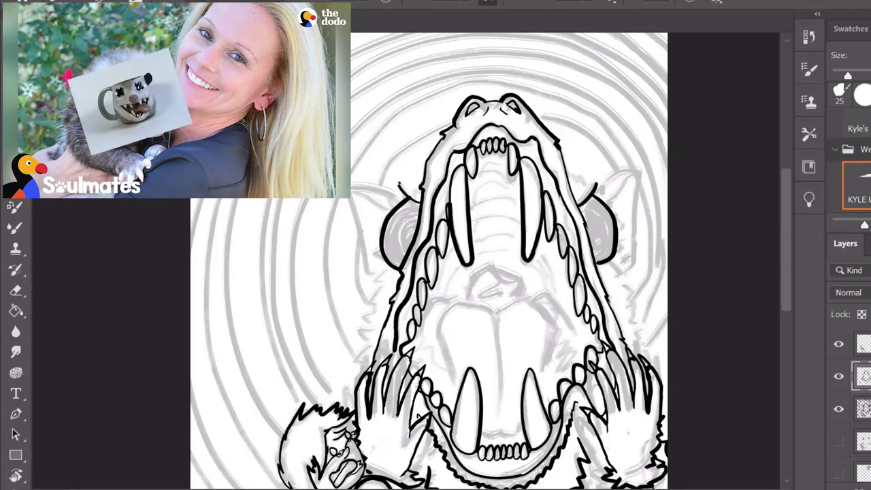
# Ink the jagged fur around the creature's eyes and down both cheeks, and outline its two pointed ears.
pyautogui.moveTo(596, 178)
pyautogui.mouseDown()
pyautogui.moveTo(579, 205)
pyautogui.moveTo(628, 284)
pyautogui.mouseUp()
pyautogui.moveTo(407, 194)
pyautogui.mouseDown()
pyautogui.moveTo(384, 215)
pyautogui.moveTo(373, 294)
pyautogui.mouseUp()
pyautogui.moveTo(623, 272); pyautogui.dragTo(661, 372)
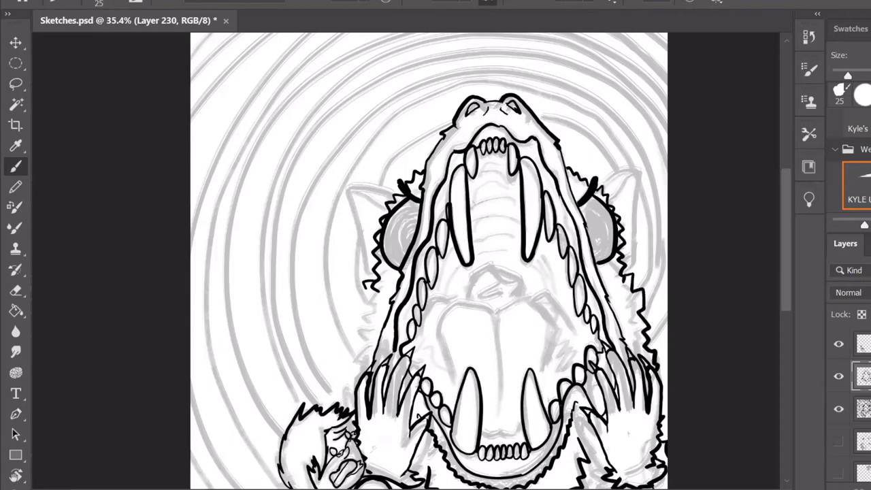
pyautogui.moveTo(368, 288); pyautogui.dragTo(349, 388)
pyautogui.moveTo(601, 184); pyautogui.dragTo(633, 273)
pyautogui.moveTo(397, 187); pyautogui.dragTo(360, 294)
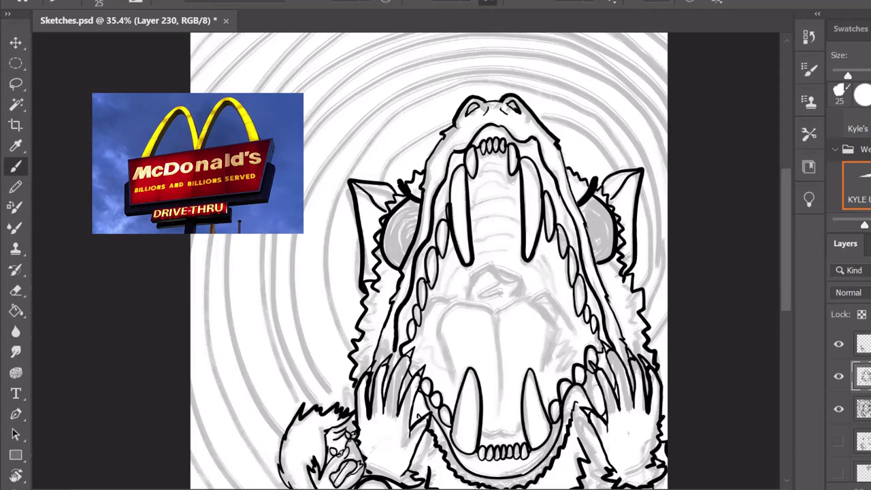
# Ink the creature's broad tongue with its central groove and the fleshy fold lines on both sides of it.
pyautogui.moveTo(495, 311); pyautogui.dragTo(455, 393)
pyautogui.moveTo(502, 330)
pyautogui.mouseDown()
pyautogui.moveTo(523, 298)
pyautogui.moveTo(552, 319)
pyautogui.mouseUp()
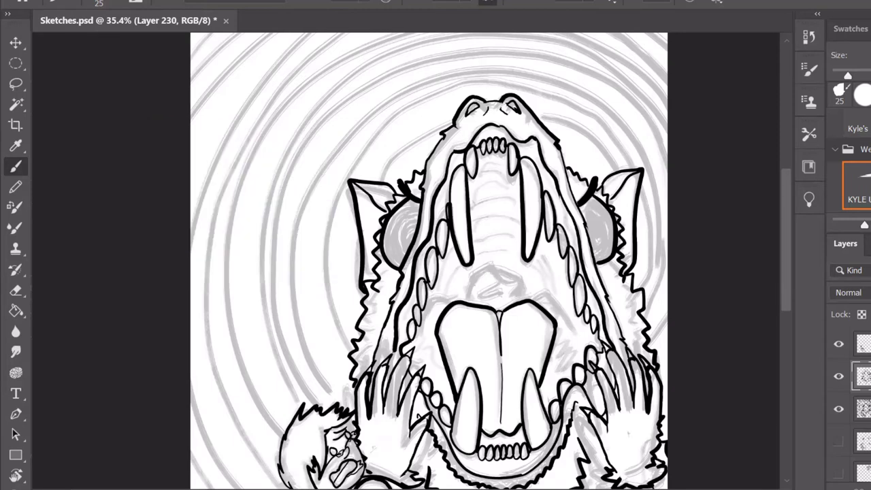
pyautogui.moveTo(553, 319); pyautogui.dragTo(580, 341)
pyautogui.moveTo(453, 291)
pyautogui.mouseDown()
pyautogui.moveTo(430, 312)
pyautogui.moveTo(425, 339)
pyautogui.mouseUp()
pyautogui.hotkey('ctrl', 'z')
pyautogui.moveTo(548, 295); pyautogui.dragTo(568, 330)
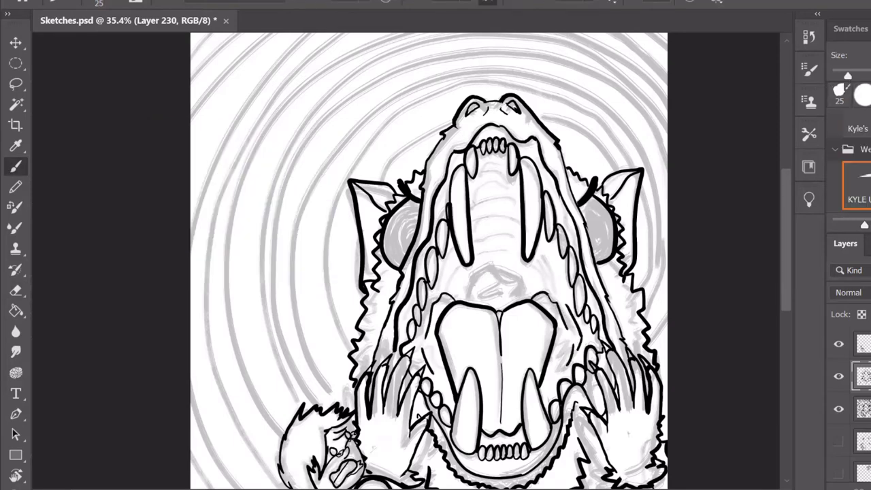
# Ink the throat opening above the tongue, small spots inside the cheeks, and curved ridges across the palate.
pyautogui.moveTo(495, 264)
pyautogui.mouseDown()
pyautogui.moveTo(498, 299)
pyautogui.moveTo(497, 264)
pyautogui.mouseUp()
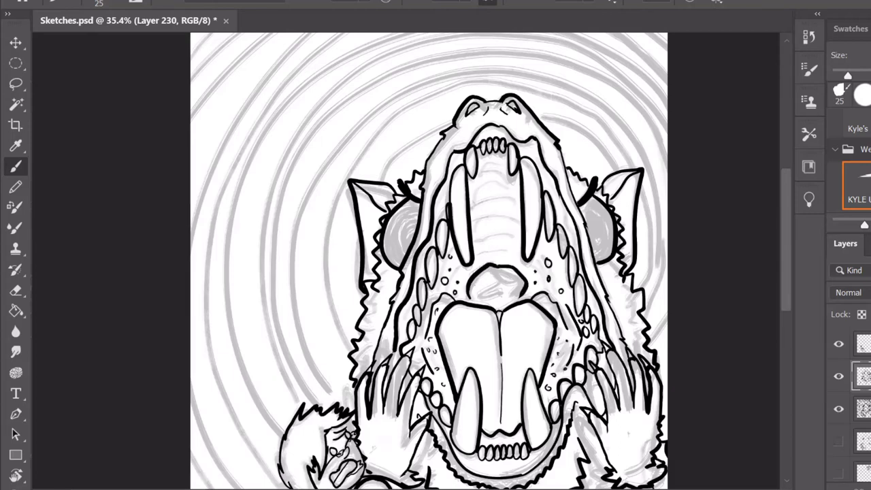
pyautogui.hotkey('ctrl', 'z')
pyautogui.hotkey('ctrl', 'z')
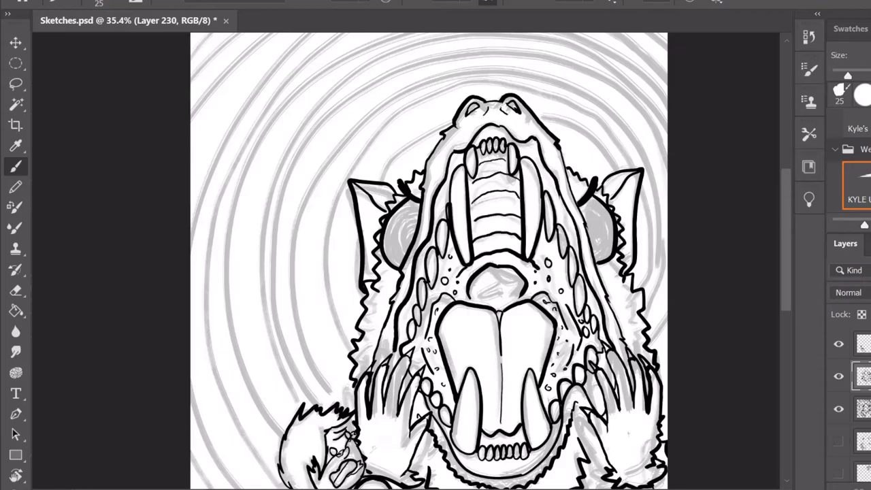
pyautogui.moveTo(475, 272); pyautogui.dragTo(519, 308)
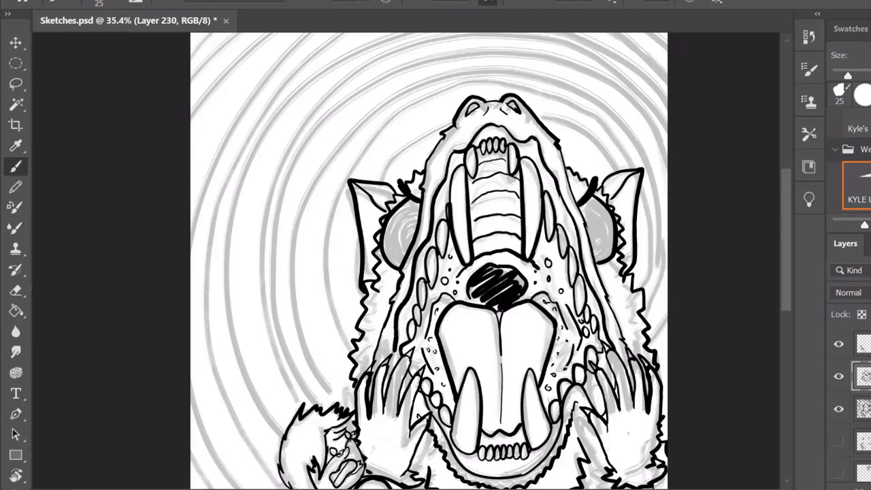
pyautogui.scroll(-3, 436, 273)
pyautogui.hotkey('ctrl', 'z')
# Shade the creature's throat opening with evenly spaced parallel diagonal hatch lines.
pyautogui.scroll(5, 321, 294)
pyautogui.moveTo(381, 279); pyautogui.dragTo(408, 326)
pyautogui.moveTo(395, 269)
pyautogui.mouseDown()
pyautogui.moveTo(429, 333)
pyautogui.moveTo(443, 334)
pyautogui.mouseUp()
pyautogui.moveTo(426, 252)
pyautogui.mouseDown()
pyautogui.moveTo(470, 327)
pyautogui.moveTo(480, 309)
pyautogui.mouseUp()
pyautogui.moveTo(452, 245); pyautogui.dragTo(491, 299)
pyautogui.moveTo(470, 248); pyautogui.dragTo(501, 284)
pyautogui.scroll(-5, 572, 289)
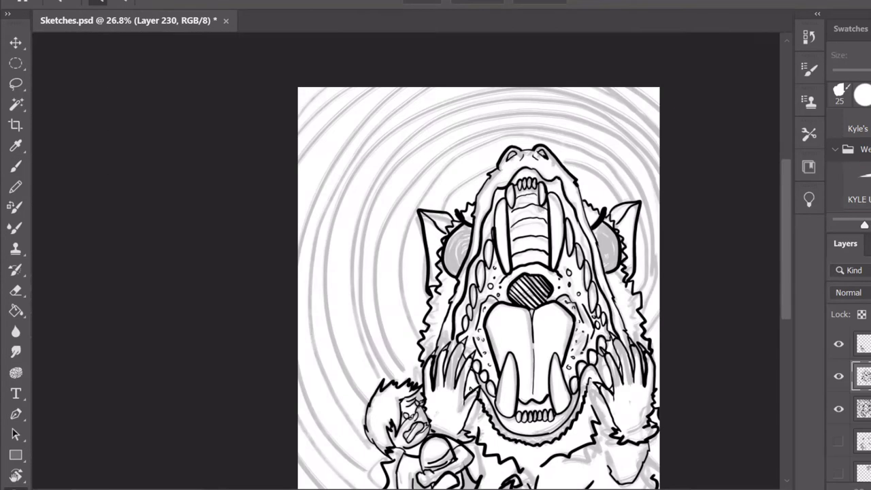
# Ink wobbly concentric swirls inside both of the creature's eyes.
pyautogui.scroll(3, 485, 282)
pyautogui.moveTo(492, 160); pyautogui.dragTo(481, 199)
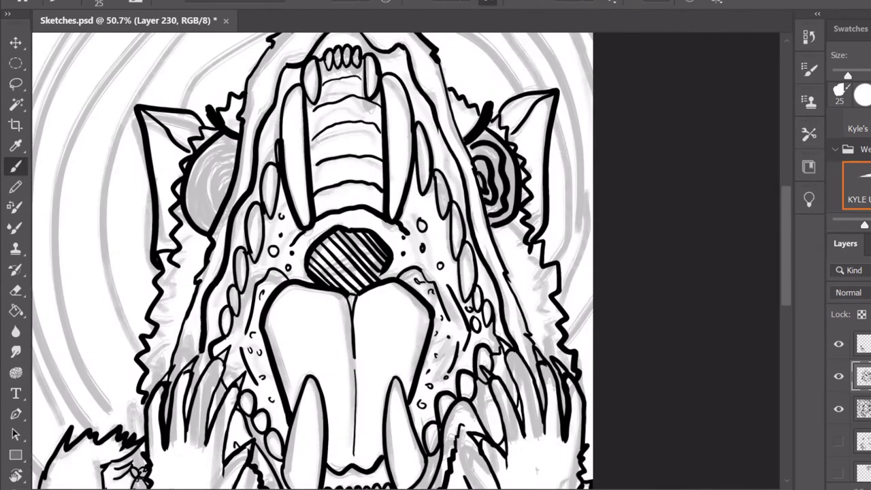
pyautogui.moveTo(216, 145)
pyautogui.mouseDown()
pyautogui.moveTo(203, 199)
pyautogui.moveTo(220, 204)
pyautogui.mouseUp()
# Add a new layer beneath the creature's ink and draw concentric rings radiating from its mouth across the whole canvas.
pyautogui.scroll(-3, 313, 259)
pyautogui.hotkey('ctrl', 'shift', 'alt', 'n')
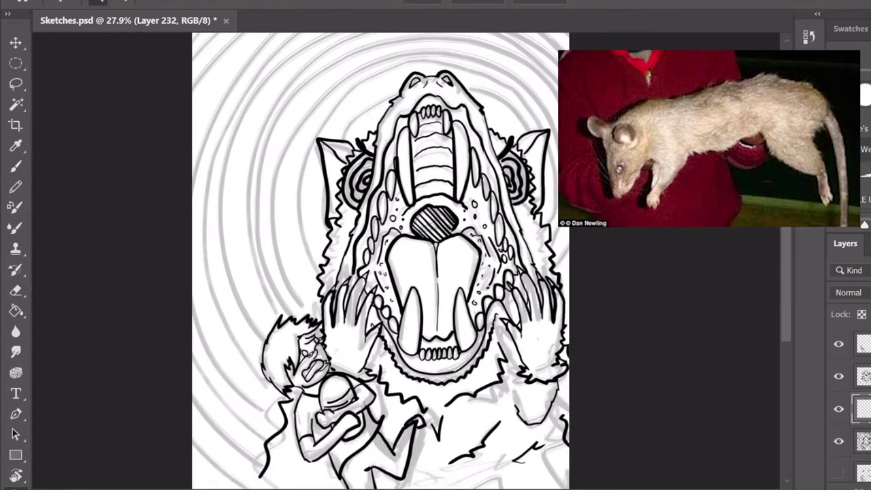
pyautogui.scroll(-2, 469, 223)
pyautogui.moveTo(442, 224)
pyautogui.mouseDown()
pyautogui.moveTo(507, 273)
pyautogui.moveTo(353, 231)
pyautogui.moveTo(409, 124)
pyautogui.moveTo(524, 167)
pyautogui.moveTo(433, 327)
pyautogui.moveTo(449, 102)
pyautogui.moveTo(538, 294)
pyautogui.moveTo(294, 249)
pyautogui.moveTo(470, 89)
pyautogui.moveTo(509, 357)
pyautogui.moveTo(279, 320)
pyautogui.moveTo(534, 102)
pyautogui.moveTo(524, 341)
pyautogui.moveTo(504, 402)
pyautogui.moveTo(535, 419)
pyautogui.moveTo(292, 419)
pyautogui.mouseUp()
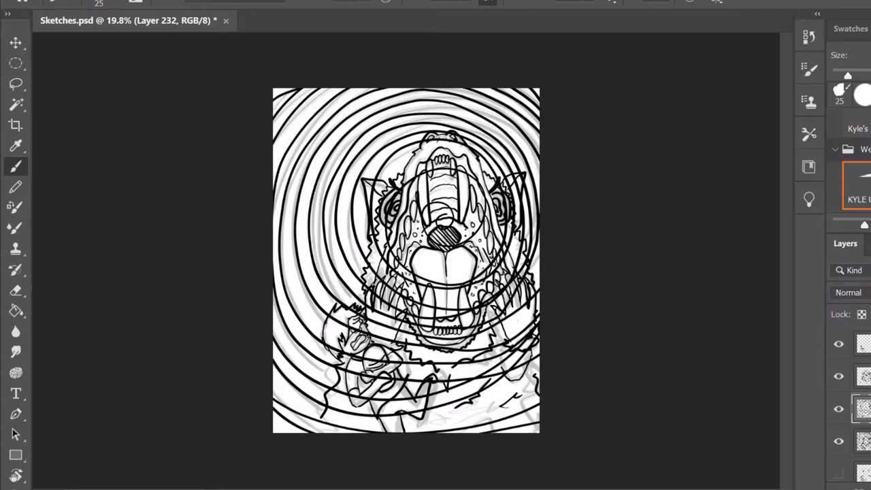
# Mask out the concentric rings crossing the creature's face, hands and body and the small human figure, using an 800 px brush.
pyautogui.hotkey('ctrl', '\\')
pyautogui.scroll(3, 361, 261)
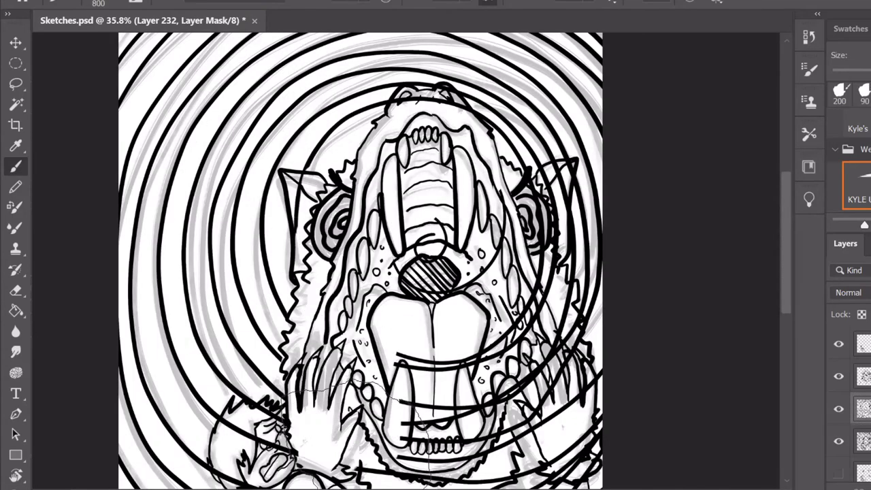
pyautogui.scroll(-5, 361, 261)
pyautogui.moveTo(204, 476)
pyautogui.mouseDown()
pyautogui.moveTo(286, 368)
pyautogui.moveTo(177, 273)
pyautogui.moveTo(299, 205)
pyautogui.mouseUp()
pyautogui.moveTo(408, 307); pyautogui.dragTo(449, 239)
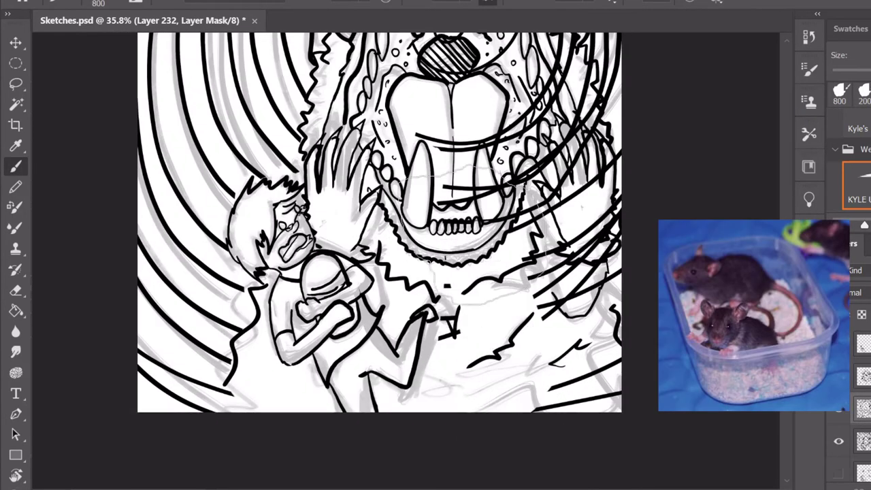
pyautogui.moveTo(572, 381)
pyautogui.mouseDown()
pyautogui.moveTo(545, 225)
pyautogui.moveTo(463, 136)
pyautogui.mouseUp()
pyautogui.scroll(3, 378, 259)
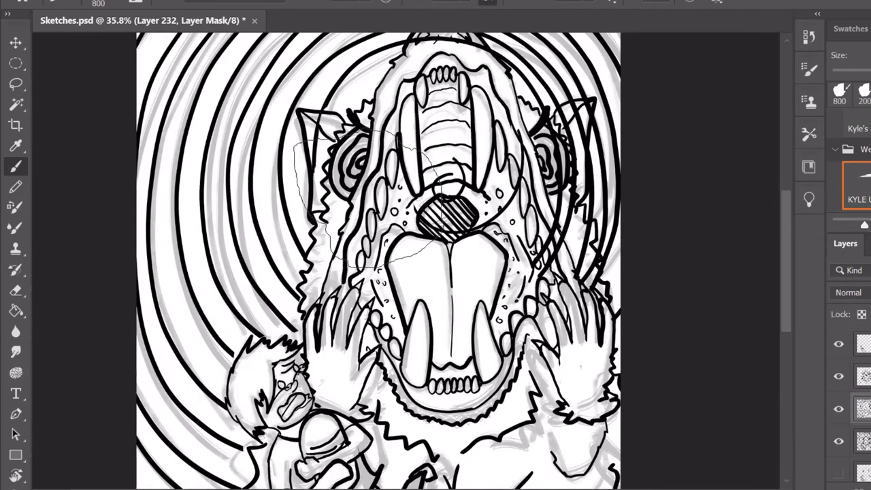
pyautogui.scroll(3, 367, 201)
pyautogui.hscroll(2, 367, 201)
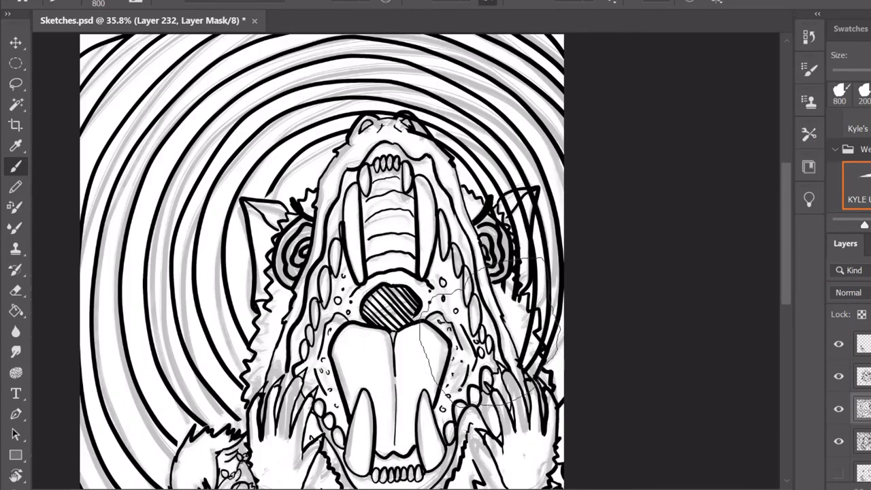
# Reduce the brush to 250 px and mask out the remaining ring lines over the creature's right ear and cheek fur.
pyautogui.press('[')
pyautogui.press('[')
pyautogui.press('[')
pyautogui.press('[')
pyautogui.moveTo(545, 402)
pyautogui.mouseDown()
pyautogui.moveTo(443, 286)
pyautogui.moveTo(531, 191)
pyautogui.moveTo(535, 286)
pyautogui.mouseUp()
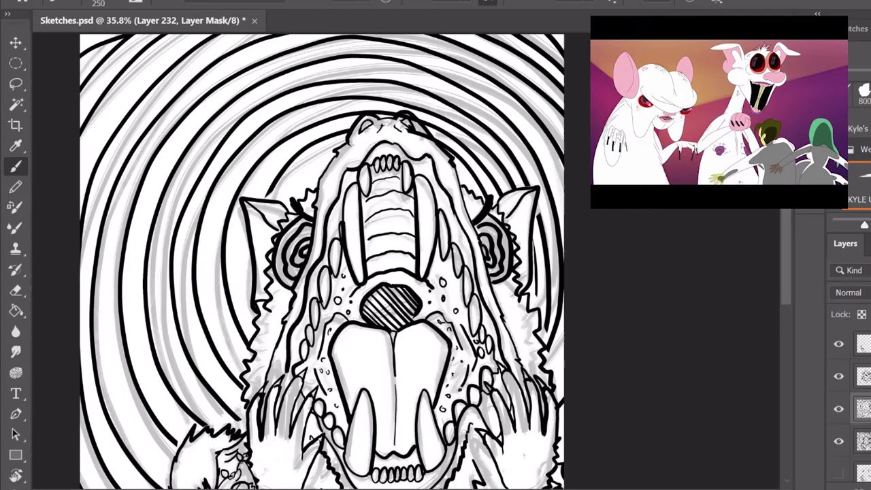
pyautogui.scroll(-2, 564, 95)
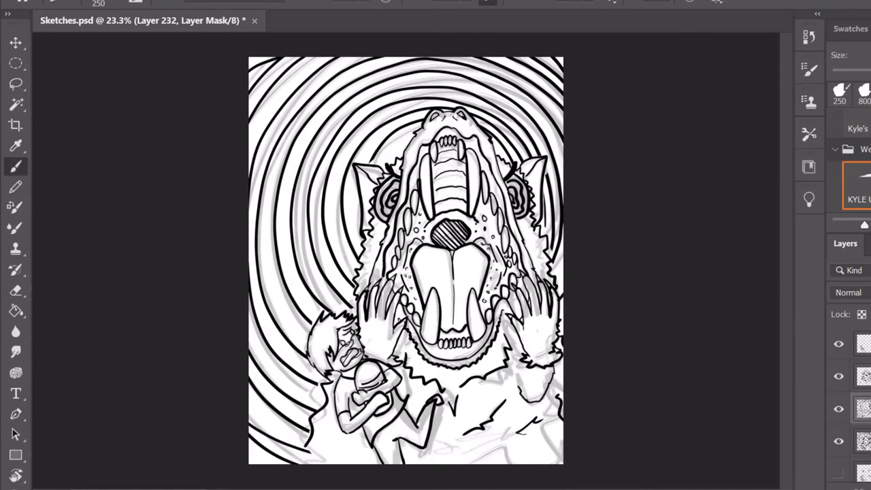
pyautogui.scroll(-1, 406, 261)
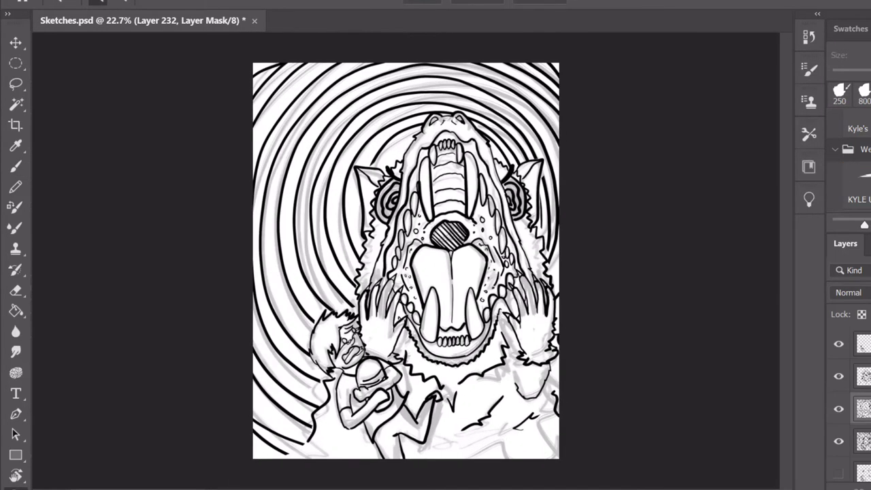
# Add a new layer beneath the rings layer and set the brush size to 8 px for fine hatching.
pyautogui.hotkey('ctrl', 'shift', 'alt', 'n')
pyautogui.press('b')
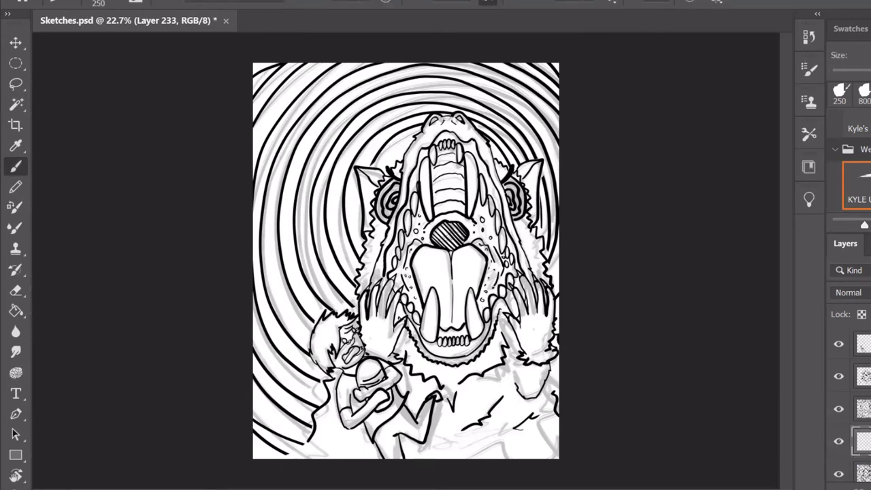
pyautogui.press('[')
pyautogui.moveTo(493, 166); pyautogui.dragTo(466, 120)
pyautogui.moveTo(478, 140); pyautogui.dragTo(439, 123)
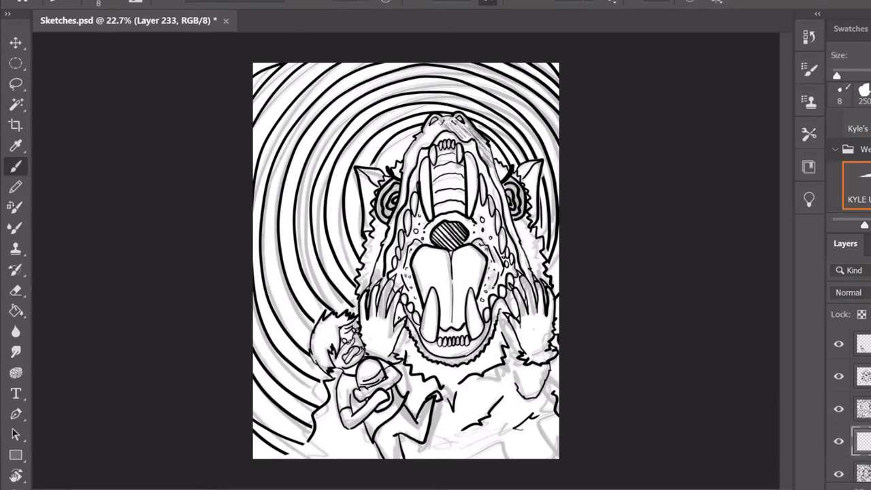
pyautogui.hotkey('ctrl', 'z')
# Fill alternating background rings around the creature's head with dense short hatch lines, working outward from the inner rings.
pyautogui.moveTo(360, 218); pyautogui.dragTo(341, 276)
pyautogui.moveTo(350, 232)
pyautogui.mouseDown()
pyautogui.moveTo(330, 216)
pyautogui.moveTo(329, 186)
pyautogui.moveTo(351, 150)
pyautogui.moveTo(381, 119)
pyautogui.moveTo(433, 107)
pyautogui.mouseUp()
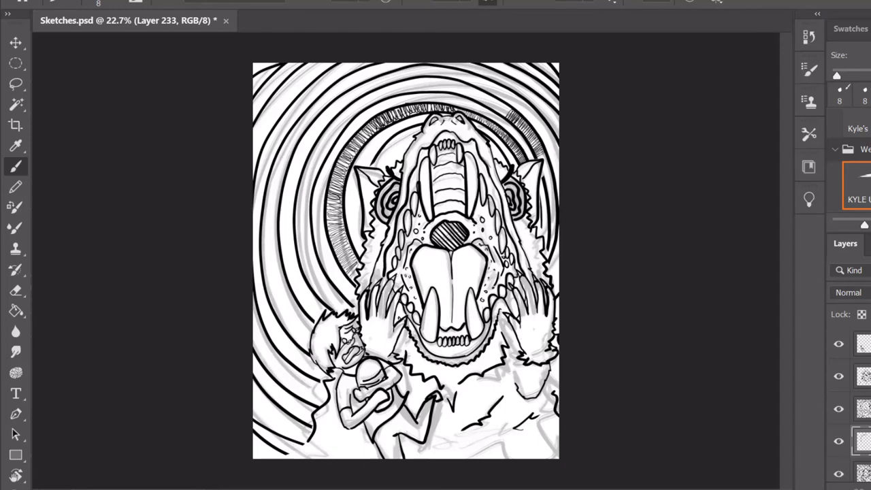
pyautogui.moveTo(413, 79); pyautogui.dragTo(432, 93)
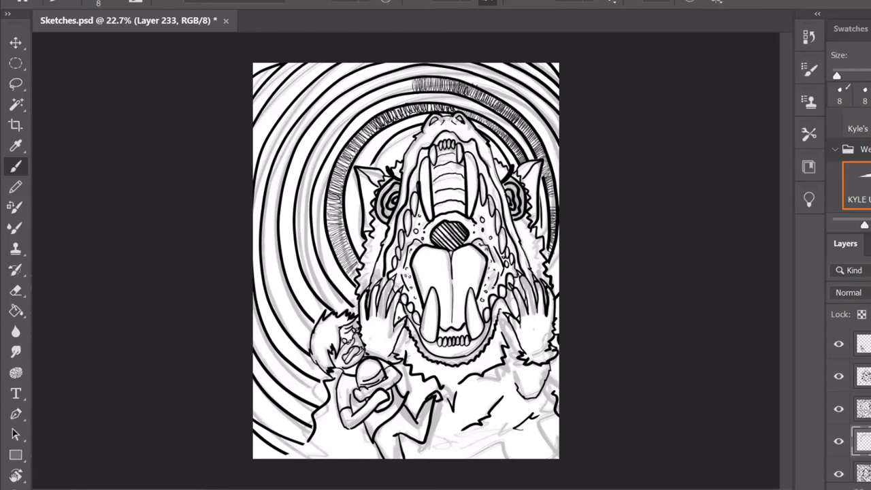
pyautogui.moveTo(314, 164)
pyautogui.mouseDown()
pyautogui.moveTo(374, 94)
pyautogui.moveTo(412, 77)
pyautogui.mouseUp()
pyautogui.moveTo(312, 163)
pyautogui.mouseDown()
pyautogui.moveTo(305, 244)
pyautogui.moveTo(327, 300)
pyautogui.mouseUp()
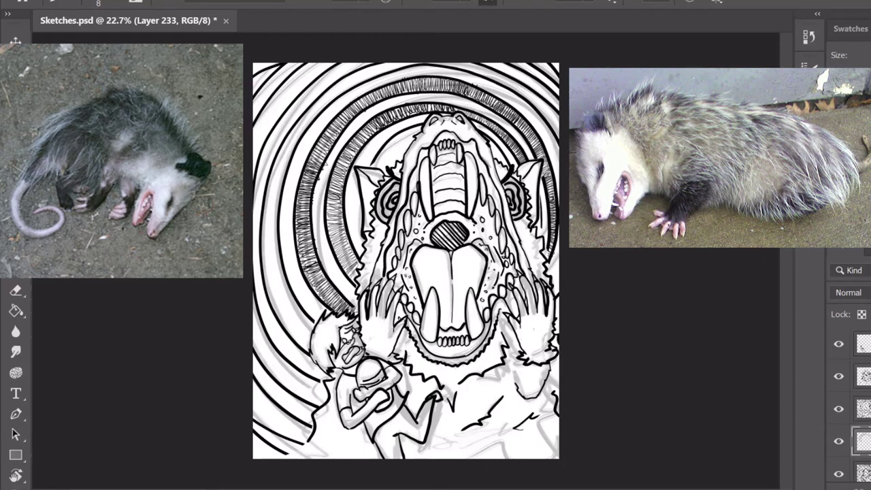
pyautogui.moveTo(314, 344)
pyautogui.mouseDown()
pyautogui.moveTo(282, 305)
pyautogui.moveTo(273, 266)
pyautogui.moveTo(276, 169)
pyautogui.mouseUp()
pyautogui.hotkey('ctrl', 'shift', 'h')
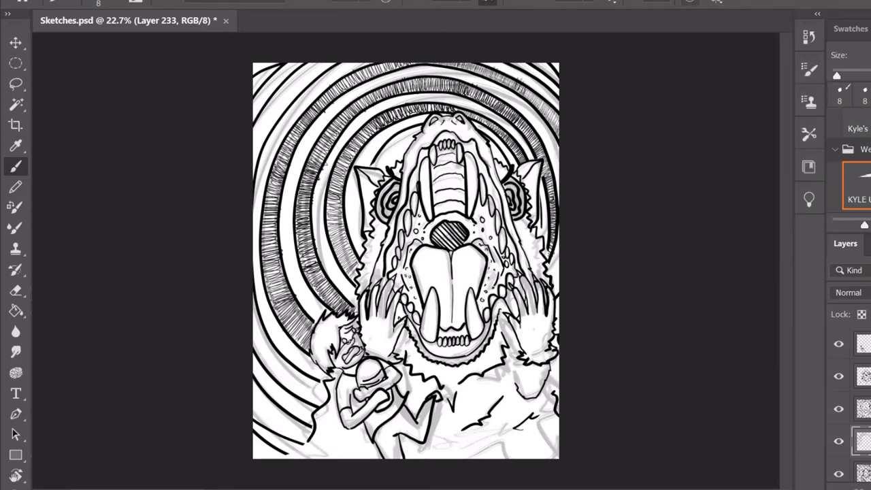
# Hatch the innermost ring area behind the creature's head on both sides of the snout.
pyautogui.press('e')
pyautogui.press('b')
pyautogui.moveTo(399, 150); pyautogui.dragTo(379, 166)
pyautogui.moveTo(406, 138); pyautogui.dragTo(386, 156)
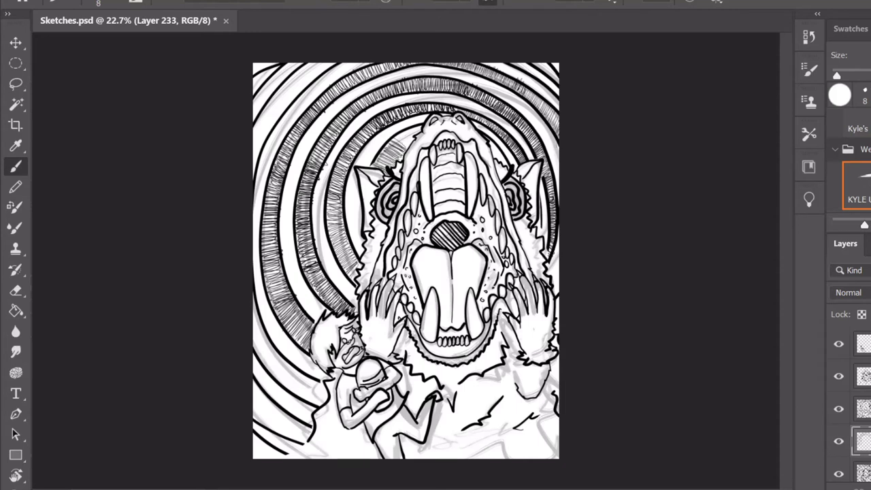
pyautogui.moveTo(497, 142); pyautogui.dragTo(492, 153)
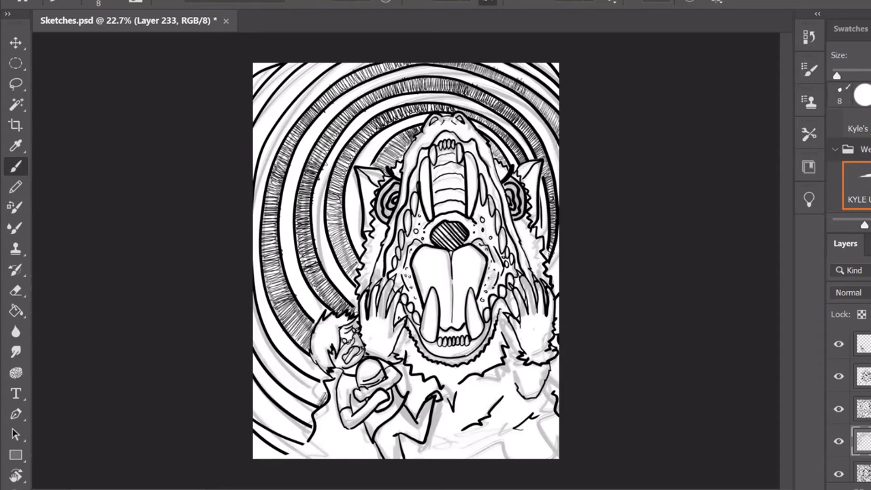
# Hatch the remaining alternate ring bands behind the human figure, along the canvas's left edge and in the outer corners.
pyautogui.moveTo(325, 384); pyautogui.dragTo(311, 405)
pyautogui.moveTo(320, 382); pyautogui.dragTo(300, 401)
pyautogui.moveTo(286, 361); pyautogui.dragTo(270, 375)
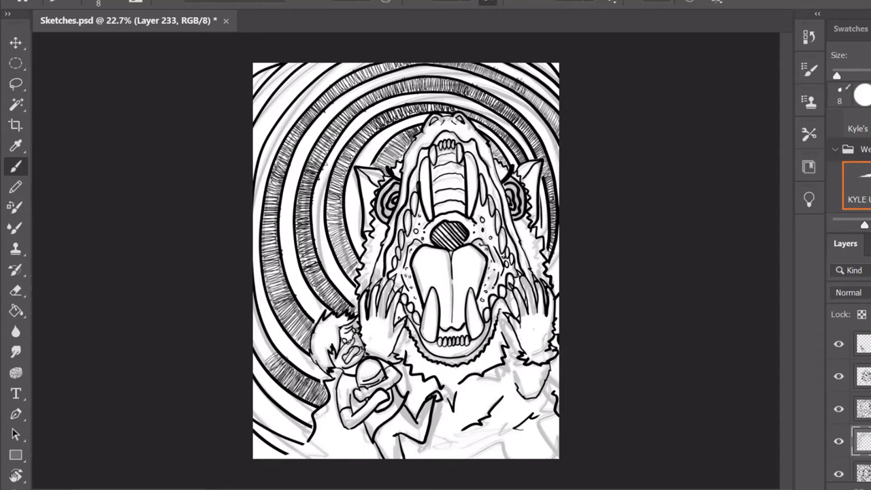
pyautogui.moveTo(277, 341); pyautogui.dragTo(256, 361)
pyautogui.moveTo(253, 140)
pyautogui.mouseDown()
pyautogui.moveTo(301, 81)
pyautogui.moveTo(336, 63)
pyautogui.mouseUp()
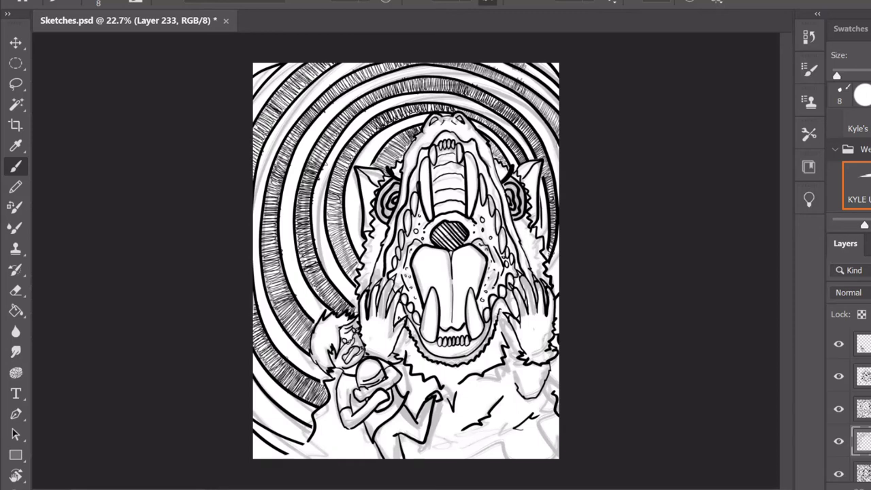
pyautogui.moveTo(551, 67); pyautogui.dragTo(517, 88)
pyautogui.moveTo(253, 395); pyautogui.dragTo(309, 443)
pyautogui.moveTo(253, 439); pyautogui.dragTo(279, 459)
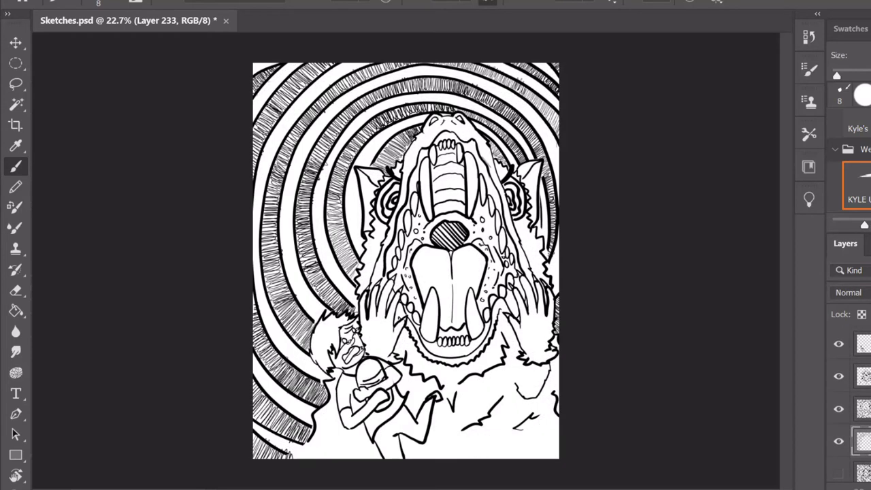
# Select the human figure's ink layer and touch up the face with a 20 px brush, filling the pupils solid black.
pyautogui.click(862, 343)
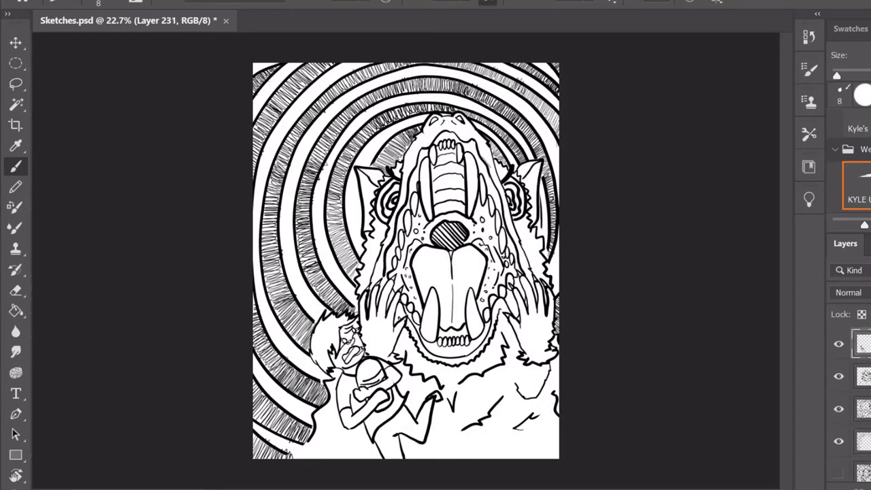
pyautogui.press(']')
pyautogui.press('e')
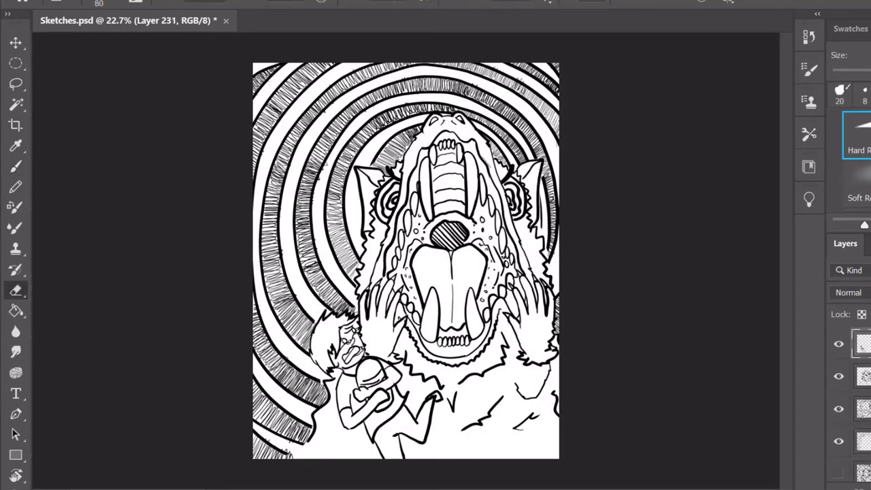
pyautogui.press('b')
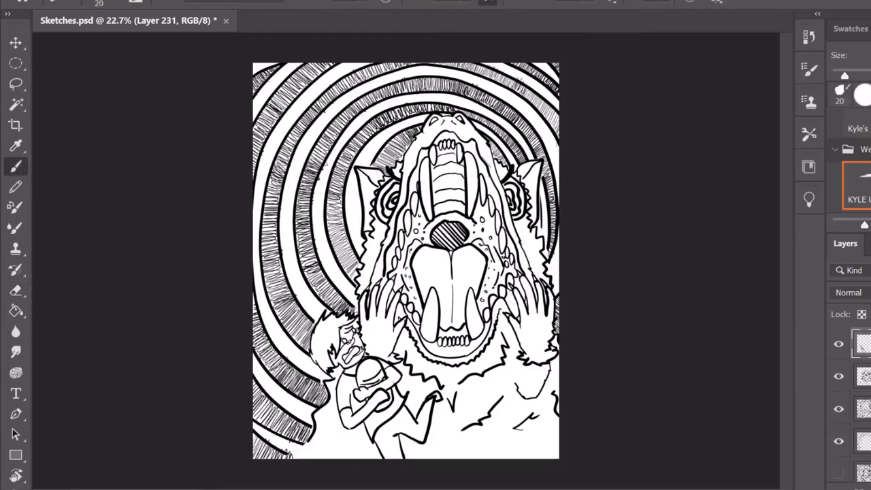
pyautogui.scroll(3, 343, 339)
pyautogui.press('e')
pyautogui.press('b')
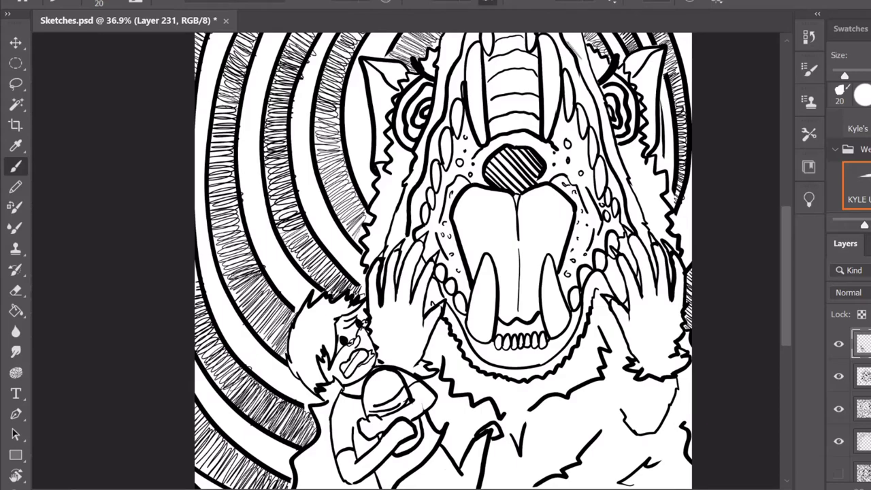
pyautogui.scroll(-3, 334, 351)
pyautogui.scroll(2, 335, 351)
pyautogui.scroll(-3, 334, 351)
# Add a new colour layer directly above the hatching layer, beneath the line art.
pyautogui.click(862, 441)
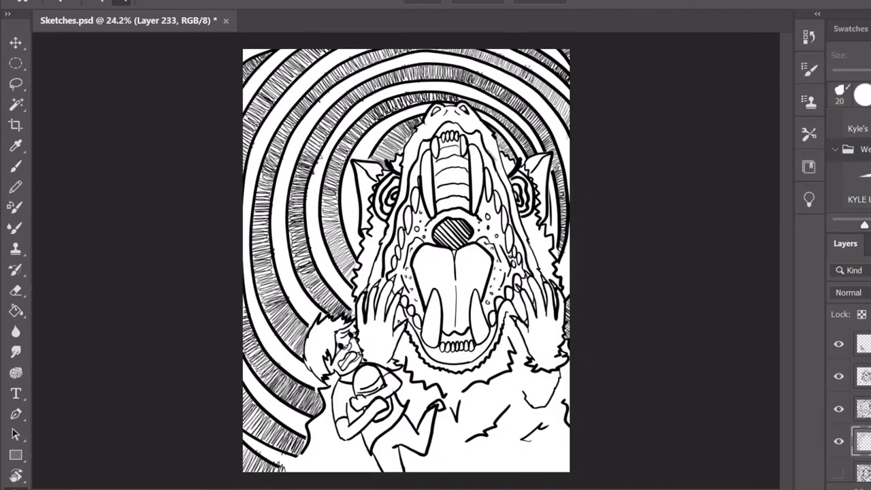
pyautogui.hotkey('ctrl', 'shift', 'alt', 'n')
pyautogui.press('Return')
pyautogui.press('b')
pyautogui.scroll(3, 364, 367)
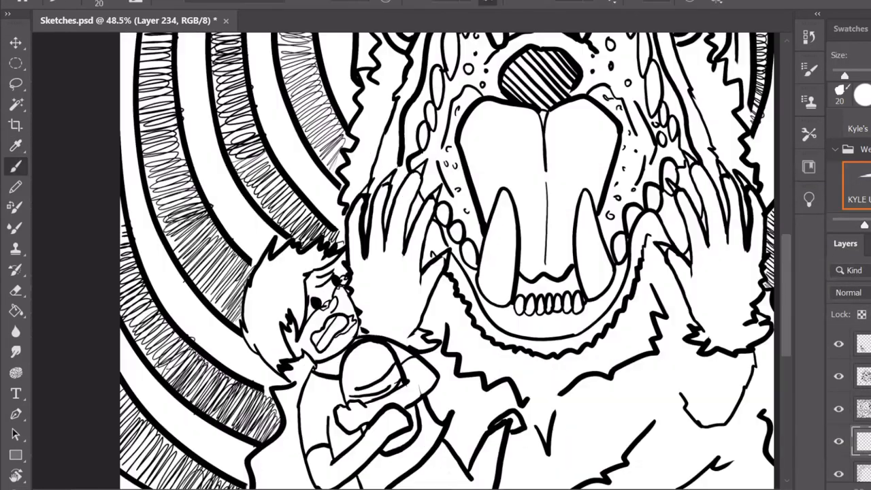
# Paint the rounded object in the human figure's arms reddish-brown with a larger brush and erase the colour spilling past its outline.
pyautogui.moveTo(351, 401)
pyautogui.mouseDown()
pyautogui.moveTo(381, 373)
pyautogui.moveTo(346, 373)
pyautogui.moveTo(378, 360)
pyautogui.mouseUp()
pyautogui.hotkey('ctrl', 'z')
pyautogui.press(']')
pyautogui.press(']')
pyautogui.press(']')
pyautogui.press(']')
pyautogui.press(']')
pyautogui.press(']')
pyautogui.press(']')
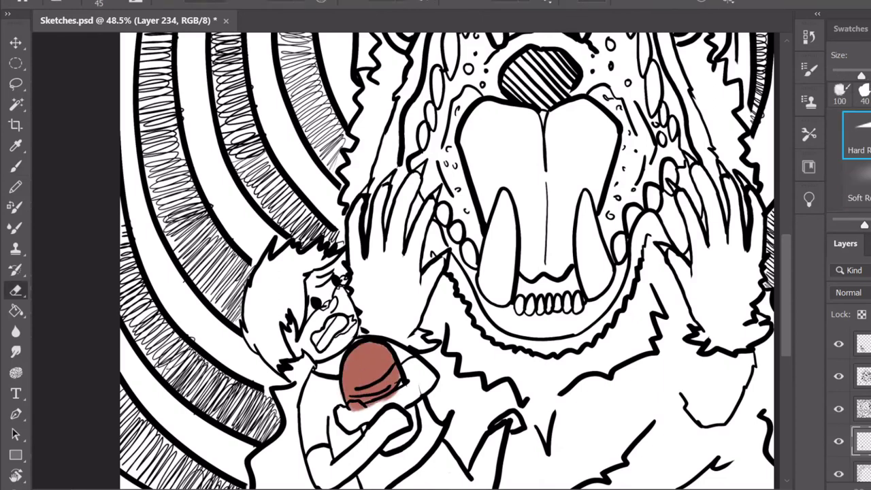
pyautogui.moveTo(394, 401); pyautogui.dragTo(405, 444)
pyautogui.press('e')
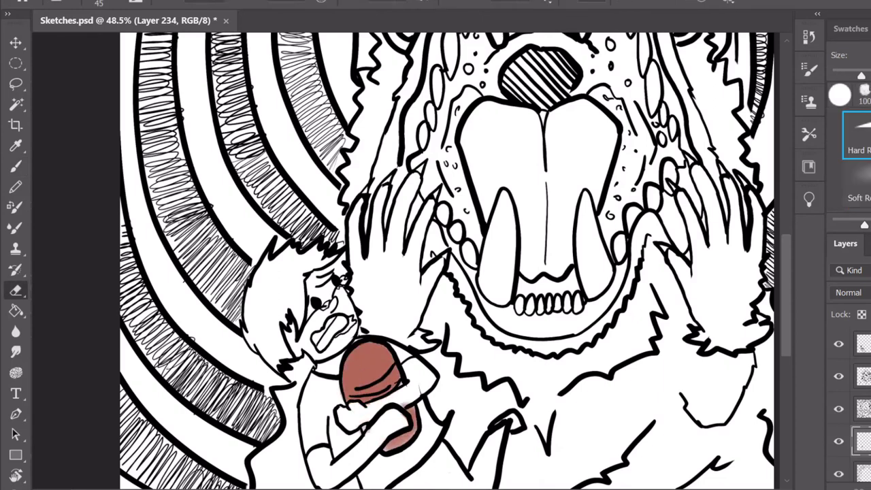
# Choose a blue-violet and paint the creature's snout, lips and jaw rim with a 100 px brush, erasing the overspill.
pyautogui.hotkey('ctrl', '0')
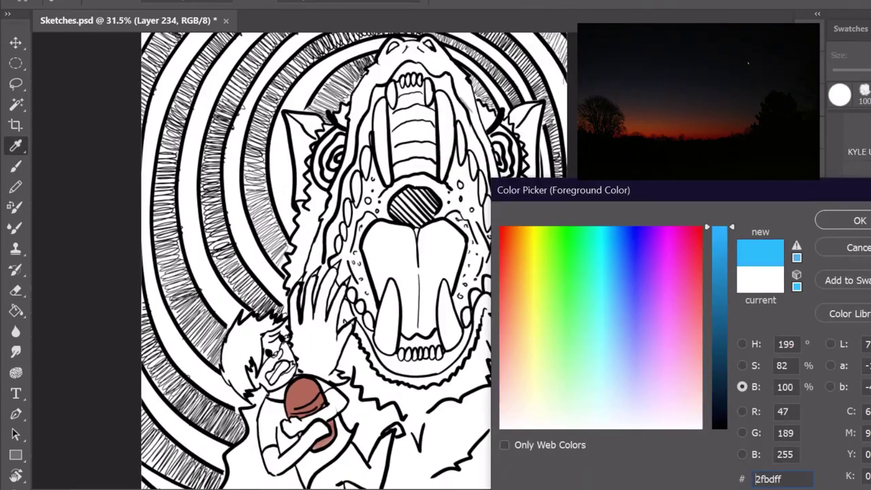
pyautogui.moveTo(610, 263); pyautogui.dragTo(636, 322)
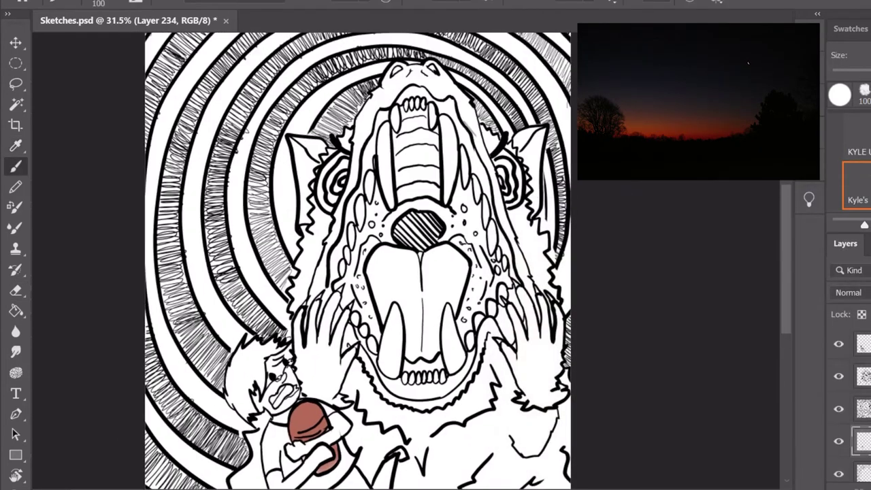
pyautogui.moveTo(541, 329)
pyautogui.mouseDown()
pyautogui.moveTo(470, 121)
pyautogui.moveTo(405, 68)
pyautogui.moveTo(357, 147)
pyautogui.moveTo(327, 252)
pyautogui.moveTo(331, 337)
pyautogui.moveTo(428, 409)
pyautogui.moveTo(504, 319)
pyautogui.moveTo(528, 317)
pyautogui.mouseUp()
pyautogui.press('e')
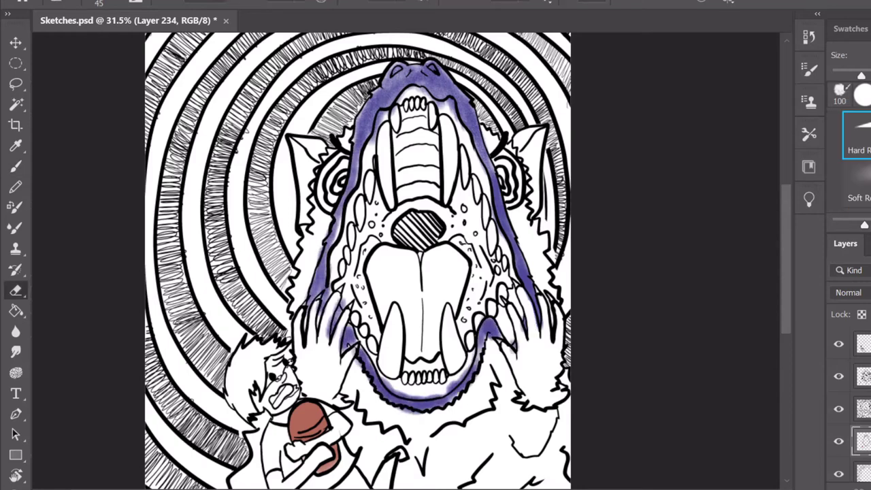
pyautogui.press('b')
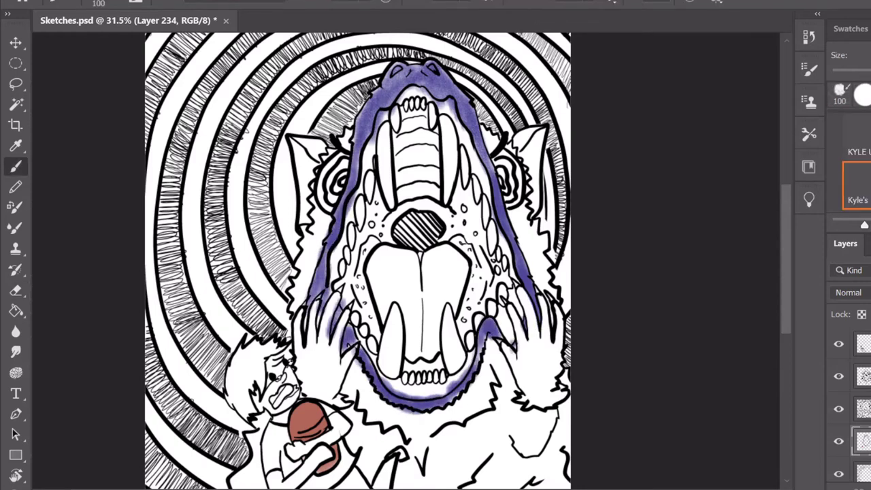
# Switch to a dark blue and paint the fur on both sides of the creature's head, from the brows down to the hands.
pyautogui.click(636, 329)
pyautogui.press('Return')
pyautogui.moveTo(541, 238); pyautogui.dragTo(538, 293)
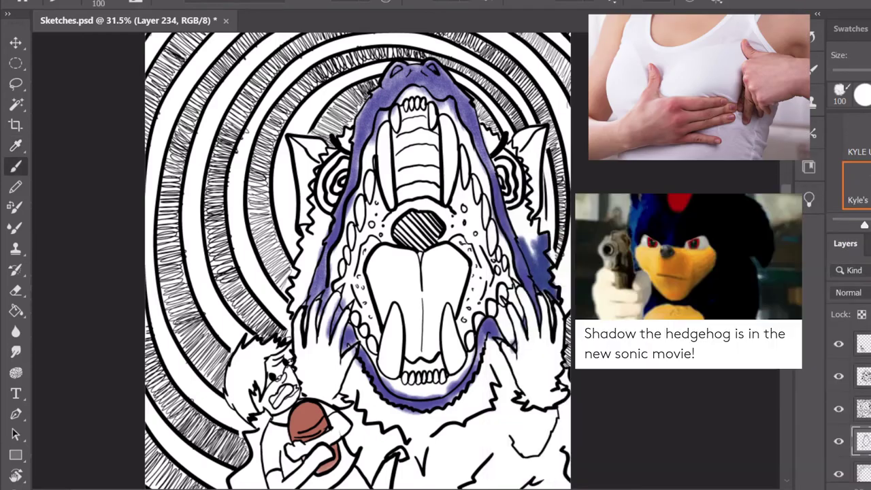
pyautogui.moveTo(528, 258)
pyautogui.mouseDown()
pyautogui.moveTo(526, 164)
pyautogui.moveTo(486, 126)
pyautogui.mouseUp()
pyautogui.moveTo(311, 185)
pyautogui.mouseDown()
pyautogui.moveTo(320, 218)
pyautogui.moveTo(347, 133)
pyautogui.mouseUp()
pyautogui.moveTo(307, 229)
pyautogui.mouseDown()
pyautogui.moveTo(296, 310)
pyautogui.moveTo(306, 302)
pyautogui.mouseUp()
# Try painting both of the creature's ears in a more saturated dark blue.
pyautogui.press('F12')
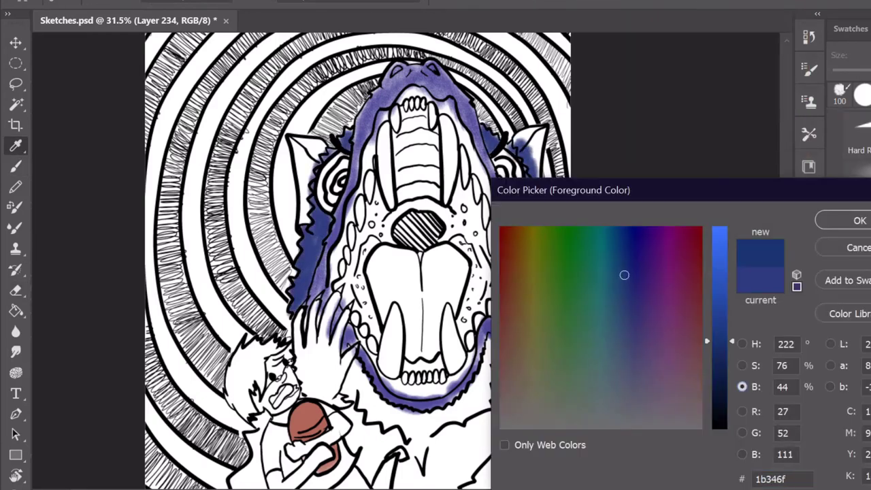
pyautogui.moveTo(720, 341); pyautogui.dragTo(720, 265)
pyautogui.press('Return')
pyautogui.moveTo(521, 170); pyautogui.dragTo(543, 130)
pyautogui.moveTo(537, 194); pyautogui.dragTo(544, 132)
pyautogui.moveTo(307, 163); pyautogui.dragTo(320, 139)
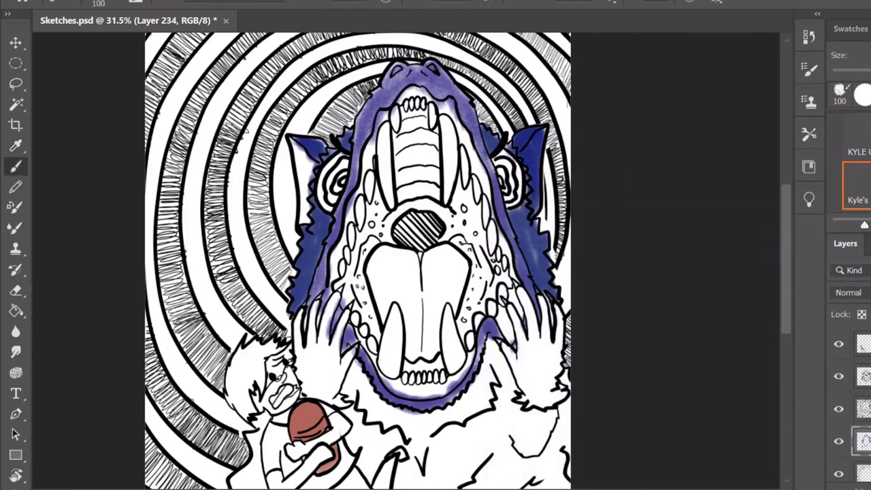
# Undo the saturated blue strokes on the creature's ears and choose a duller dark blue.
pyautogui.press('F12')
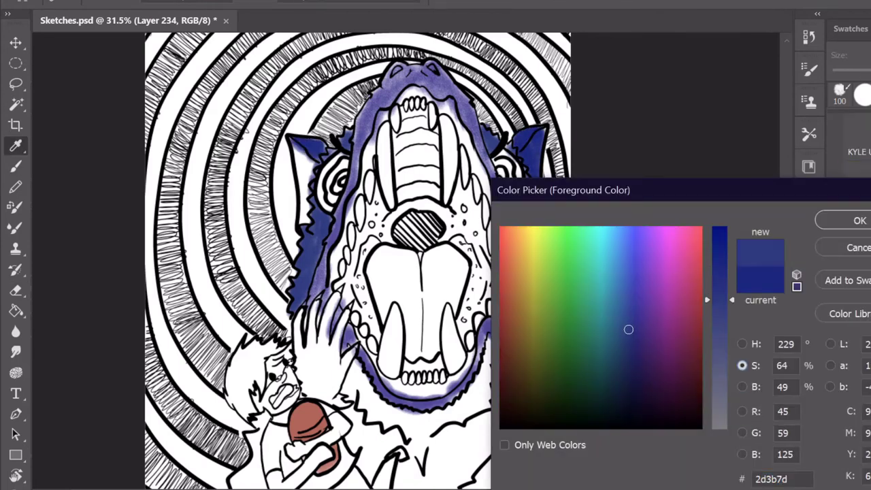
pyautogui.click(628, 315)
pyautogui.press('Return')
pyautogui.hotkey('ctrl', 'z')
pyautogui.hotkey('ctrl', 'z')
pyautogui.hotkey('ctrl', 'z')
# Paint both of the creature's ears in the muted dark blue, erasing and repainting the ear that needs correction.
pyautogui.moveTo(343, 136); pyautogui.dragTo(299, 310)
pyautogui.moveTo(535, 207); pyautogui.dragTo(520, 131)
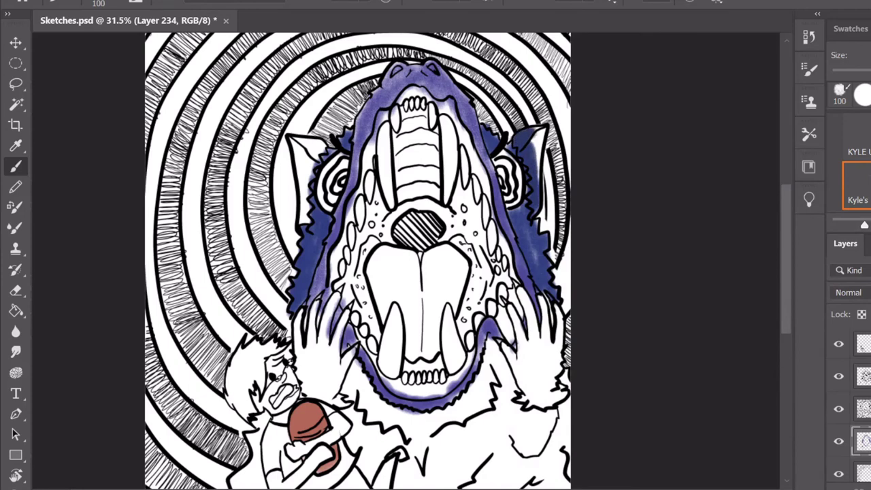
pyautogui.moveTo(538, 180); pyautogui.dragTo(538, 129)
pyautogui.moveTo(303, 224)
pyautogui.mouseDown()
pyautogui.moveTo(320, 140)
pyautogui.moveTo(299, 146)
pyautogui.mouseUp()
pyautogui.press('e')
pyautogui.moveTo(535, 211); pyautogui.dragTo(535, 129)
pyautogui.moveTo(521, 170); pyautogui.dragTo(517, 132)
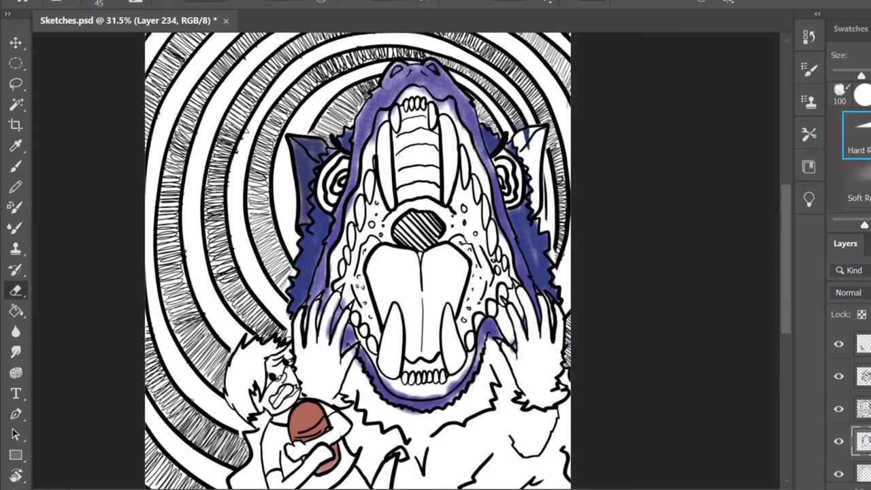
pyautogui.press('b')
pyautogui.moveTo(531, 204); pyautogui.dragTo(530, 129)
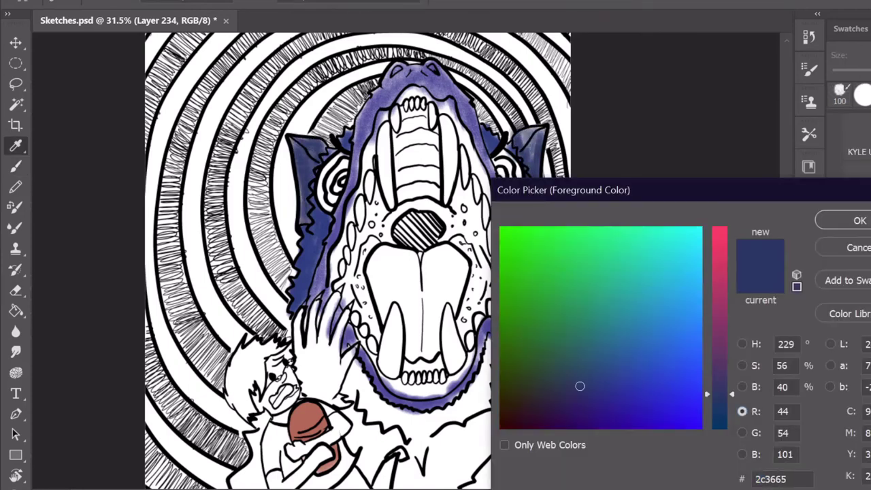
# Choose the dusky pink #9c4a72 and paint the ridged roof of the creature's mouth.
pyautogui.moveTo(629, 315)
pyautogui.mouseDown()
pyautogui.moveTo(690, 286)
pyautogui.moveTo(590, 368)
pyautogui.mouseUp()
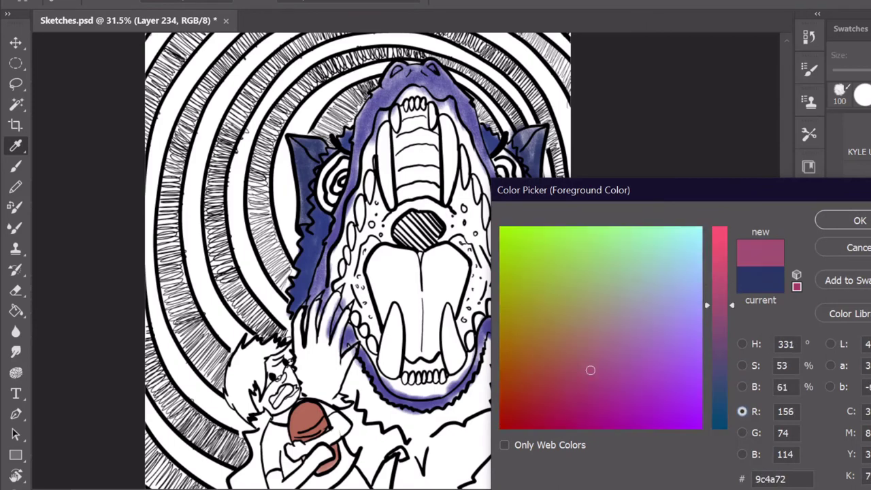
pyautogui.press('Return')
pyautogui.moveTo(504, 262)
pyautogui.mouseDown()
pyautogui.moveTo(487, 197)
pyautogui.moveTo(422, 92)
pyautogui.moveTo(368, 184)
pyautogui.mouseUp()
pyautogui.hotkey('ctrl', 'z')
pyautogui.moveTo(401, 106)
pyautogui.mouseDown()
pyautogui.moveTo(409, 181)
pyautogui.moveTo(426, 204)
pyautogui.moveTo(436, 170)
pyautogui.moveTo(408, 106)
pyautogui.mouseUp()
pyautogui.hotkey('ctrl', 'z')
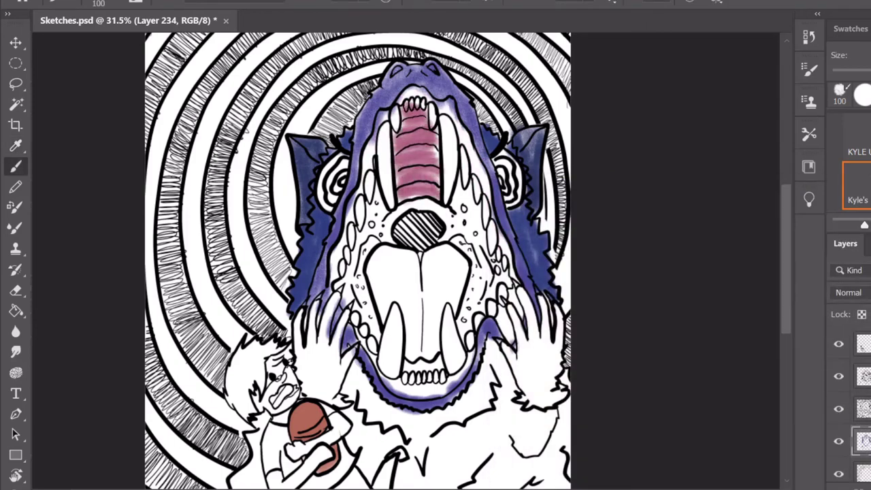
# Paint the inside of the mouth dusky pink around the throat, blending into a brighter pink along the cheeks and lower gum.
pyautogui.moveTo(381, 194)
pyautogui.mouseDown()
pyautogui.moveTo(354, 293)
pyautogui.moveTo(368, 334)
pyautogui.mouseUp()
pyautogui.moveTo(371, 286)
pyautogui.mouseDown()
pyautogui.moveTo(449, 205)
pyautogui.moveTo(476, 231)
pyautogui.moveTo(490, 285)
pyautogui.moveTo(467, 337)
pyautogui.moveTo(497, 279)
pyautogui.moveTo(347, 340)
pyautogui.mouseUp()
pyautogui.click(690, 266)
pyautogui.click(604, 353)
pyautogui.press('Return')
pyautogui.press('e')
pyautogui.press('b')
pyautogui.moveTo(476, 242); pyautogui.dragTo(490, 320)
pyautogui.moveTo(464, 286); pyautogui.dragTo(466, 339)
pyautogui.moveTo(406, 363)
pyautogui.mouseDown()
pyautogui.moveTo(440, 363)
pyautogui.moveTo(431, 359)
pyautogui.mouseUp()
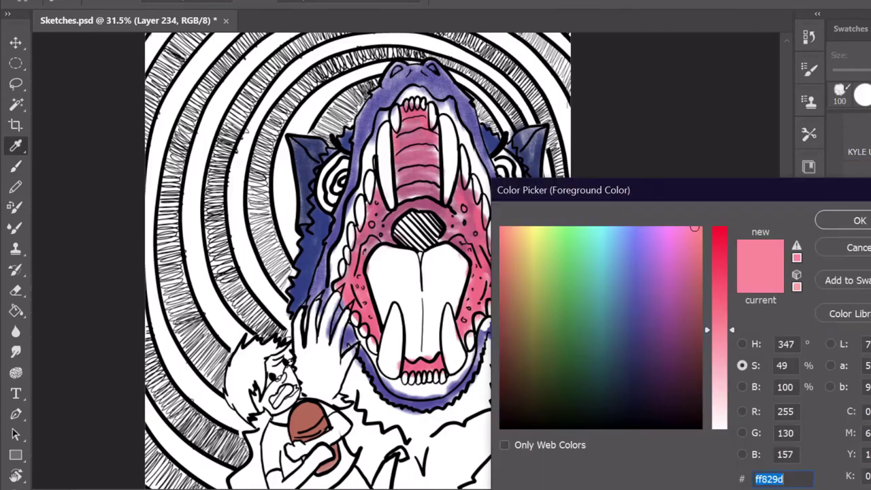
# Choose a bright pink and paint the outer gums between the teeth and lips with a 60 px brush.
pyautogui.press('Return')
pyautogui.press('b')
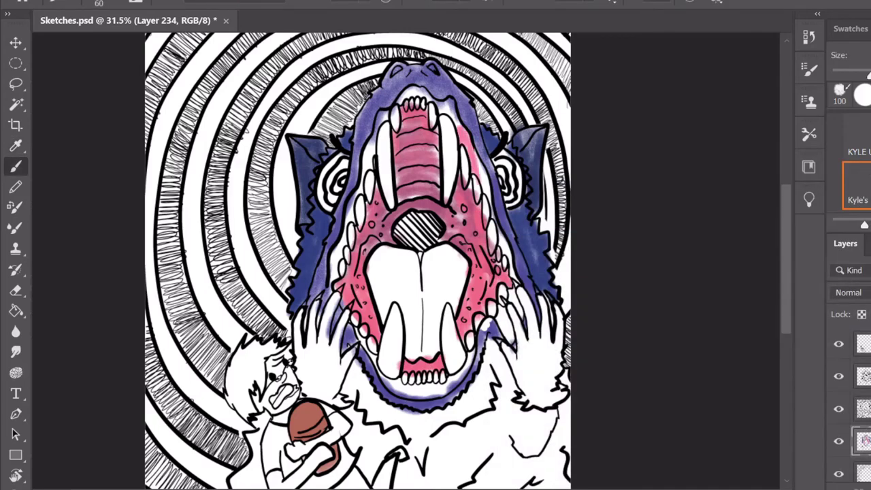
pyautogui.moveTo(504, 310); pyautogui.dragTo(510, 340)
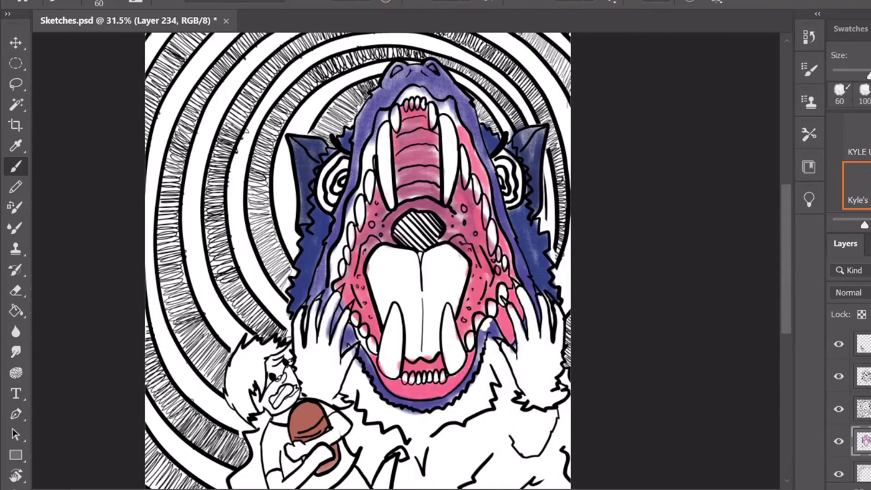
pyautogui.moveTo(369, 183); pyautogui.dragTo(383, 114)
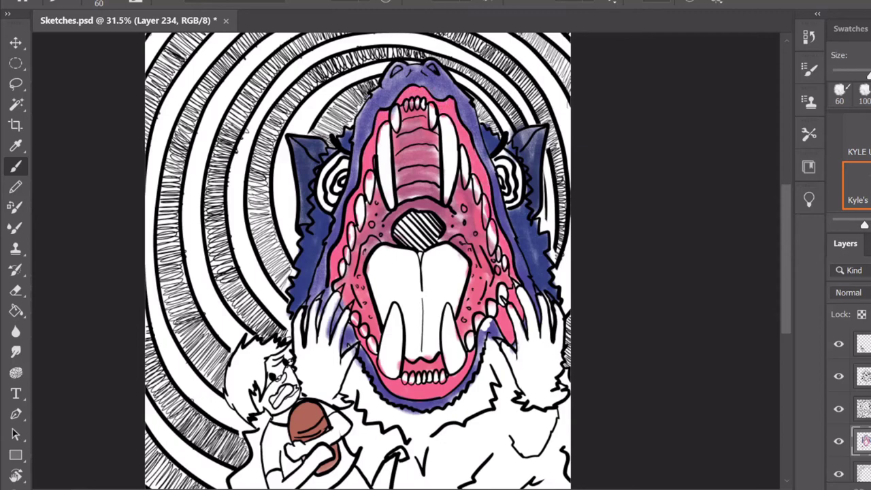
# Erase the pink spilled onto the teeth and touch up the blue-violet jaw rim beside the hand.
pyautogui.scroll(3, 480, 221)
pyautogui.press('e')
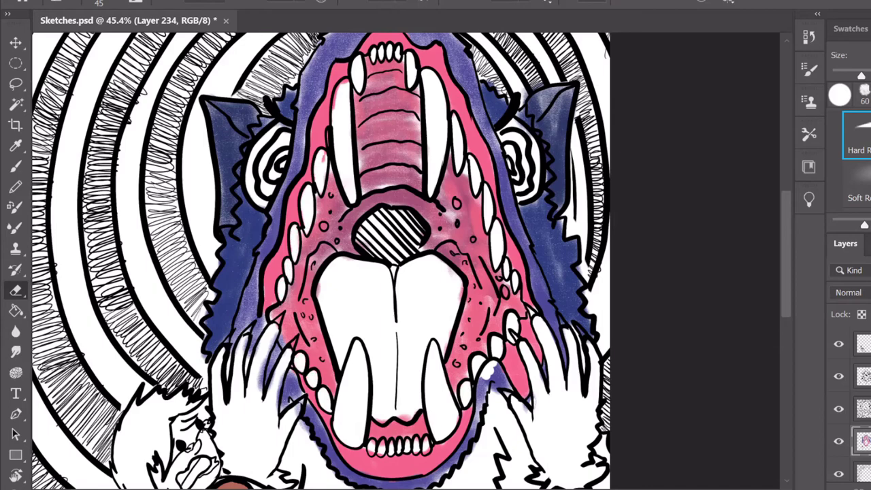
pyautogui.press('Return')
pyautogui.press('b')
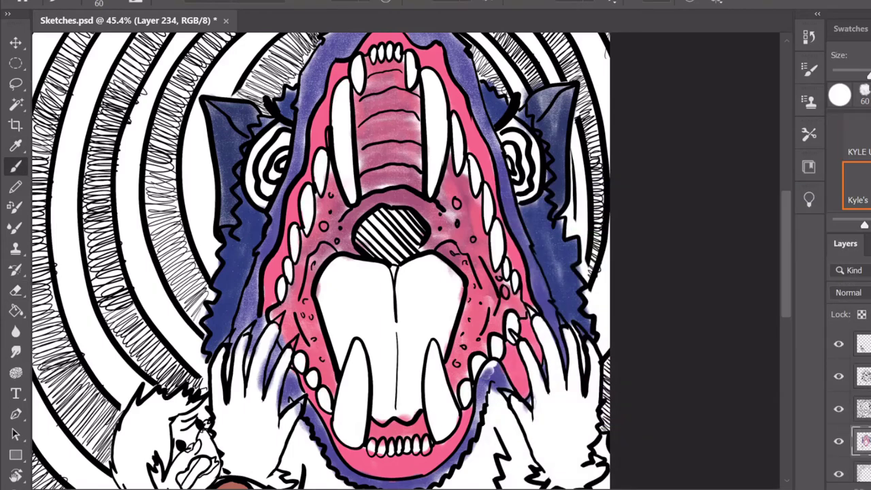
pyautogui.scroll(1, 320, 261)
pyautogui.scroll(-1, 320, 261)
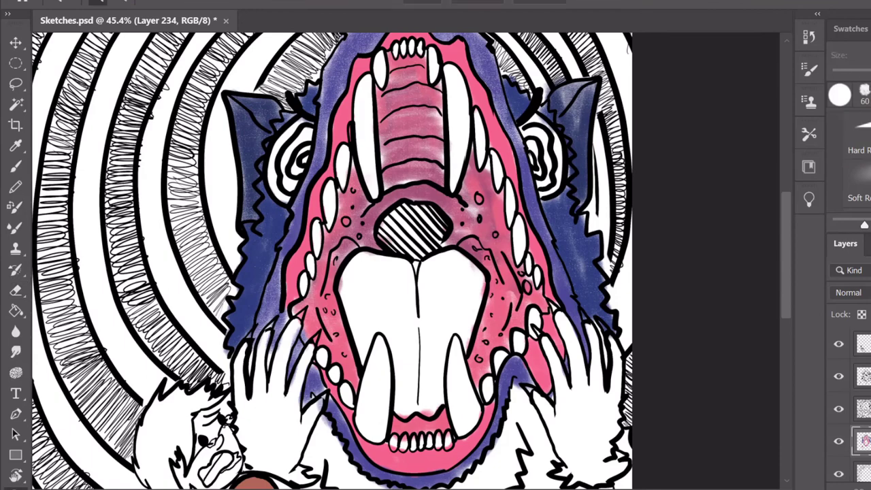
# Choose a coral red and paint the creature's tongue around the lower fangs.
pyautogui.scroll(-1, 320, 261)
pyautogui.click(742, 411)
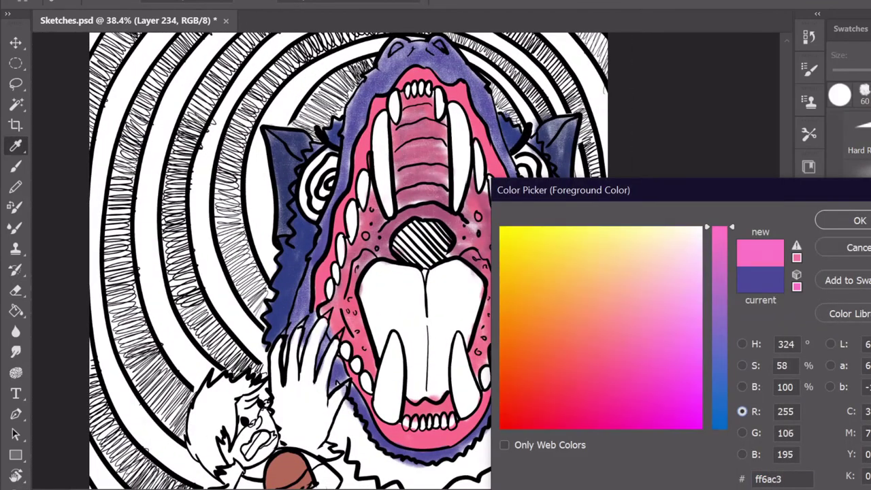
pyautogui.moveTo(585, 273); pyautogui.dragTo(545, 307)
pyautogui.press('Return')
pyautogui.press('b')
pyautogui.scroll(-1, 350, 261)
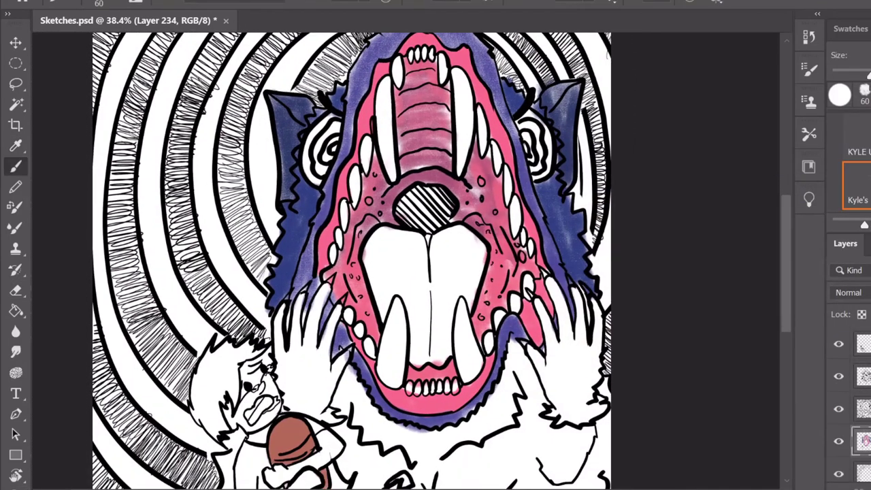
pyautogui.moveTo(378, 235); pyautogui.dragTo(401, 290)
pyautogui.hotkey('ctrl', 'z')
pyautogui.moveTo(378, 320)
pyautogui.mouseDown()
pyautogui.moveTo(422, 235)
pyautogui.moveTo(399, 286)
pyautogui.moveTo(416, 299)
pyautogui.moveTo(429, 361)
pyautogui.moveTo(480, 235)
pyautogui.moveTo(470, 310)
pyautogui.mouseUp()
pyautogui.press('e')
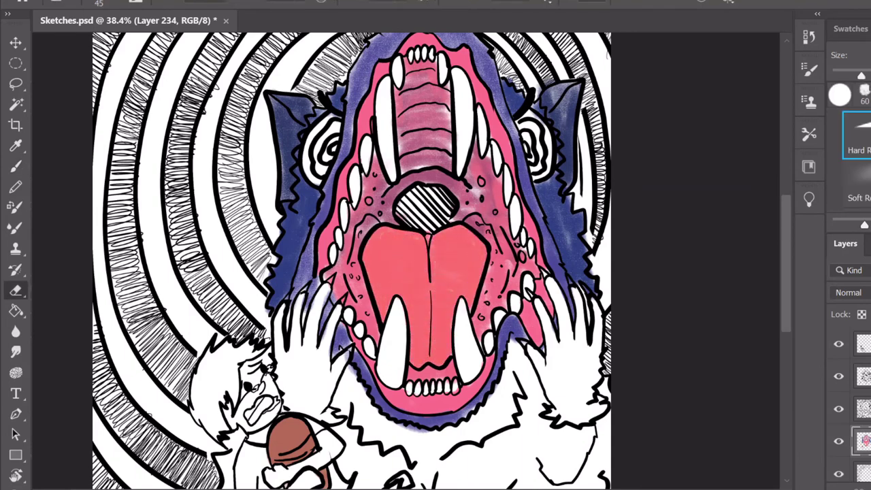
# Choose a dark purple and paint the hatched throat opening behind the tongue.
pyautogui.scroll(-2, 352, 261)
pyautogui.press('i')
pyautogui.moveTo(588, 352)
pyautogui.mouseDown()
pyautogui.moveTo(592, 375)
pyautogui.moveTo(679, 320)
pyautogui.mouseUp()
pyautogui.press('Return')
pyautogui.press('b')
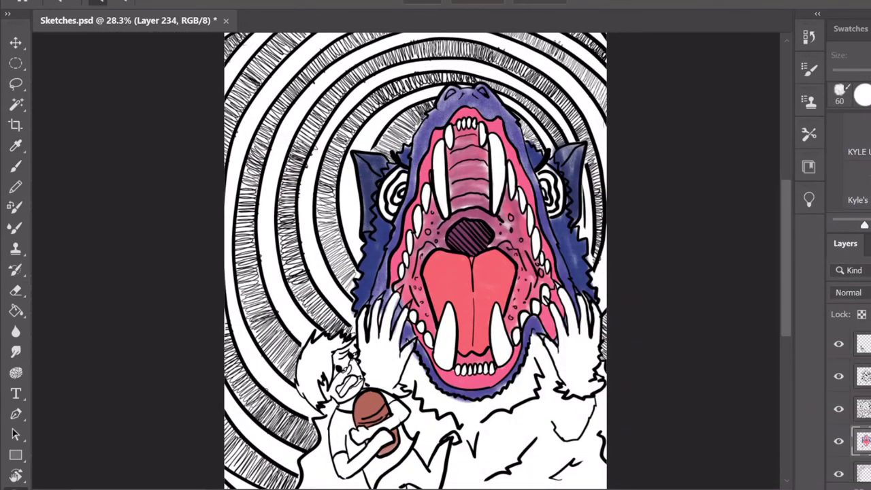
pyautogui.scroll(1, 406, 261)
# Choose a pale yellow and paint all of the creature's teeth and fangs.
pyautogui.press('i')
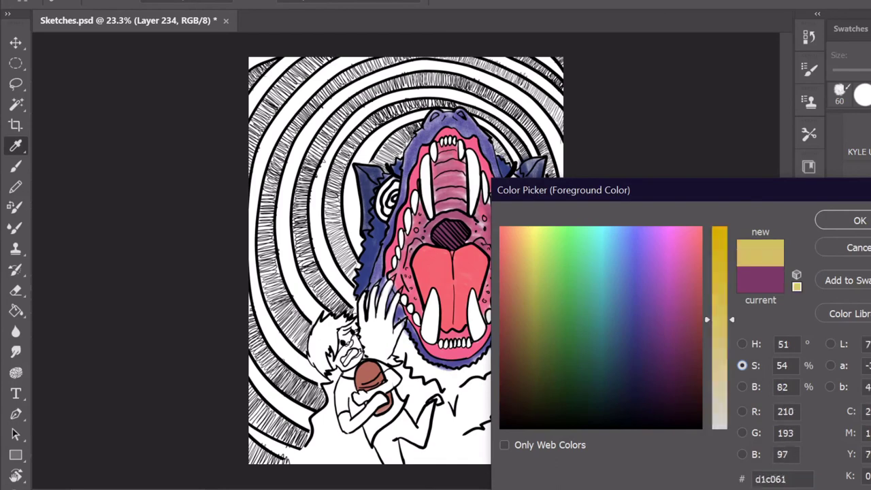
pyautogui.moveTo(502, 229); pyautogui.dragTo(529, 252)
pyautogui.moveTo(720, 429); pyautogui.dragTo(721, 364)
pyautogui.press('Return')
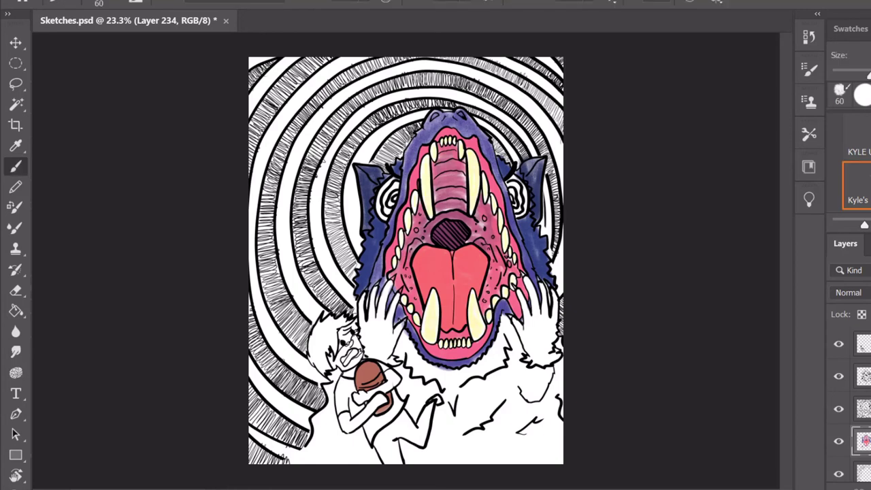
# Choose the light pink #ffc0c0 and paint both of the creature's hands.
pyautogui.click(654, 276)
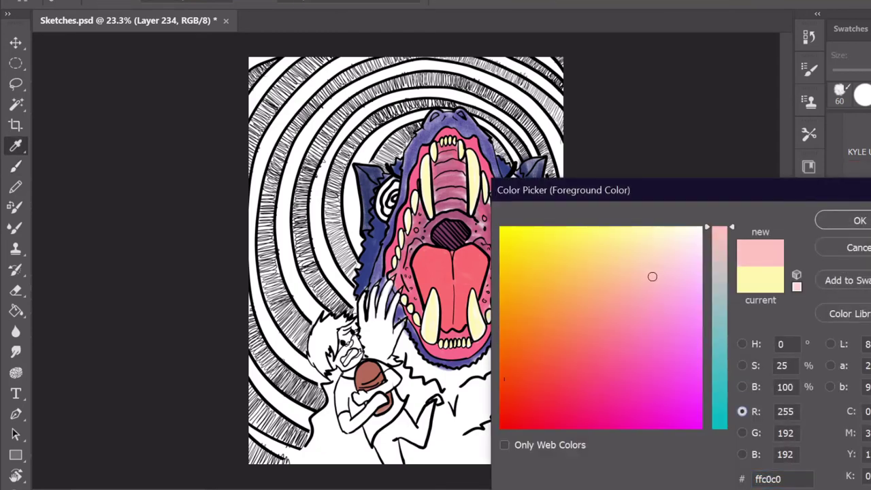
pyautogui.press('Return')
pyautogui.moveTo(533, 361)
pyautogui.mouseDown()
pyautogui.moveTo(534, 293)
pyautogui.moveTo(546, 340)
pyautogui.mouseUp()
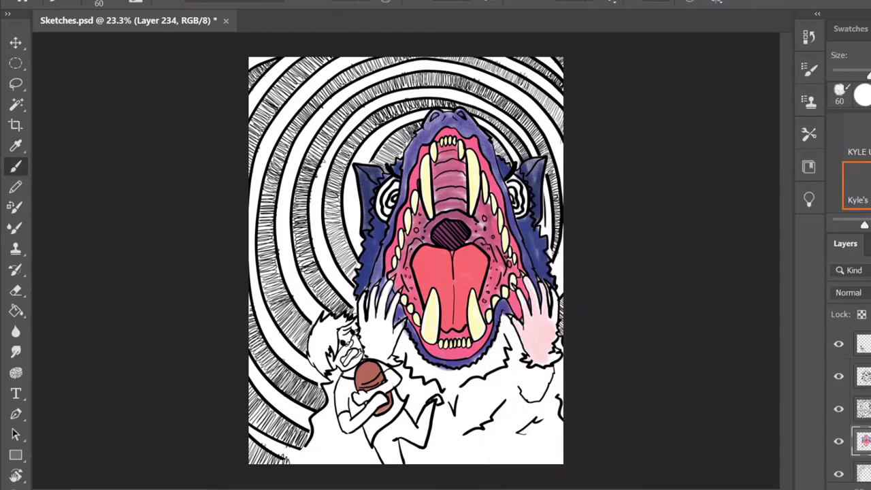
pyautogui.moveTo(385, 347); pyautogui.dragTo(364, 303)
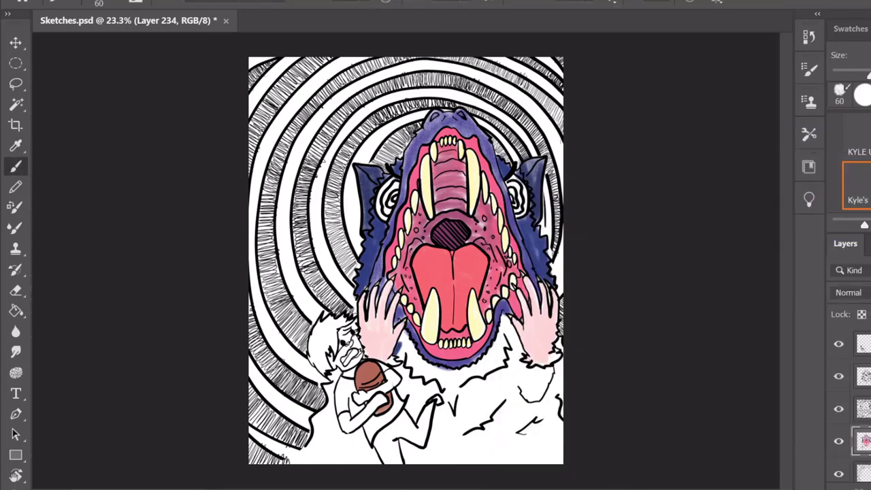
# Paint the neck and chest fur beneath the creature's jaw and hands with dark blue vertical strokes.
pyautogui.moveTo(399, 337)
pyautogui.mouseDown()
pyautogui.moveTo(425, 375)
pyautogui.moveTo(507, 357)
pyautogui.moveTo(514, 317)
pyautogui.moveTo(503, 394)
pyautogui.moveTo(470, 426)
pyautogui.moveTo(435, 442)
pyautogui.moveTo(405, 382)
pyautogui.mouseUp()
pyautogui.press('Return')
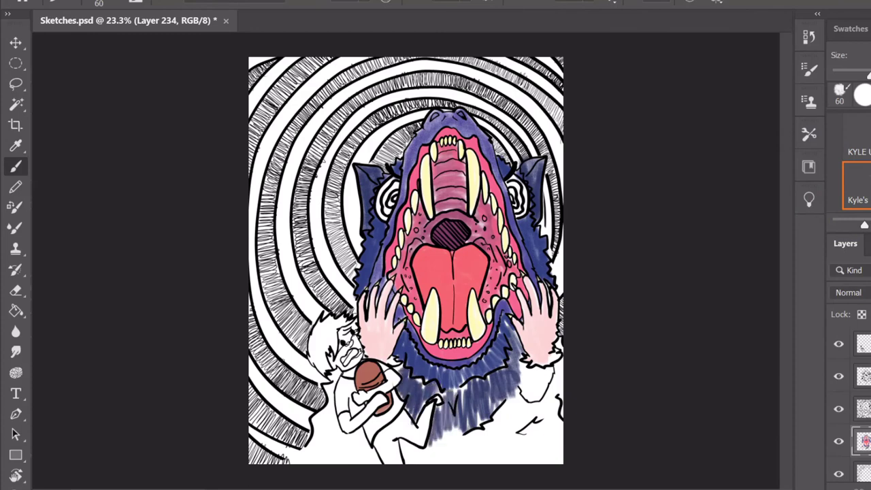
pyautogui.moveTo(524, 358); pyautogui.dragTo(538, 405)
pyautogui.moveTo(545, 368); pyautogui.dragTo(555, 388)
pyautogui.press('Return')
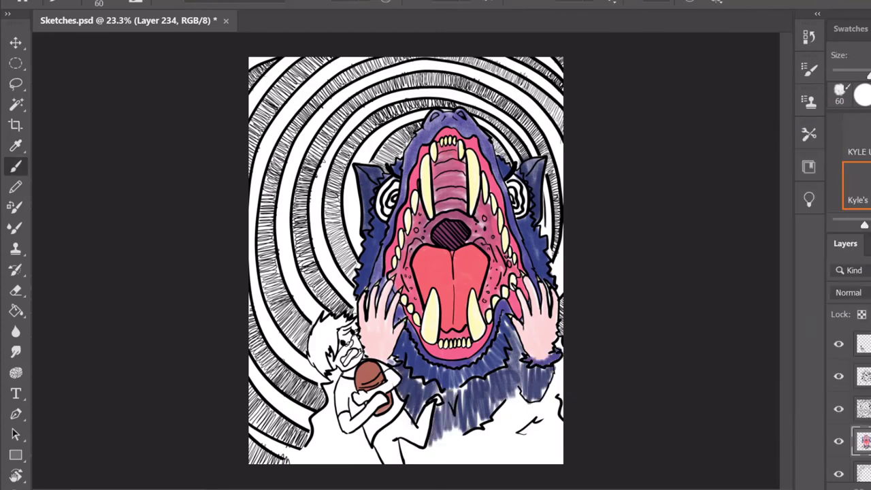
pyautogui.press('Return')
# Fill the white gaps in the chest fur with more dark blue strokes, extending them down past the human figure's foot.
pyautogui.moveTo(419, 381); pyautogui.dragTo(422, 418)
pyautogui.moveTo(395, 372); pyautogui.dragTo(400, 402)
pyautogui.moveTo(436, 392); pyautogui.dragTo(453, 419)
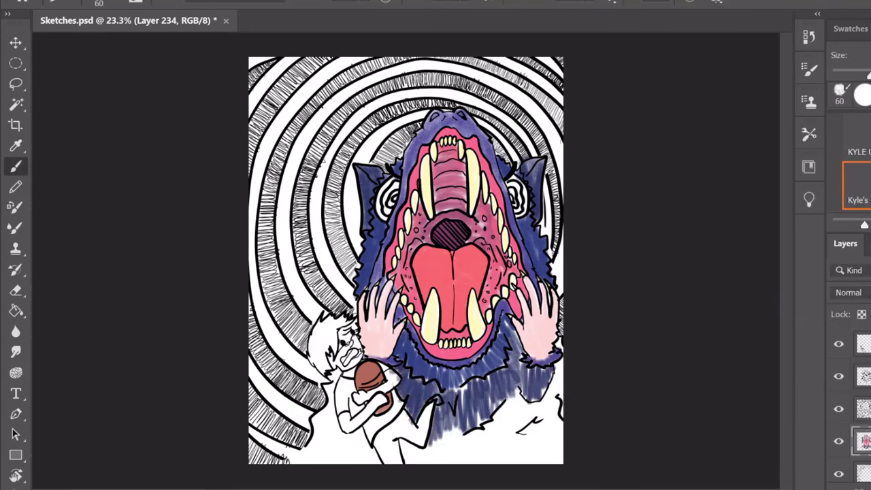
pyautogui.moveTo(465, 382); pyautogui.dragTo(466, 407)
pyautogui.moveTo(510, 374); pyautogui.dragTo(522, 400)
pyautogui.moveTo(516, 324)
pyautogui.mouseDown()
pyautogui.moveTo(519, 397)
pyautogui.moveTo(460, 437)
pyautogui.mouseUp()
pyautogui.moveTo(455, 408); pyautogui.dragTo(435, 450)
pyautogui.press('Return')
pyautogui.moveTo(444, 368); pyautogui.dragTo(438, 380)
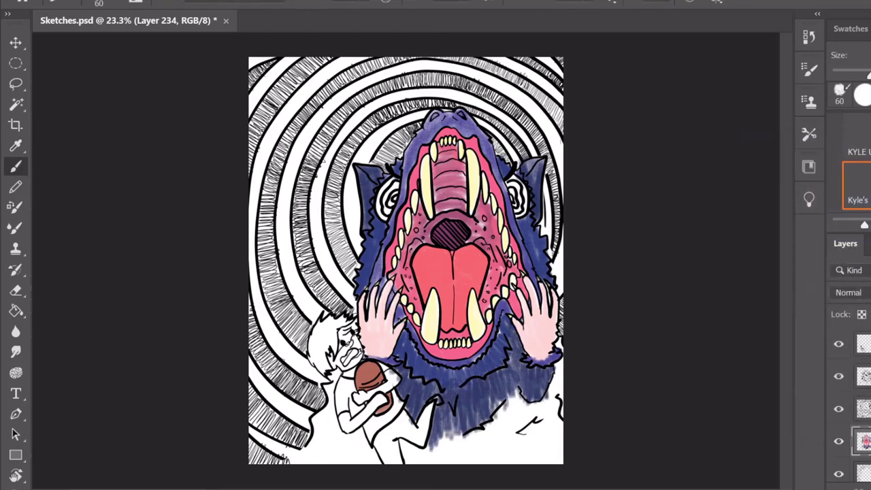
# Choose a darker navy blue and paint the creature's lower body fur with long strokes down to the canvas edge.
pyautogui.click(677, 331)
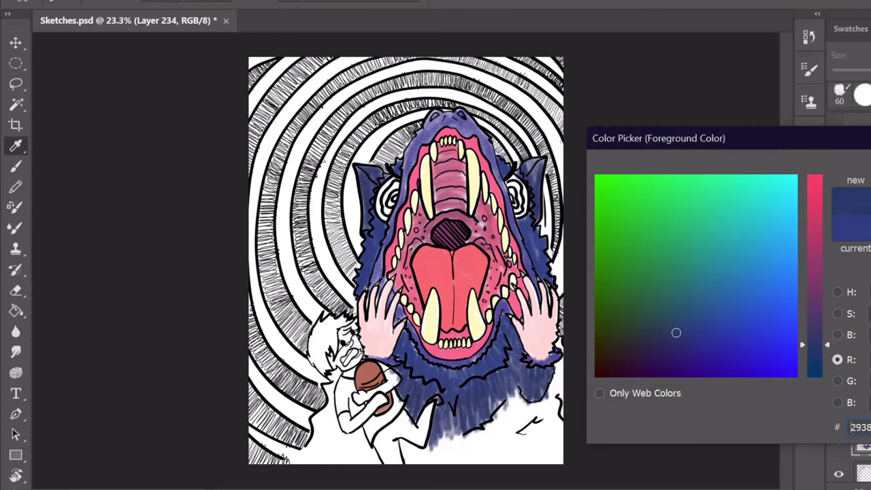
pyautogui.click(836, 380)
pyautogui.press('Return')
pyautogui.moveTo(555, 370); pyautogui.dragTo(556, 466)
pyautogui.moveTo(560, 354); pyautogui.dragTo(559, 463)
pyautogui.moveTo(558, 338); pyautogui.dragTo(559, 371)
pyautogui.moveTo(548, 395)
pyautogui.mouseDown()
pyautogui.moveTo(549, 465)
pyautogui.moveTo(538, 466)
pyautogui.mouseUp()
pyautogui.moveTo(518, 388); pyautogui.dragTo(517, 465)
pyautogui.moveTo(488, 405); pyautogui.dragTo(487, 466)
pyautogui.moveTo(447, 430); pyautogui.dragTo(447, 465)
pyautogui.moveTo(412, 441); pyautogui.dragTo(412, 465)
pyautogui.moveTo(372, 440); pyautogui.dragTo(371, 466)
pyautogui.moveTo(354, 423); pyautogui.dragTo(354, 466)
pyautogui.moveTo(331, 419)
pyautogui.mouseDown()
pyautogui.moveTo(331, 466)
pyautogui.moveTo(313, 466)
pyautogui.mouseUp()
pyautogui.moveTo(332, 394); pyautogui.dragTo(332, 429)
pyautogui.moveTo(497, 401); pyautogui.dragTo(497, 465)
pyautogui.moveTo(527, 394); pyautogui.dragTo(527, 466)
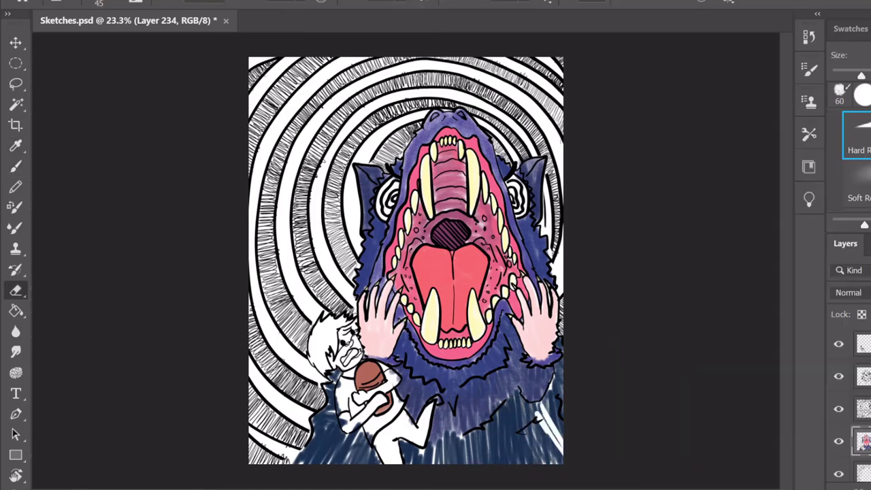
# Fill the remaining white gaps in the lower body fur with navy strokes, continuing around the human figure's legs.
pyautogui.moveTo(533, 397); pyautogui.dragTo(534, 466)
pyautogui.moveTo(504, 404); pyautogui.dragTo(504, 466)
pyautogui.moveTo(527, 390); pyautogui.dragTo(527, 466)
pyautogui.moveTo(555, 398); pyautogui.dragTo(555, 466)
pyautogui.moveTo(549, 422); pyautogui.dragTo(548, 466)
pyautogui.moveTo(517, 398); pyautogui.dragTo(517, 466)
pyautogui.moveTo(508, 409); pyautogui.dragTo(507, 465)
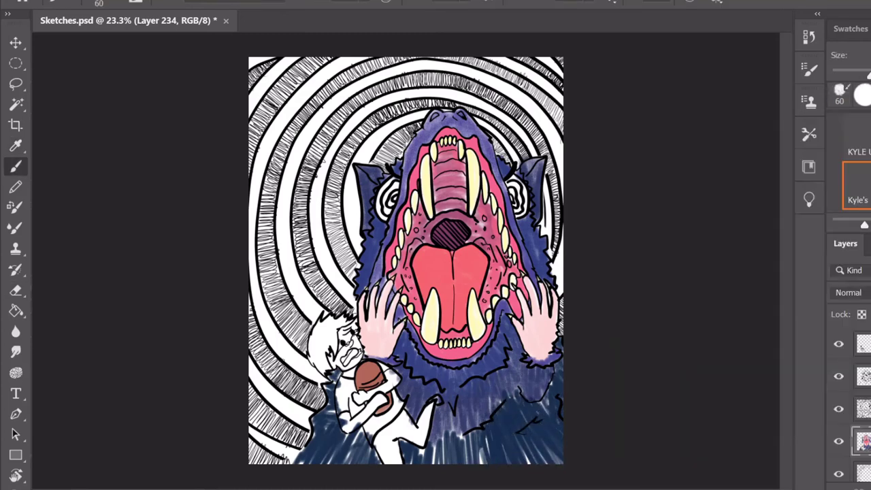
pyautogui.moveTo(463, 422); pyautogui.dragTo(463, 466)
pyautogui.moveTo(416, 429)
pyautogui.mouseDown()
pyautogui.moveTo(415, 466)
pyautogui.moveTo(400, 465)
pyautogui.mouseUp()
pyautogui.moveTo(444, 426); pyautogui.dragTo(444, 466)
pyautogui.moveTo(375, 422); pyautogui.dragTo(375, 466)
pyautogui.moveTo(354, 411); pyautogui.dragTo(354, 464)
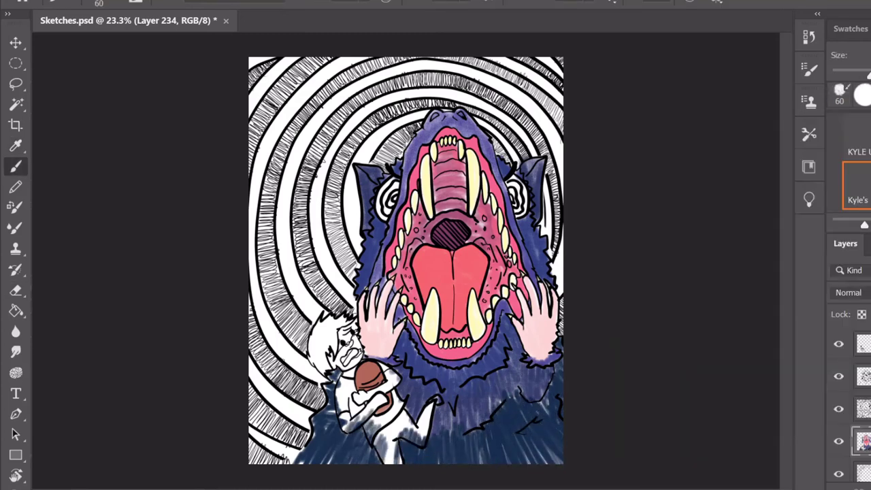
# Extend the navy fur behind the human figure's back and legs with strokes fanning out to the canvas's lower corner.
pyautogui.press('e')
pyautogui.moveTo(385, 429); pyautogui.dragTo(320, 466)
pyautogui.press('b')
pyautogui.moveTo(352, 408)
pyautogui.mouseDown()
pyautogui.moveTo(296, 465)
pyautogui.moveTo(306, 466)
pyautogui.mouseUp()
pyautogui.moveTo(382, 427)
pyautogui.mouseDown()
pyautogui.moveTo(361, 465)
pyautogui.moveTo(378, 465)
pyautogui.mouseUp()
pyautogui.moveTo(347, 417)
pyautogui.mouseDown()
pyautogui.moveTo(332, 464)
pyautogui.moveTo(293, 465)
pyautogui.mouseUp()
pyautogui.moveTo(341, 385); pyautogui.dragTo(317, 440)
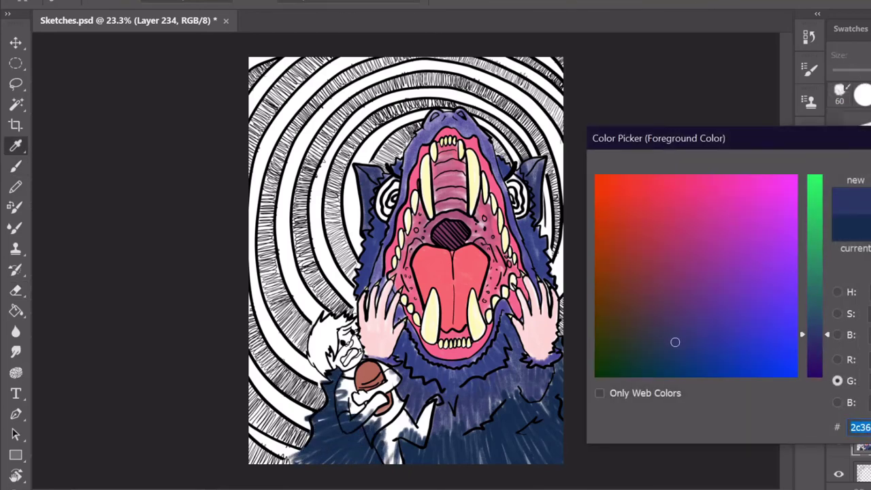
# Choose a lighter blue and brush highlight streaks over the creature's chest and lower body fur.
pyautogui.press('Return')
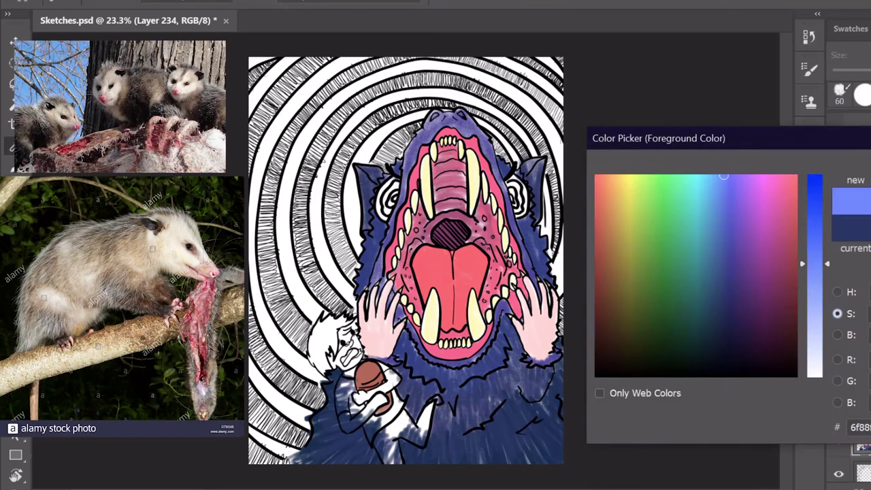
pyautogui.press('Return')
pyautogui.moveTo(541, 422)
pyautogui.mouseDown()
pyautogui.moveTo(523, 395)
pyautogui.moveTo(510, 428)
pyautogui.mouseUp()
pyautogui.moveTo(504, 403); pyautogui.dragTo(487, 463)
pyautogui.moveTo(480, 413); pyautogui.dragTo(447, 462)
pyautogui.moveTo(440, 413); pyautogui.dragTo(409, 459)
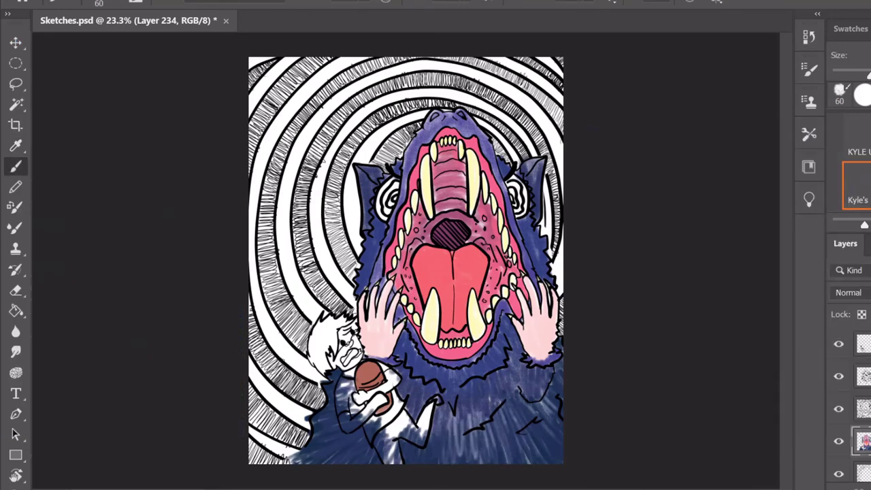
pyautogui.moveTo(362, 439); pyautogui.dragTo(343, 463)
pyautogui.moveTo(371, 417); pyautogui.dragTo(320, 460)
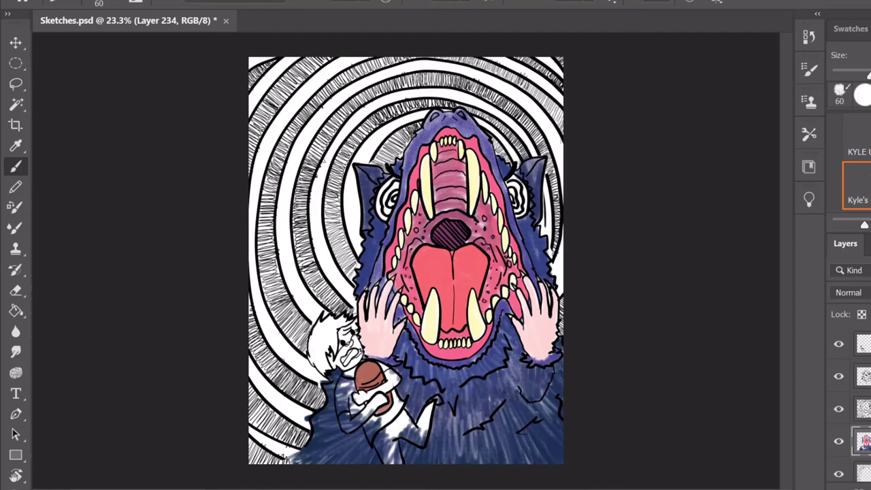
# Erase the navy paint spilling over the human figure's shirt, arms and legs.
pyautogui.scroll(5, 348, 367)
pyautogui.press('e')
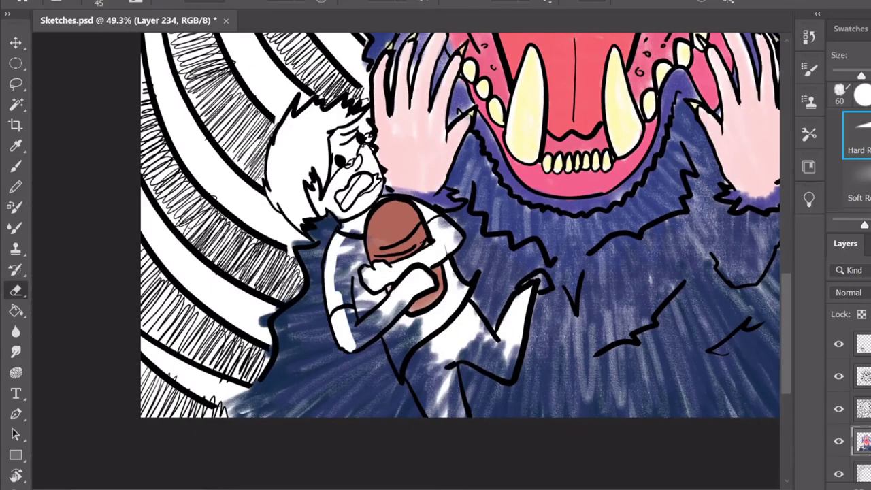
pyautogui.moveTo(340, 251); pyautogui.dragTo(348, 341)
pyautogui.moveTo(375, 303); pyautogui.dragTo(398, 371)
pyautogui.moveTo(391, 326)
pyautogui.mouseDown()
pyautogui.moveTo(442, 415)
pyautogui.moveTo(490, 361)
pyautogui.moveTo(518, 347)
pyautogui.mouseUp()
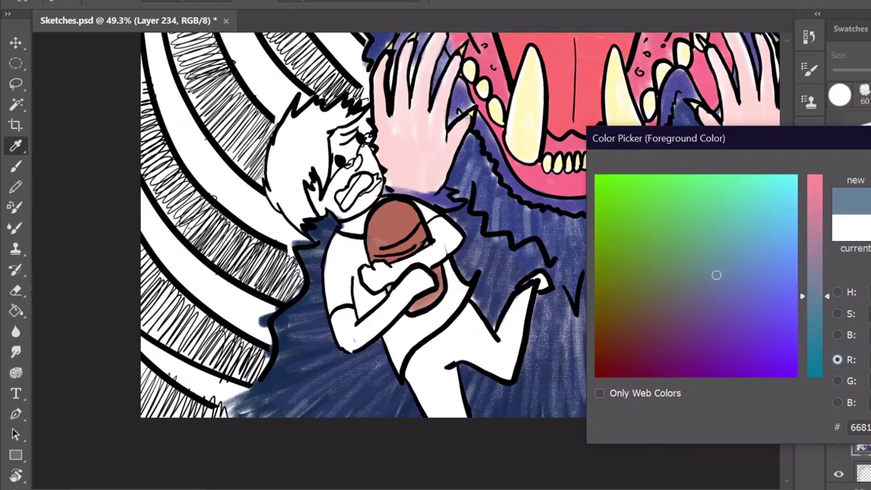
# Choose a muted grey-blue and brush it over the human figure's trousers.
pyautogui.press('Return')
pyautogui.press('b')
pyautogui.moveTo(418, 412)
pyautogui.mouseDown()
pyautogui.moveTo(503, 334)
pyautogui.moveTo(524, 293)
pyautogui.moveTo(544, 279)
pyautogui.mouseUp()
# Paint the human figure's T-shirt in grey, with darker grey on the torso and lighter grey on the shoulder and sleeve.
pyautogui.press('Return')
pyautogui.moveTo(388, 371); pyautogui.dragTo(463, 266)
pyautogui.press('Return')
pyautogui.moveTo(388, 368)
pyautogui.mouseDown()
pyautogui.moveTo(463, 266)
pyautogui.moveTo(436, 313)
pyautogui.moveTo(463, 262)
pyautogui.mouseUp()
pyautogui.moveTo(361, 265); pyautogui.dragTo(331, 300)
pyautogui.moveTo(327, 240)
pyautogui.mouseDown()
pyautogui.moveTo(361, 310)
pyautogui.moveTo(384, 289)
pyautogui.moveTo(381, 306)
pyautogui.moveTo(346, 266)
pyautogui.mouseUp()
pyautogui.hotkey('ctrl', 'z')
pyautogui.moveTo(334, 306); pyautogui.dragTo(365, 238)
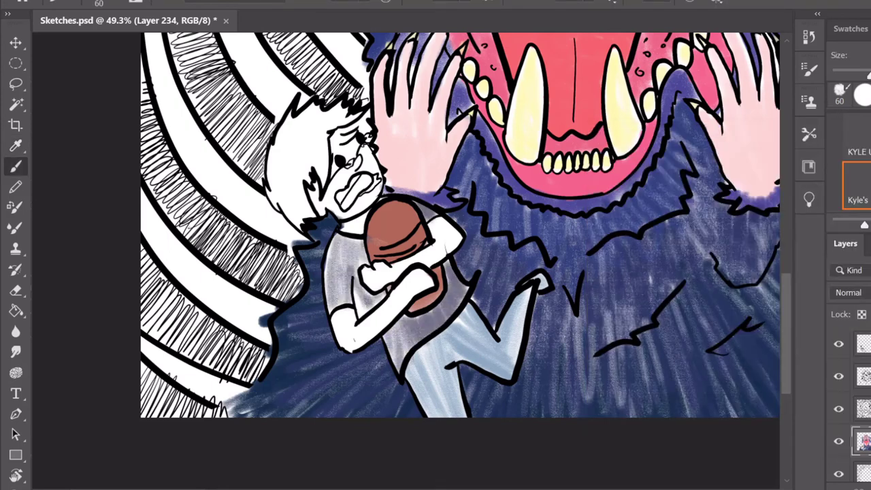
# Brush pale lavender strokes radiating across the ringed background on Layer 235, dropping the darker purple pass.
pyautogui.hotkey('ctrl', '0')
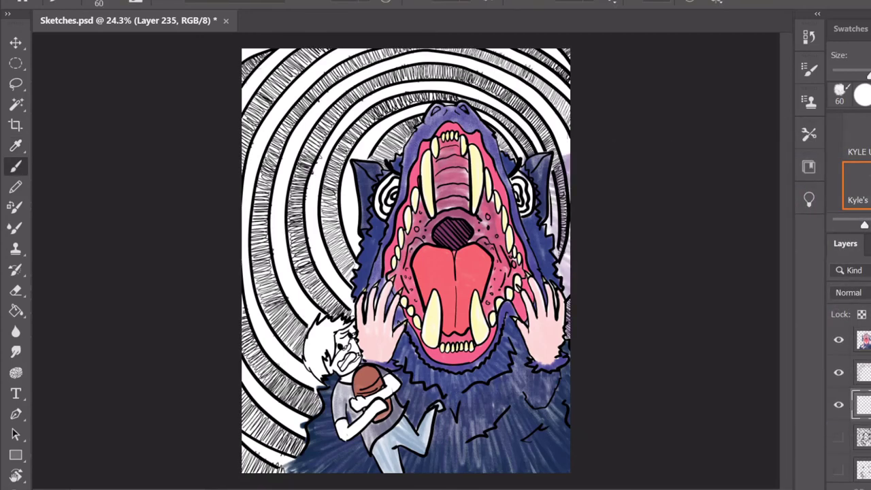
pyautogui.moveTo(565, 149)
pyautogui.mouseDown()
pyautogui.moveTo(553, 129)
pyautogui.moveTo(559, 80)
pyautogui.moveTo(463, 61)
pyautogui.moveTo(415, 68)
pyautogui.moveTo(340, 129)
pyautogui.moveTo(286, 81)
pyautogui.mouseUp()
pyautogui.moveTo(545, 109)
pyautogui.mouseDown()
pyautogui.moveTo(559, 147)
pyautogui.moveTo(566, 272)
pyautogui.mouseUp()
pyautogui.moveTo(279, 62)
pyautogui.mouseDown()
pyautogui.moveTo(252, 99)
pyautogui.moveTo(292, 156)
pyautogui.moveTo(256, 163)
pyautogui.moveTo(327, 221)
pyautogui.moveTo(262, 293)
pyautogui.moveTo(286, 450)
pyautogui.moveTo(282, 272)
pyautogui.moveTo(297, 176)
pyautogui.mouseUp()
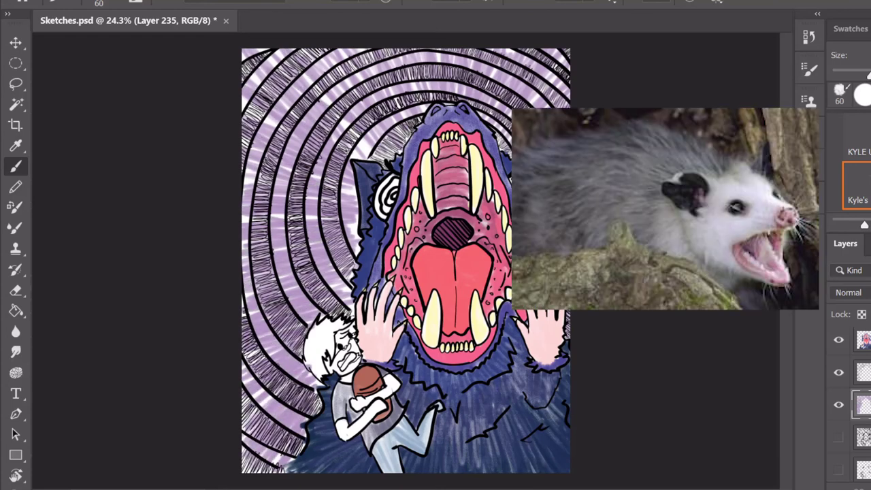
pyautogui.moveTo(327, 100)
pyautogui.mouseDown()
pyautogui.moveTo(365, 148)
pyautogui.moveTo(356, 235)
pyautogui.mouseUp()
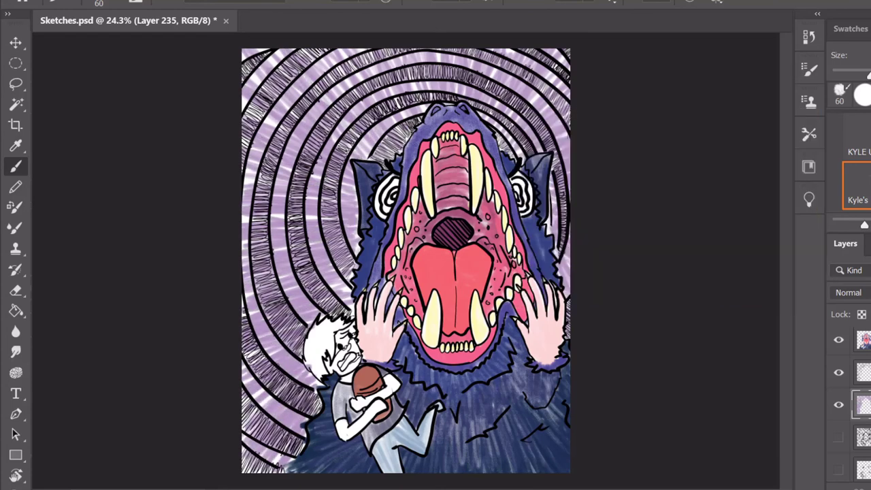
pyautogui.hotkey('ctrl', 'z')
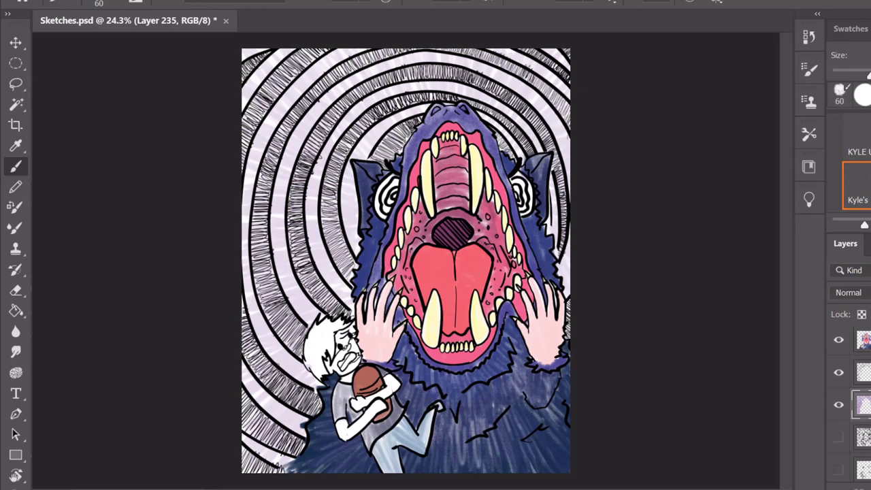
# On Layer 234, paint the human figure's hair dark brown and the skin a pale brown, adding light blue tears.
pyautogui.click(863, 340)
pyautogui.press('Return')
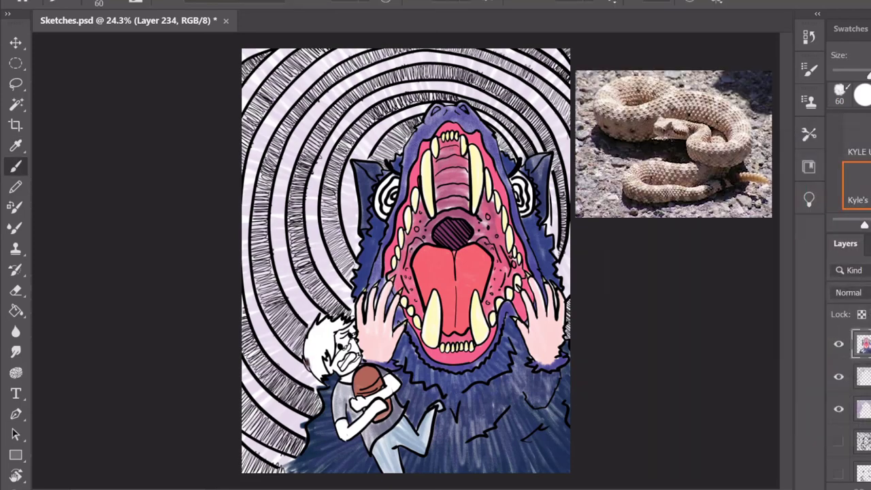
pyautogui.moveTo(308, 349)
pyautogui.mouseDown()
pyautogui.moveTo(321, 373)
pyautogui.moveTo(320, 327)
pyautogui.moveTo(351, 358)
pyautogui.mouseUp()
pyautogui.press('Return')
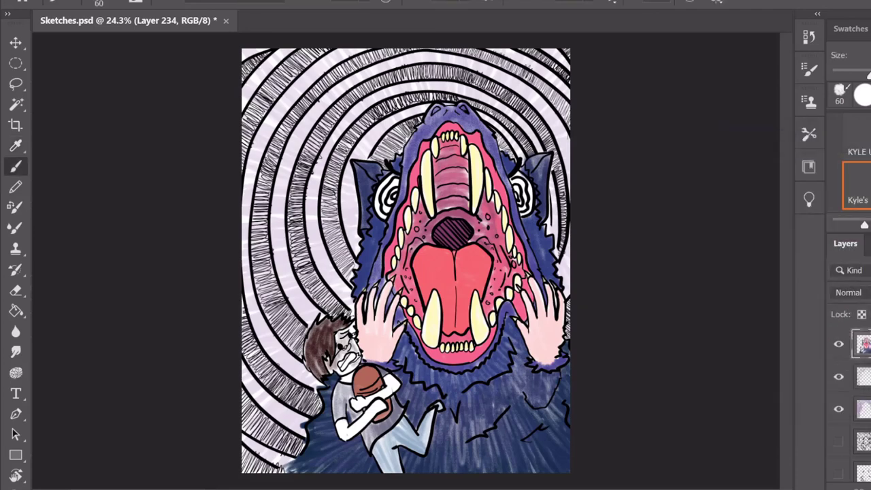
pyautogui.press('e')
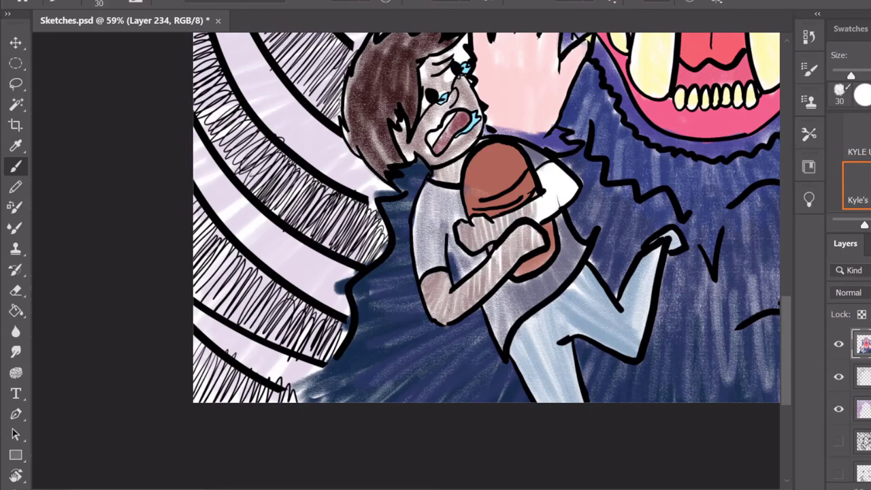
# Finish the human figure's arm and dark shoe, and lighten the hair to a grey-brown.
pyautogui.hotkey('ctrl', '0')
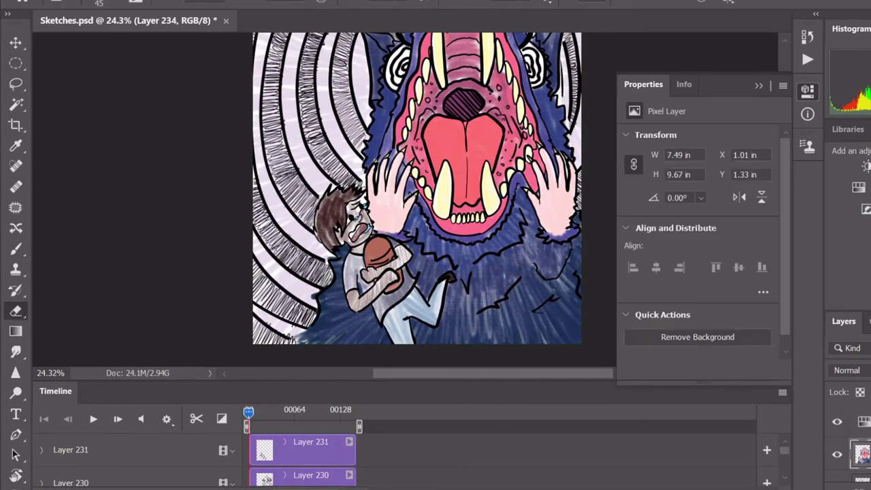
pyautogui.scroll(3, 397, 239)
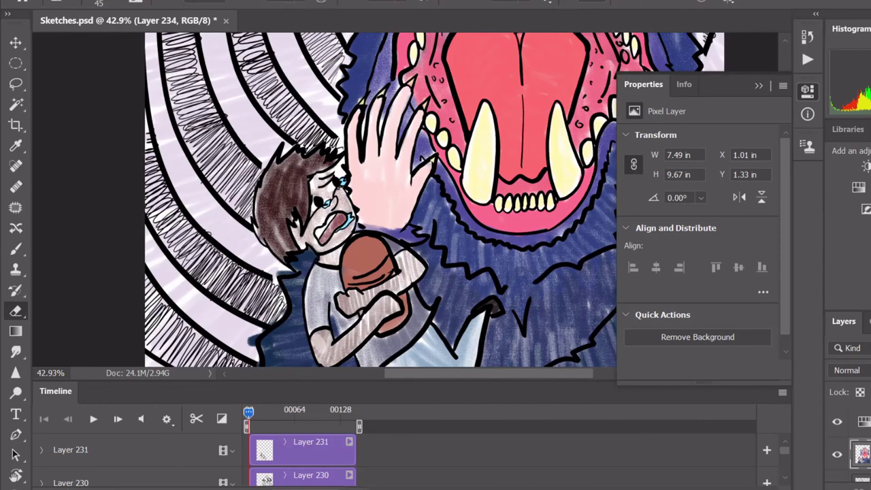
pyautogui.hotkey('ctrl', '0')
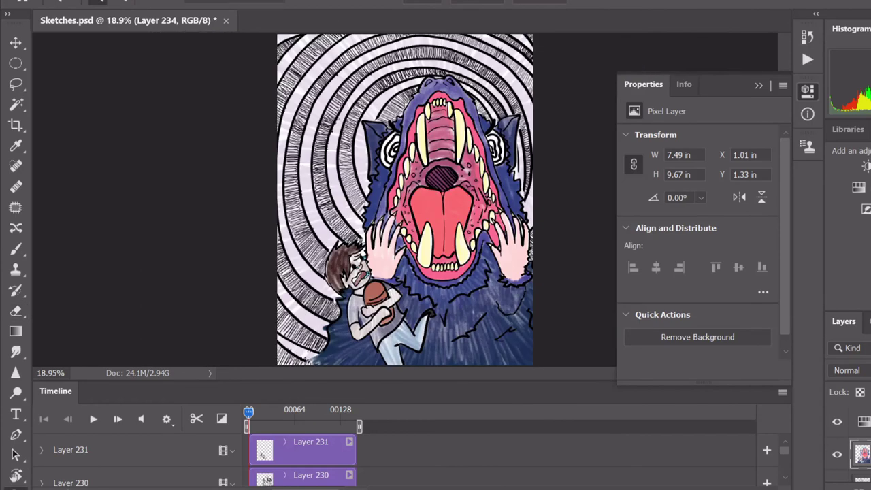
pyautogui.press('e')
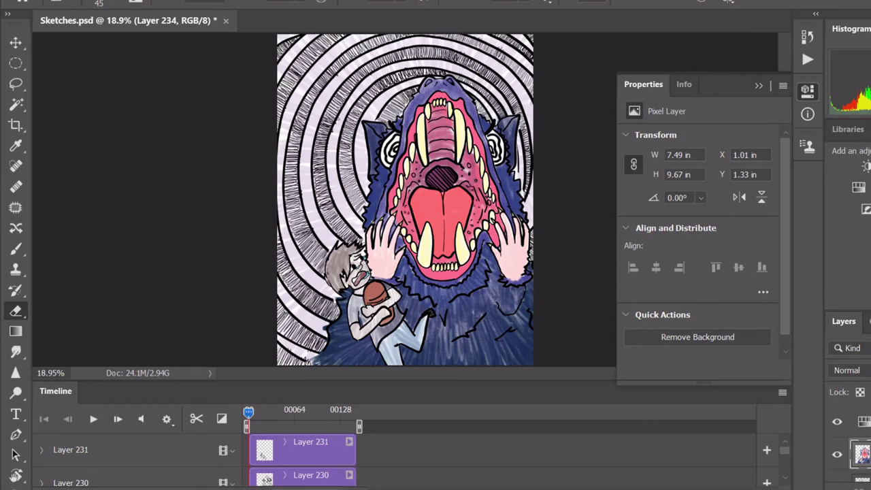
# Try an extra Hue/Saturation adjustment, undo it, and set the Hue/Saturation 2 layer's saturation to +10.
pyautogui.click(859, 187)
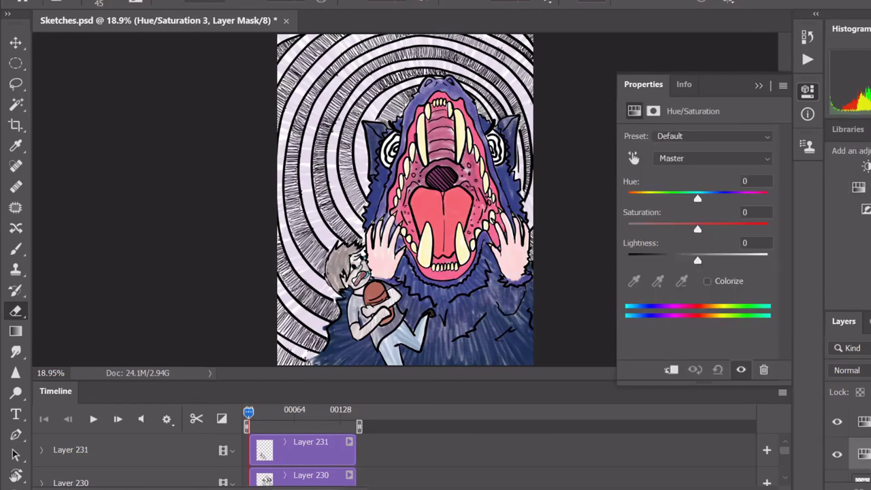
pyautogui.hotkey('ctrl', 'z')
pyautogui.hotkey('ctrl', 'z')
pyautogui.hotkey('ctrl', 'z')
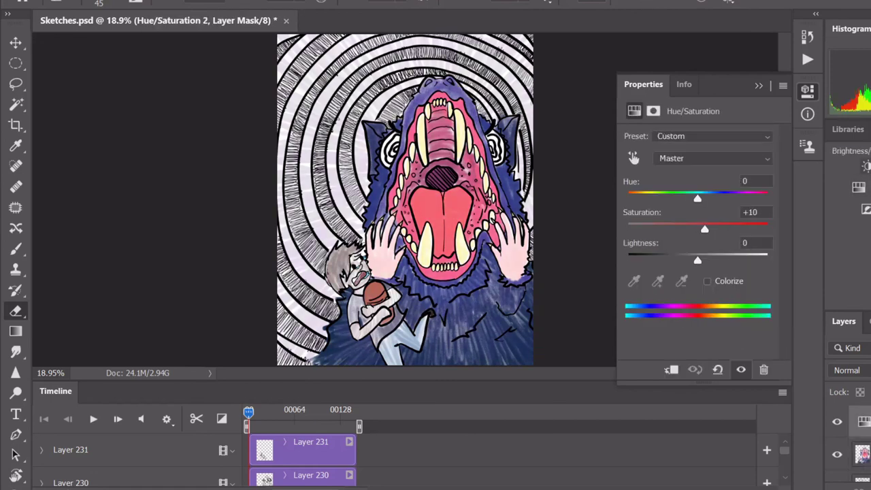
# Adjust the artwork with Levels, Vibrance at +2 and Brightness/Contrast adjustment layers.
pyautogui.hotkey('ctrl', 'z')
pyautogui.hotkey('ctrl', 'z')
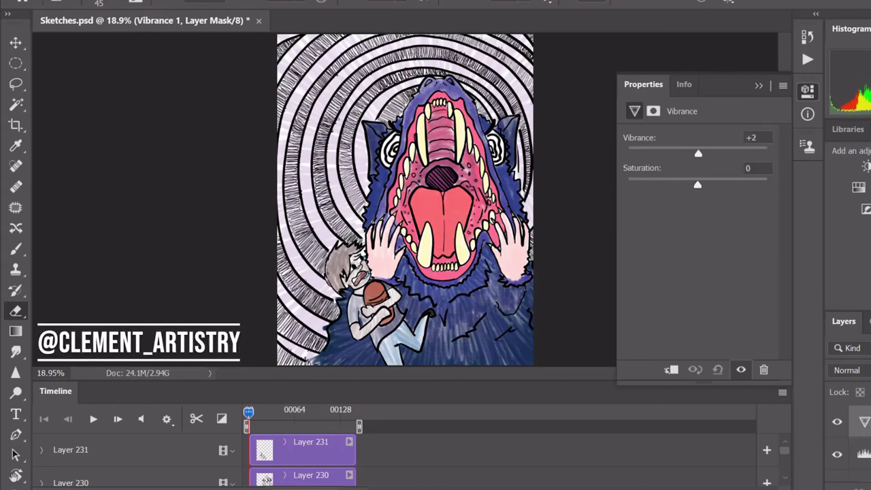
pyautogui.hotkey('ctrl', 'z')
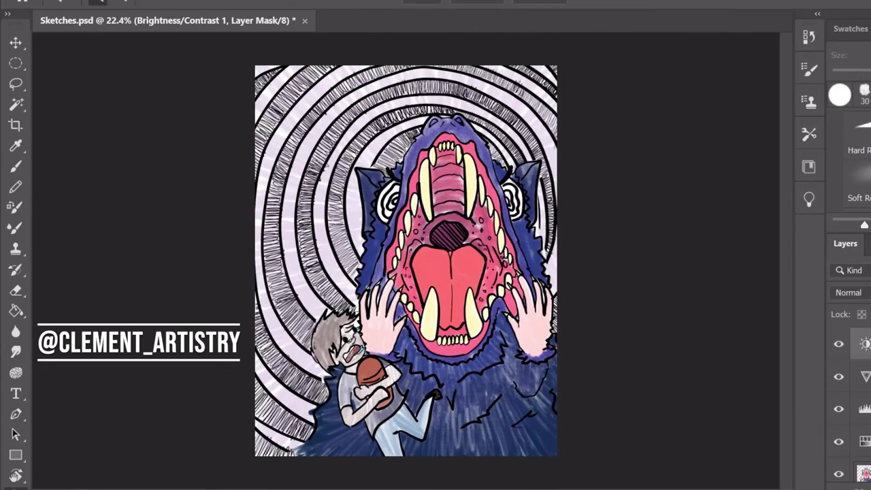
# Save the document and gather the illustration's artwork and adjustment layers into a group.
pyautogui.hotkey('ctrl', 's')
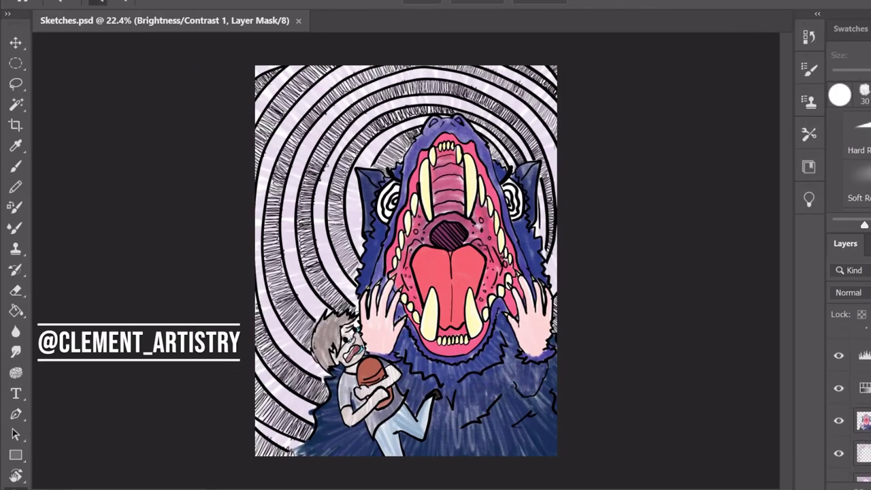
pyautogui.hotkey('ctrl', 'g')
pyautogui.hotkey('ctrl', 'shift', 'alt', 'e')
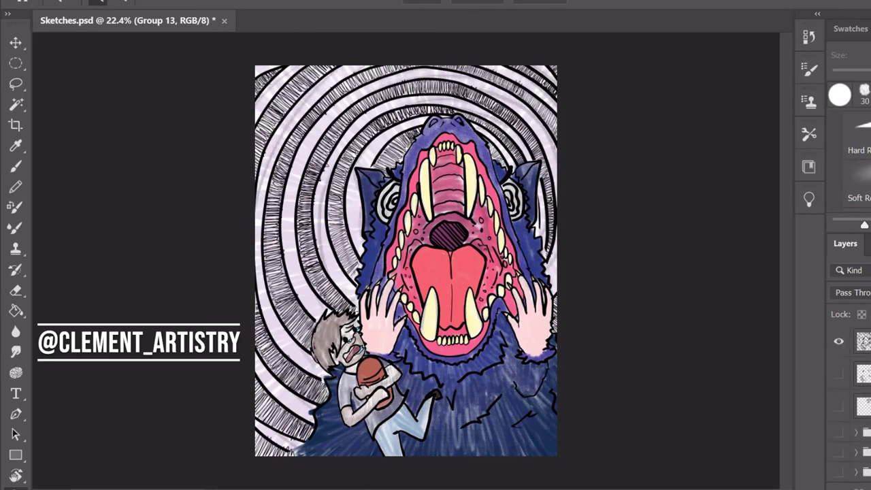